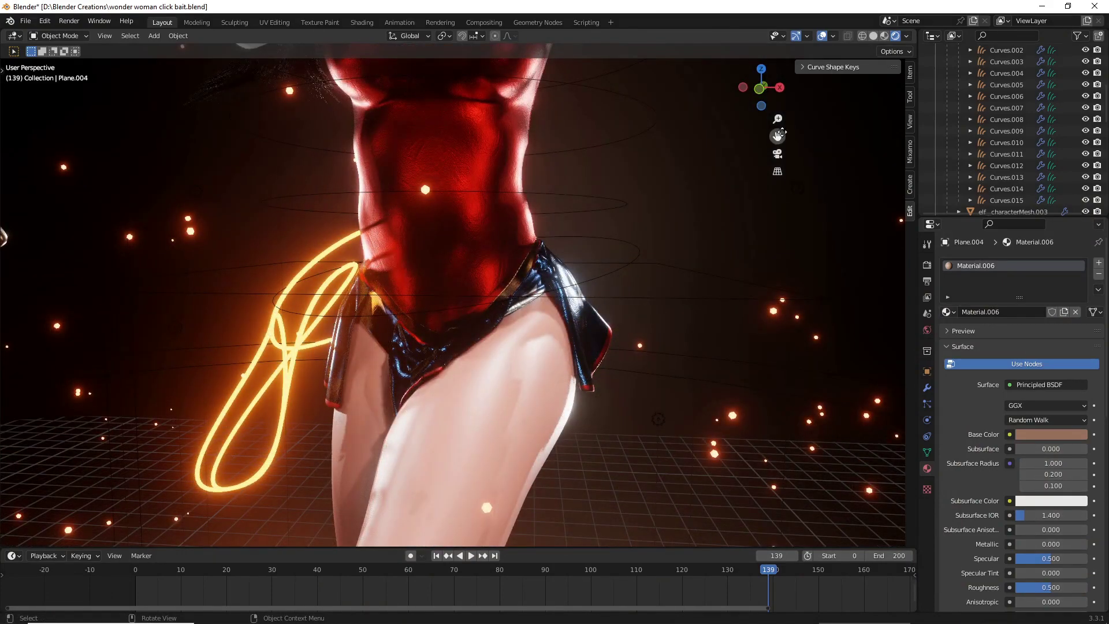
Hide the hair curve objects covering the top and sides of the character's head, including Curves.008, Curves.006, Curves.009 and Curves.012.
drag(779, 135, 786, 195)
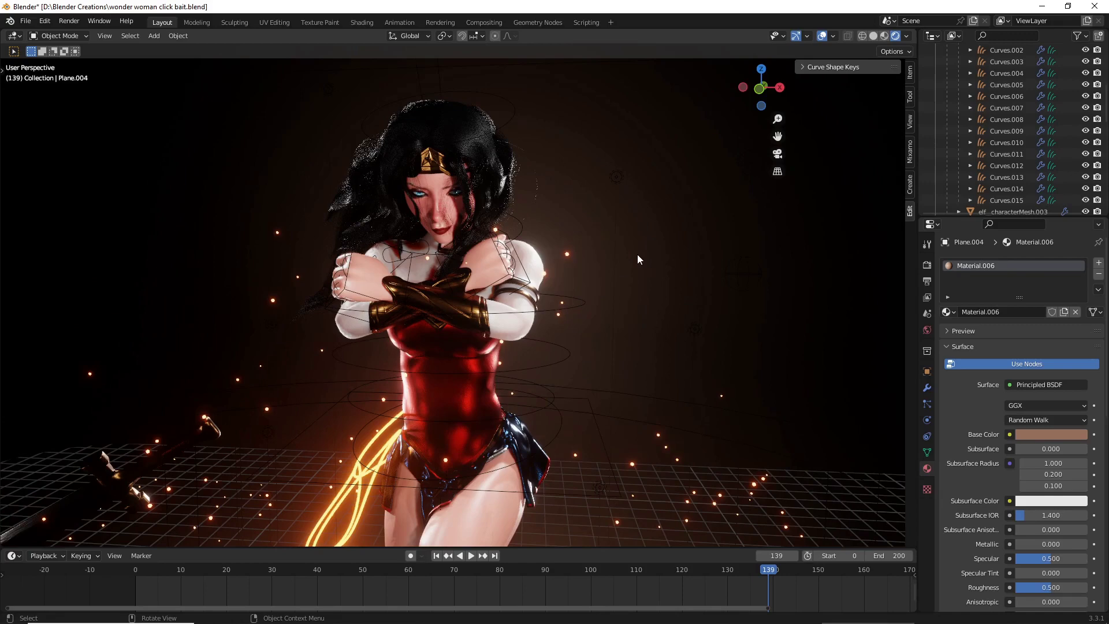
middle_drag(636, 259, 416, 187)
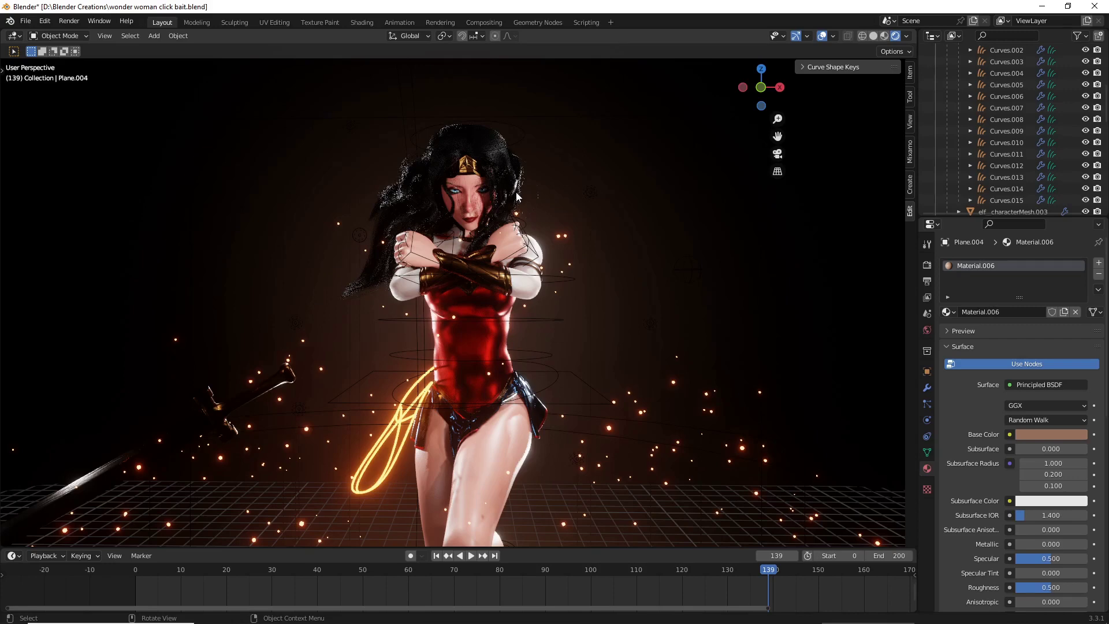
middle_drag(518, 196, 537, 210)
scroll(530, 216, up, 3)
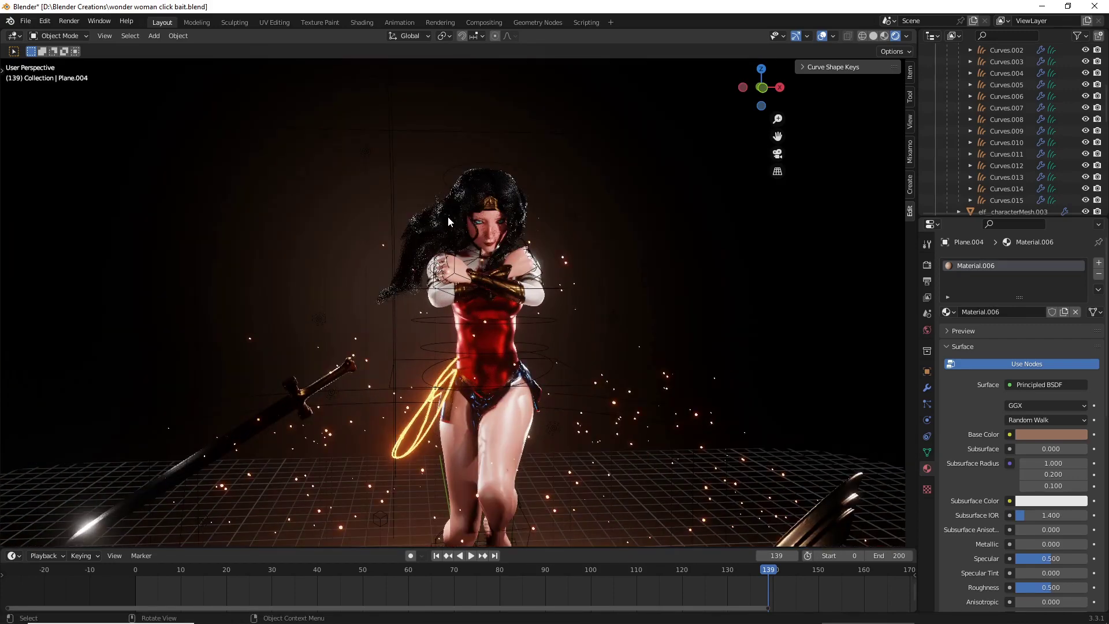
click(448, 218)
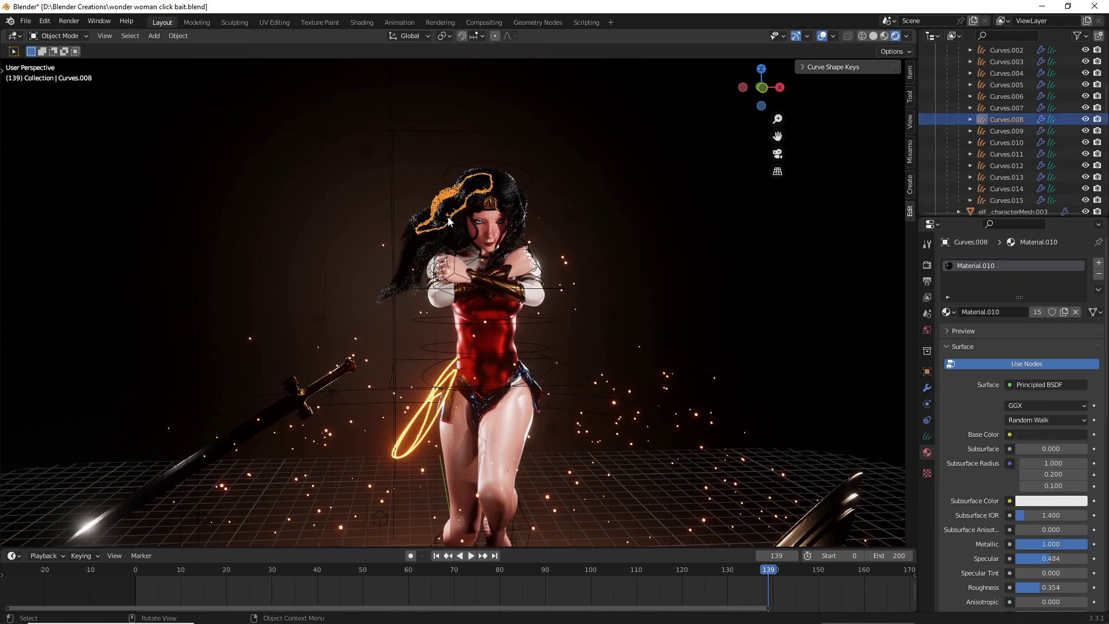
key(h)
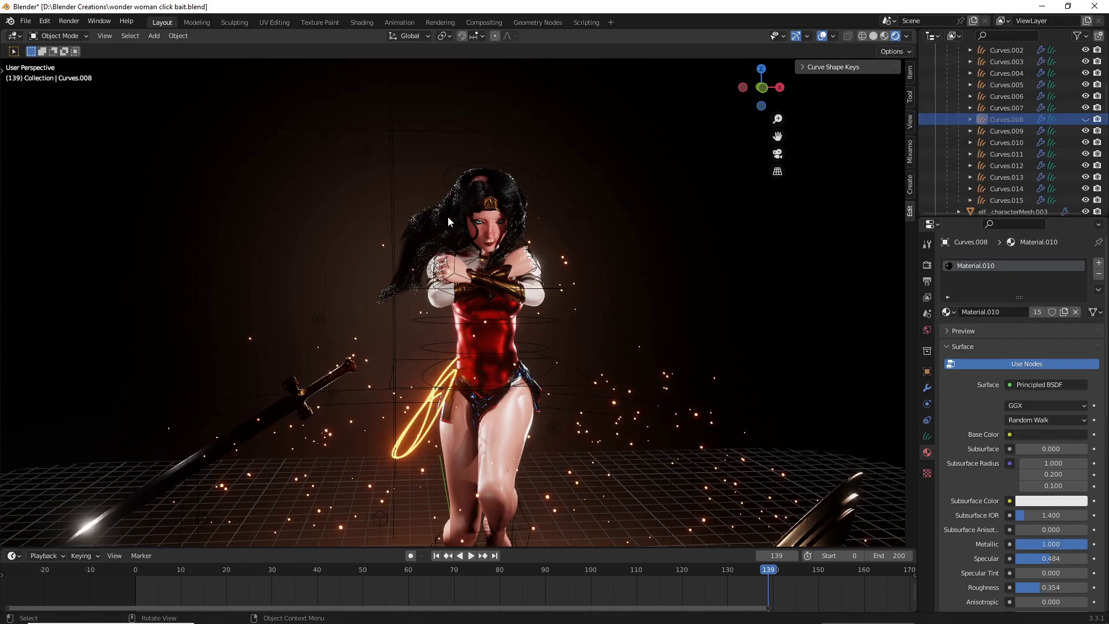
click(449, 216)
key(h)
click(448, 229)
key(h)
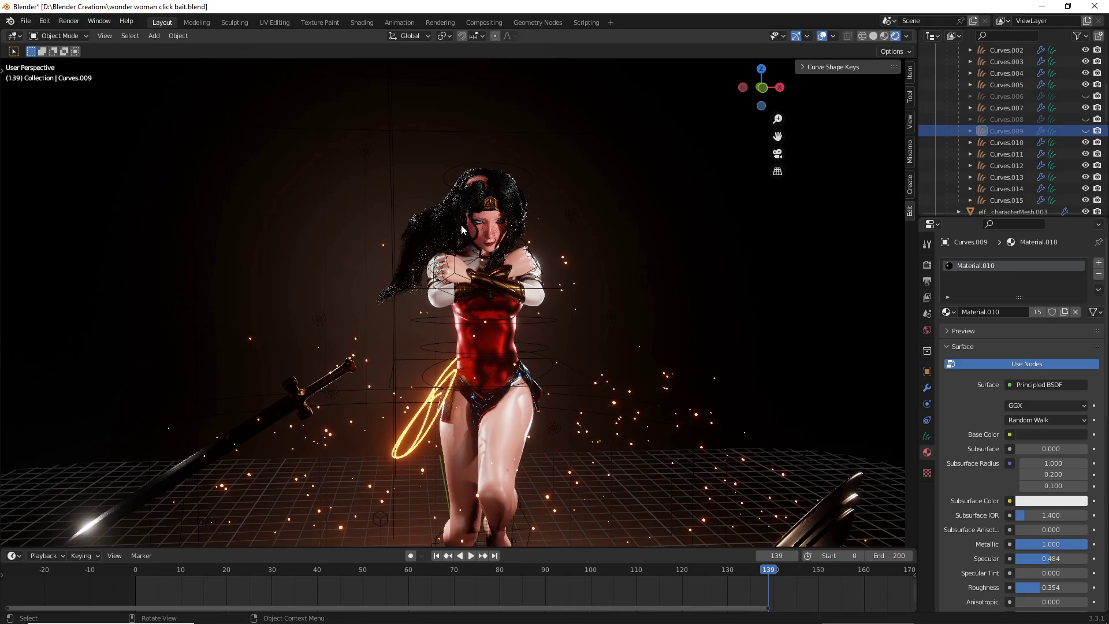
click(448, 234)
key(h)
click(445, 235)
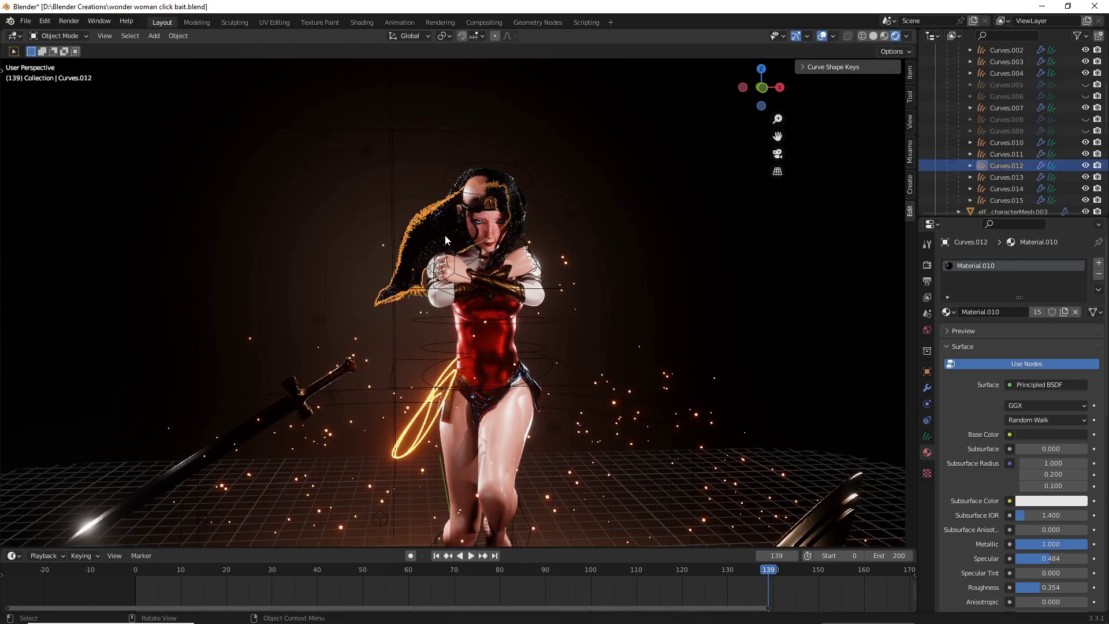
key(h)
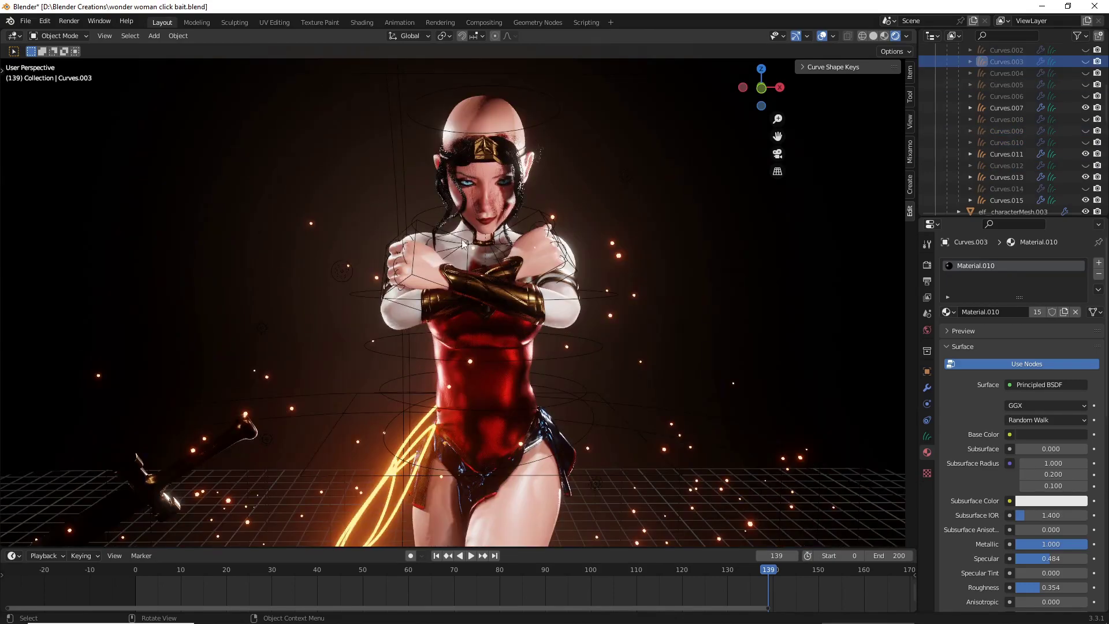
Select the round shield and switch to the Shading workspace to view its material's node setup.
scroll(424, 247, down, 4)
mouse_move(424, 247)
middle_down()
mouse_move(455, 250)
mouse_move(430, 248)
middle_up()
scroll(430, 248, up, 5)
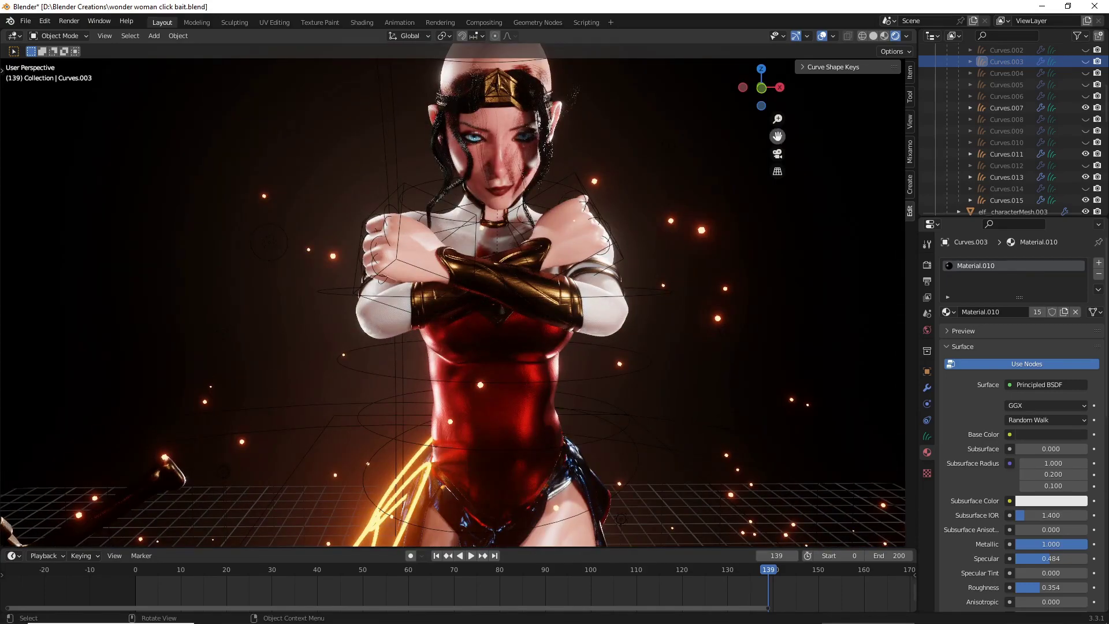
drag(777, 136, 777, 237)
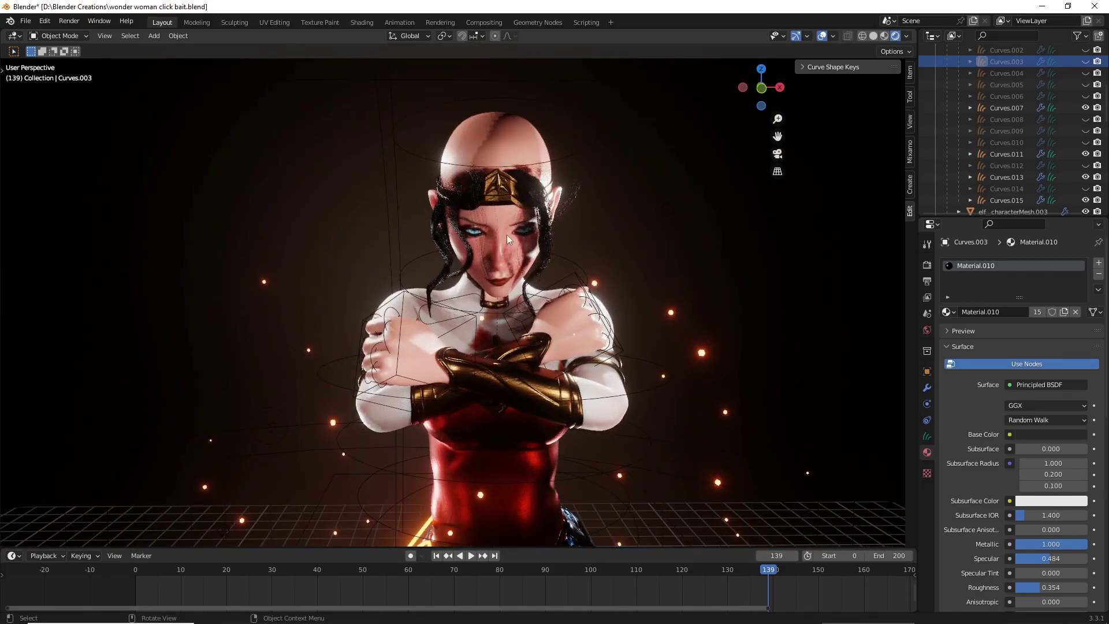
middle_drag(507, 234, 469, 215)
scroll(546, 240, down, 3)
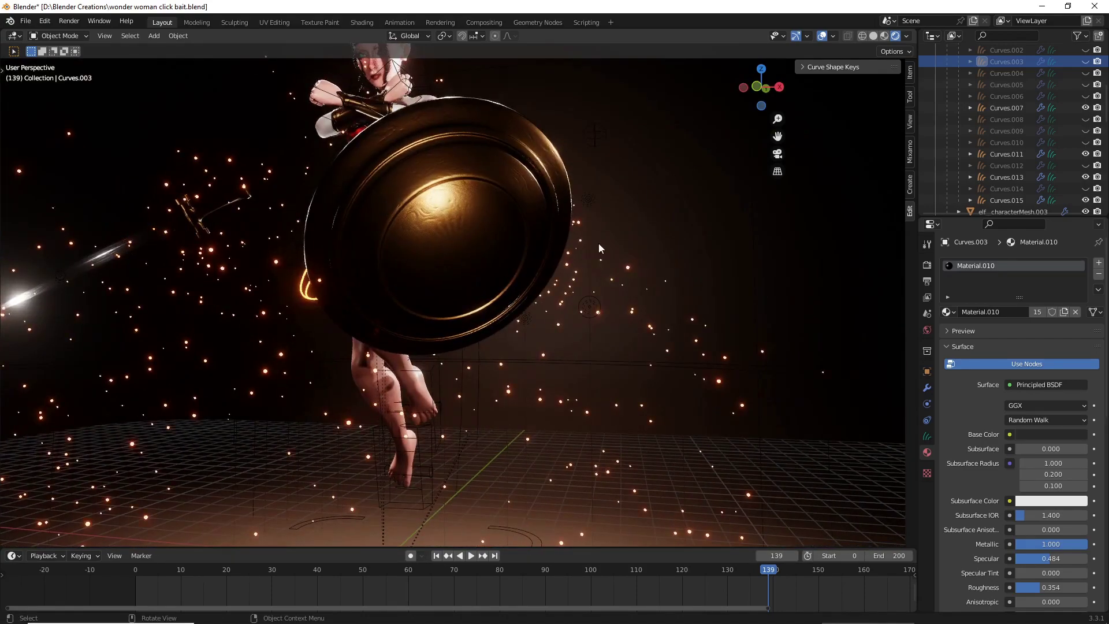
scroll(598, 248, up, 2)
drag(777, 136, 783, 260)
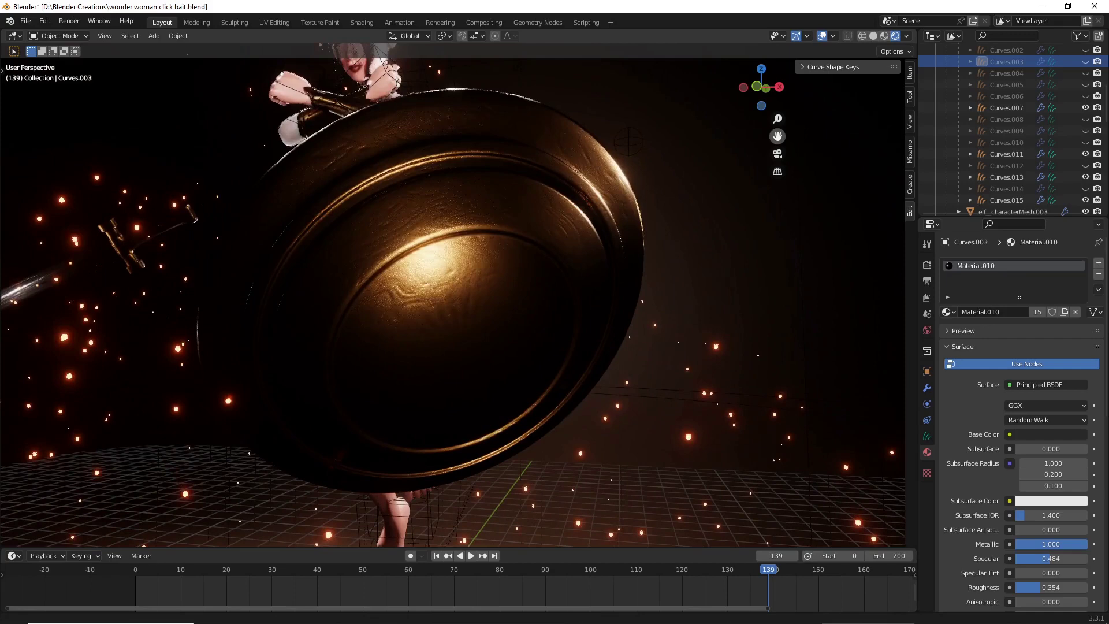
click(439, 198)
click(361, 22)
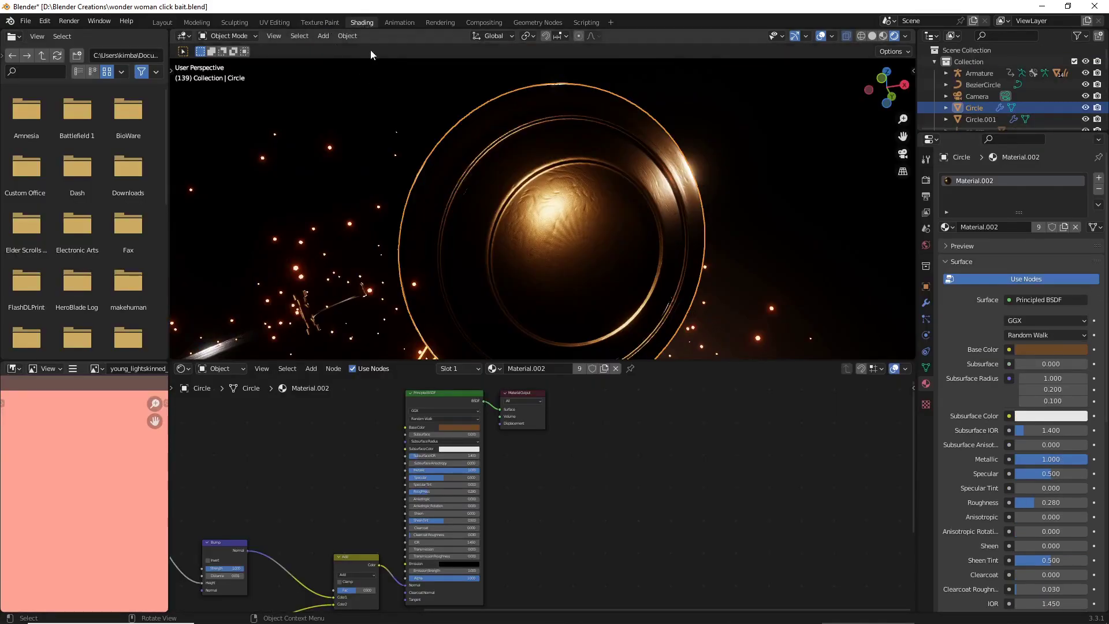
scroll(552, 428, up, 4)
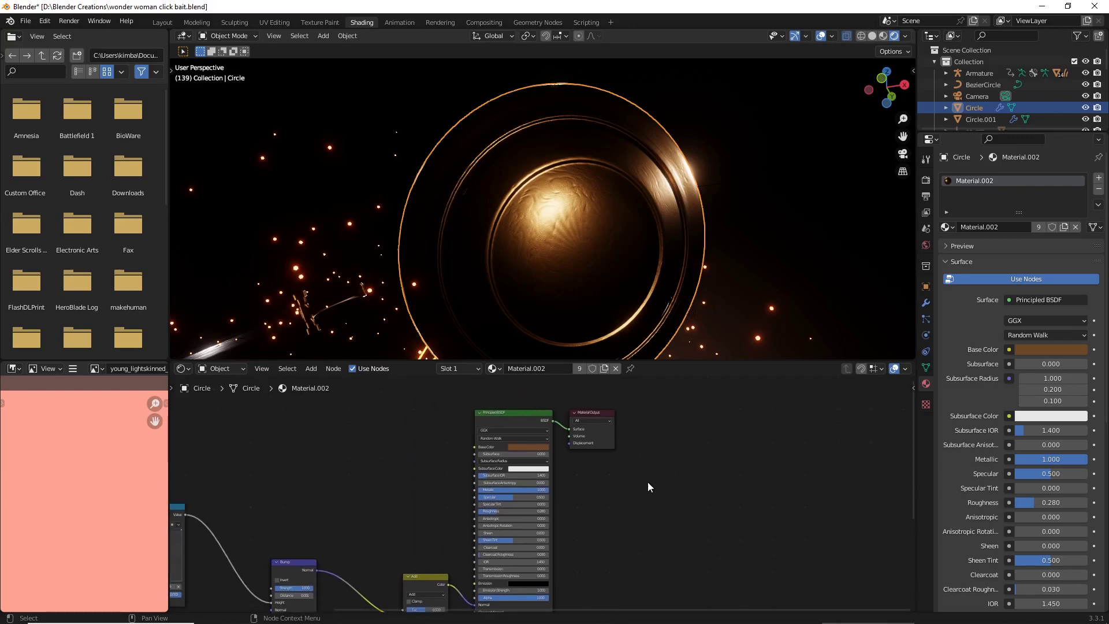
scroll(595, 466, down, 3)
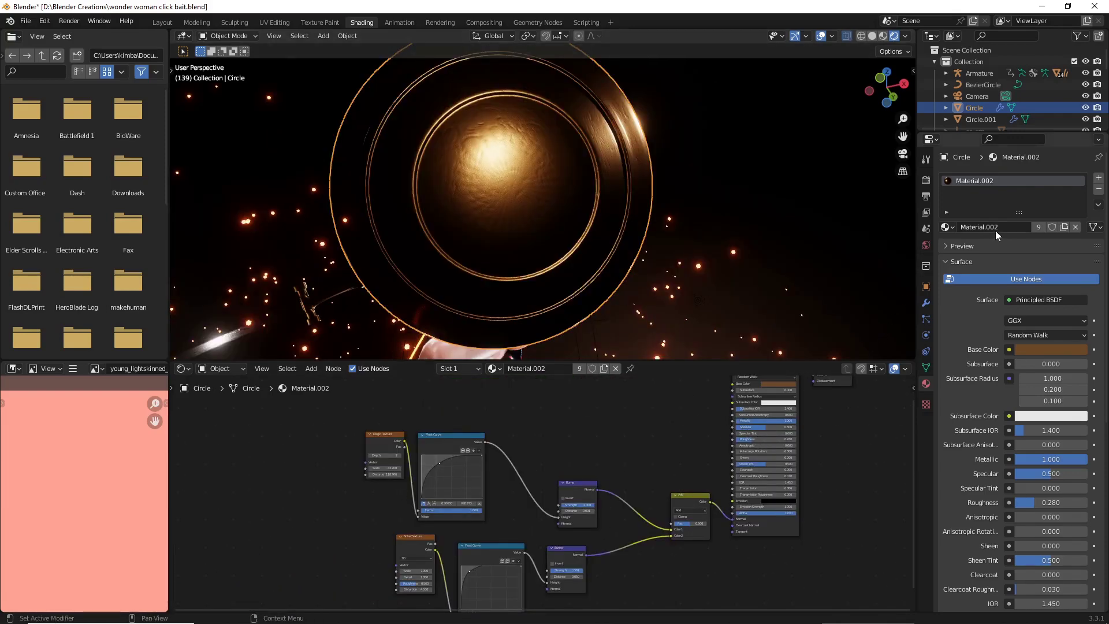
Remove the shield's existing material slot and create a new material for the shield.
click(1098, 191)
middle_drag(726, 255, 748, 262)
middle_drag(899, 138, 717, 179)
middle_drag(847, 189, 961, 206)
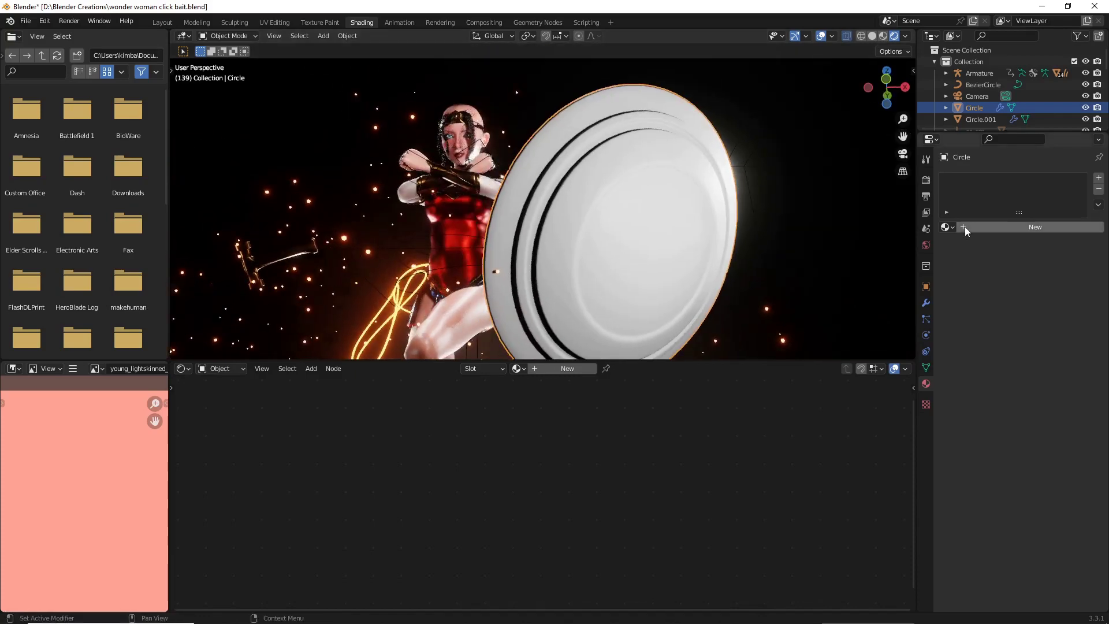
click(964, 226)
Set the Principled BSDF's Base Color to a pale gold and its Metallic value to 1.000.
click(554, 456)
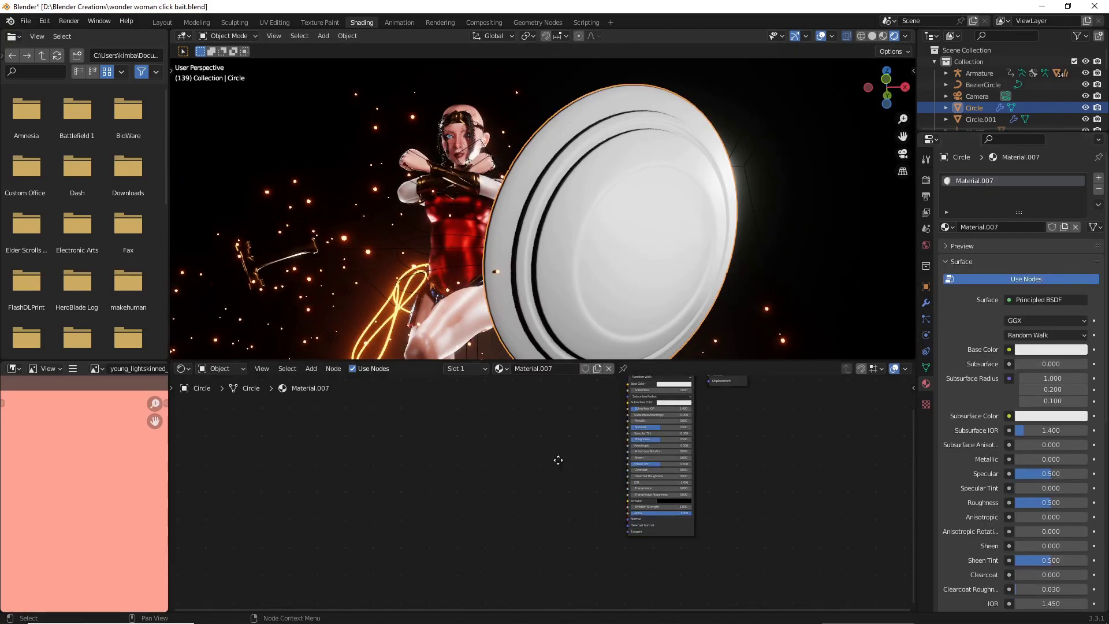
middle_drag(557, 461, 563, 504)
scroll(502, 506, up, 4)
middle_drag(441, 507, 313, 564)
scroll(543, 493, up, 2)
click(612, 455)
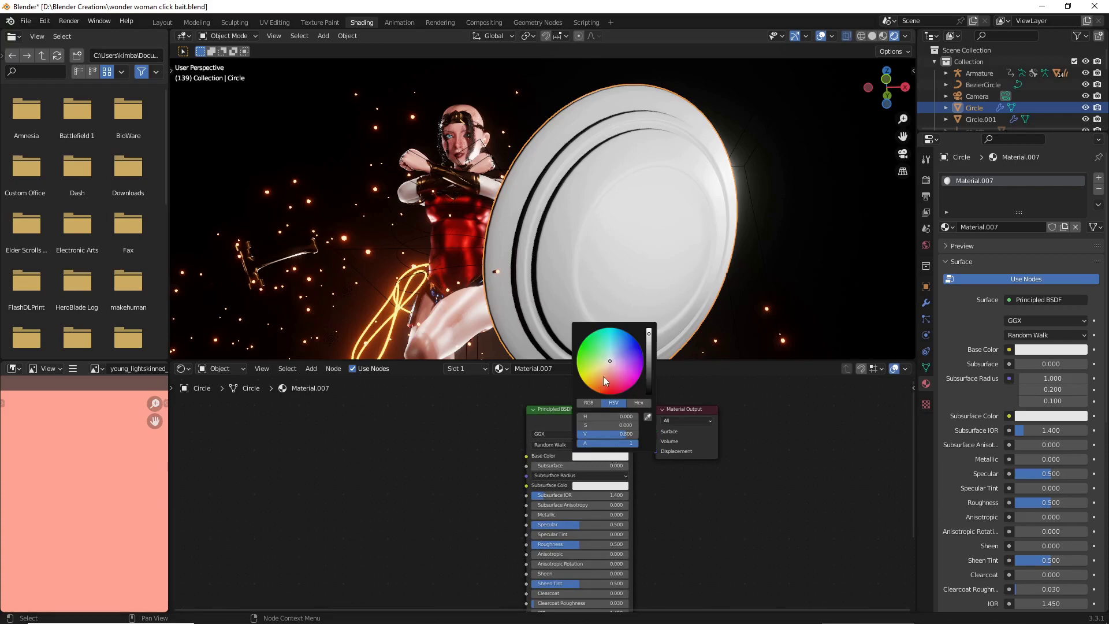
drag(605, 381, 601, 373)
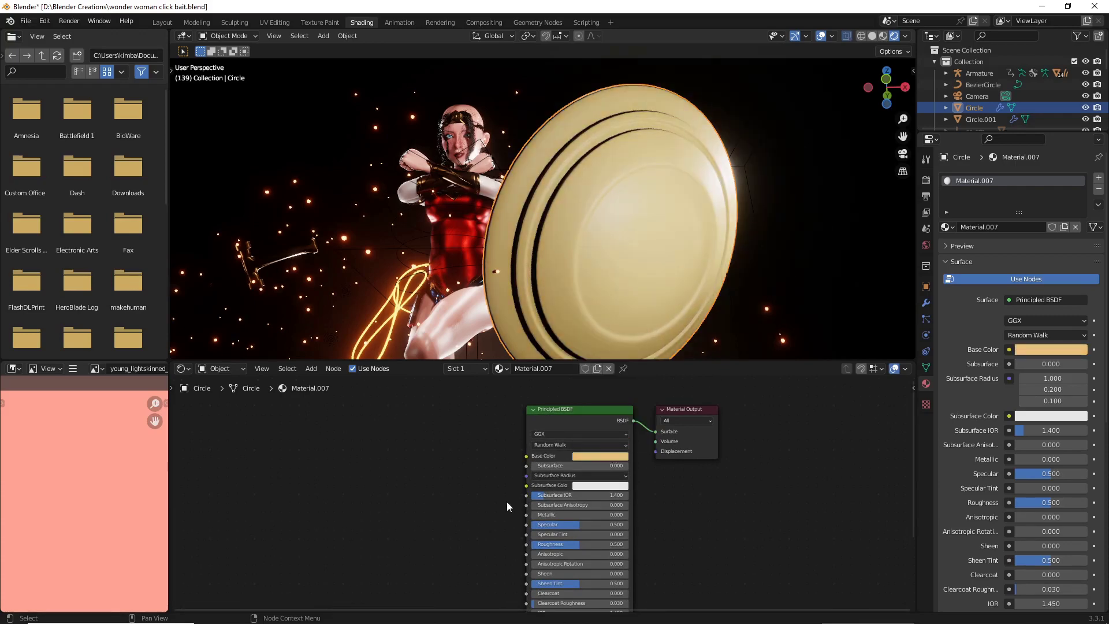
click(606, 455)
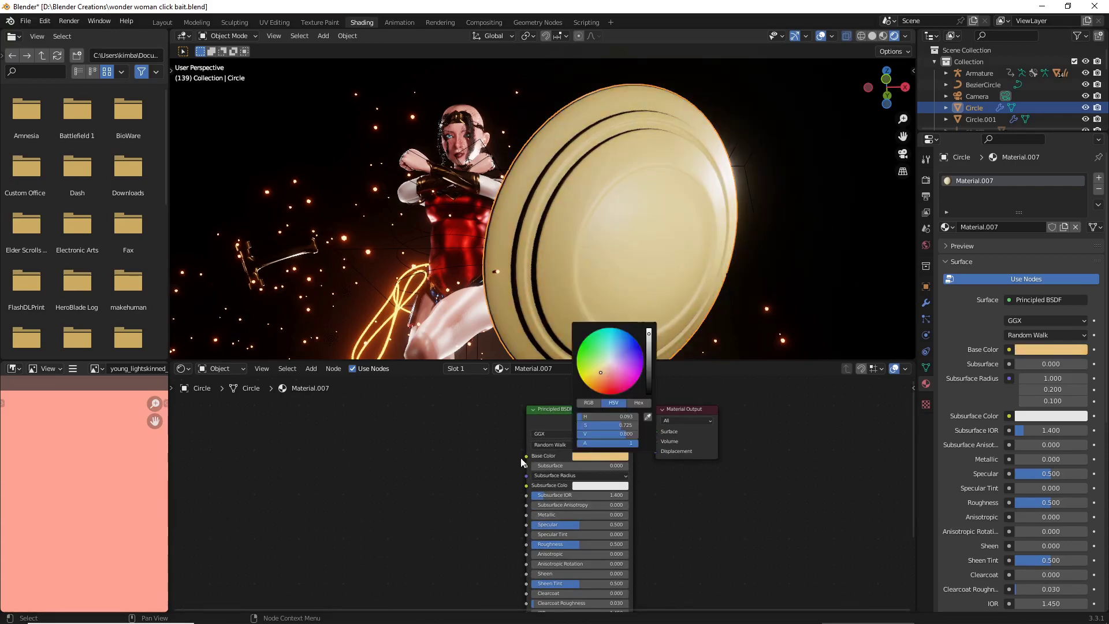
drag(556, 515, 624, 514)
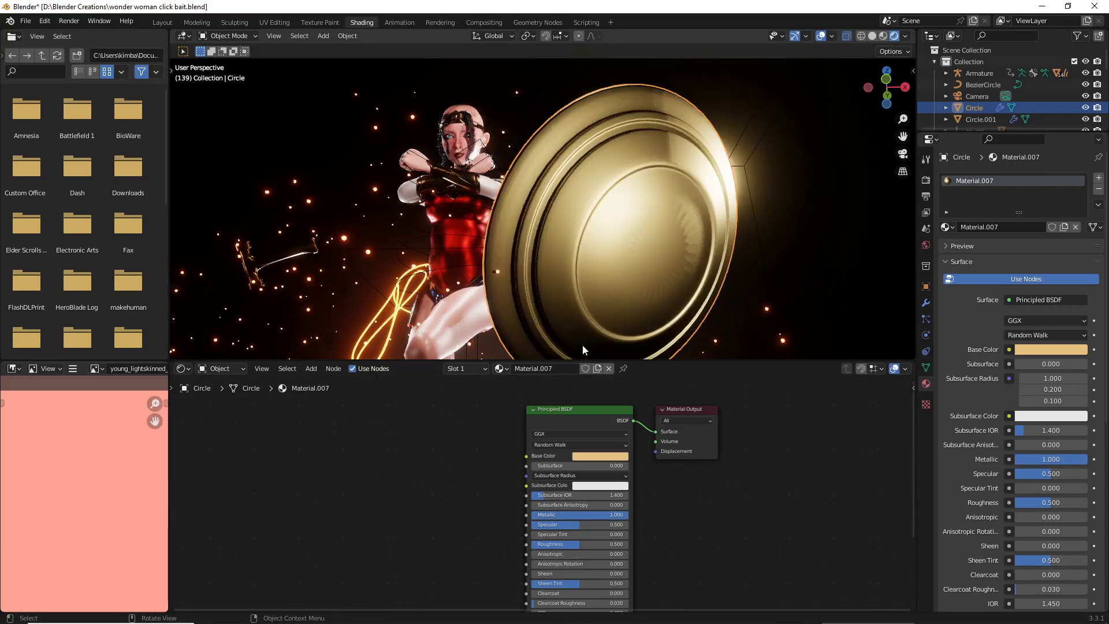
Change the shield's Base Color to a darker, more saturated orange gold and set Roughness to 0.314.
middle_drag(552, 324, 554, 332)
click(584, 456)
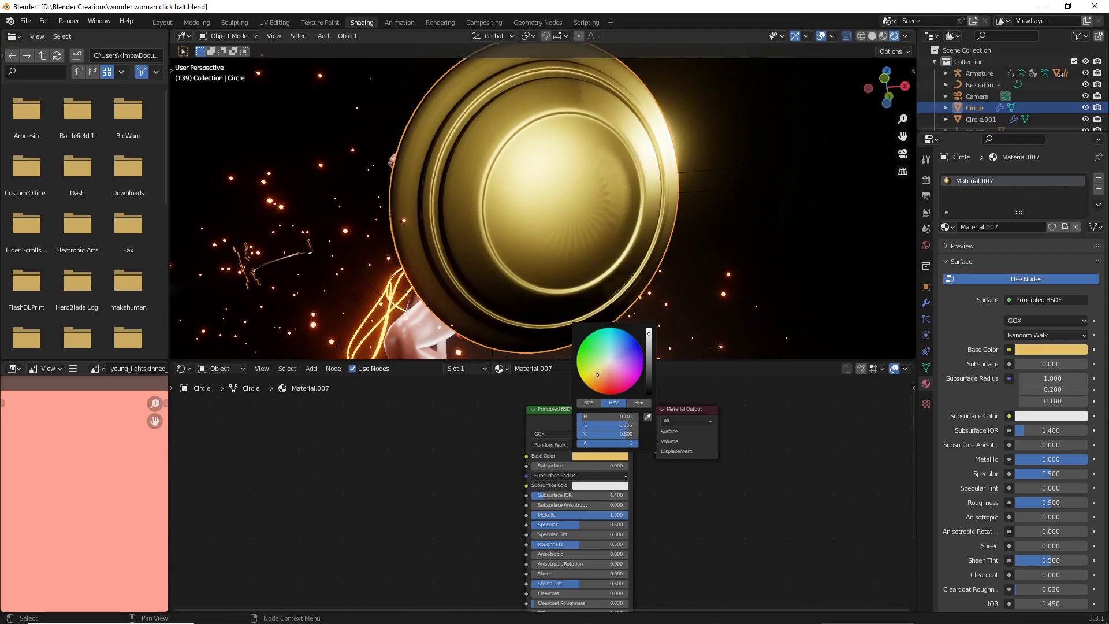
drag(598, 374, 597, 382)
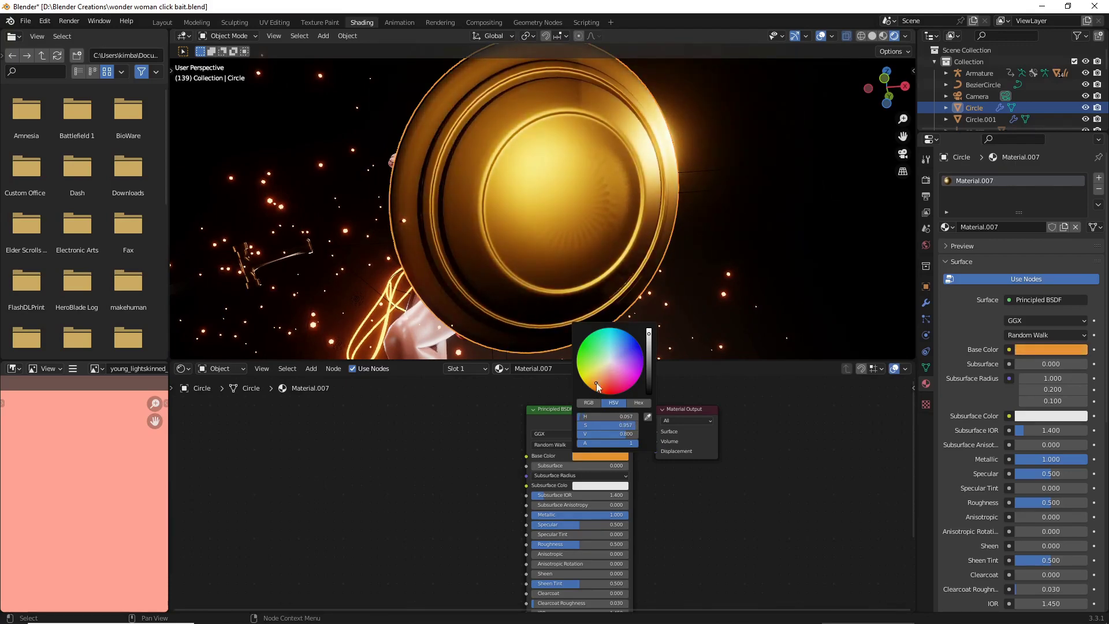
middle_drag(490, 298, 510, 299)
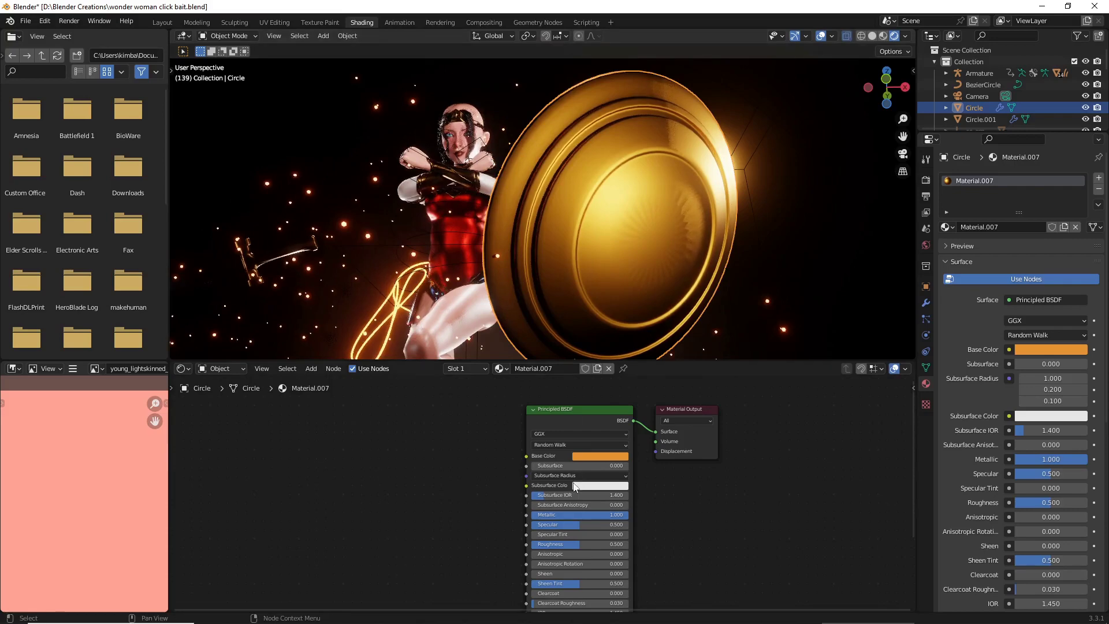
drag(578, 544, 563, 544)
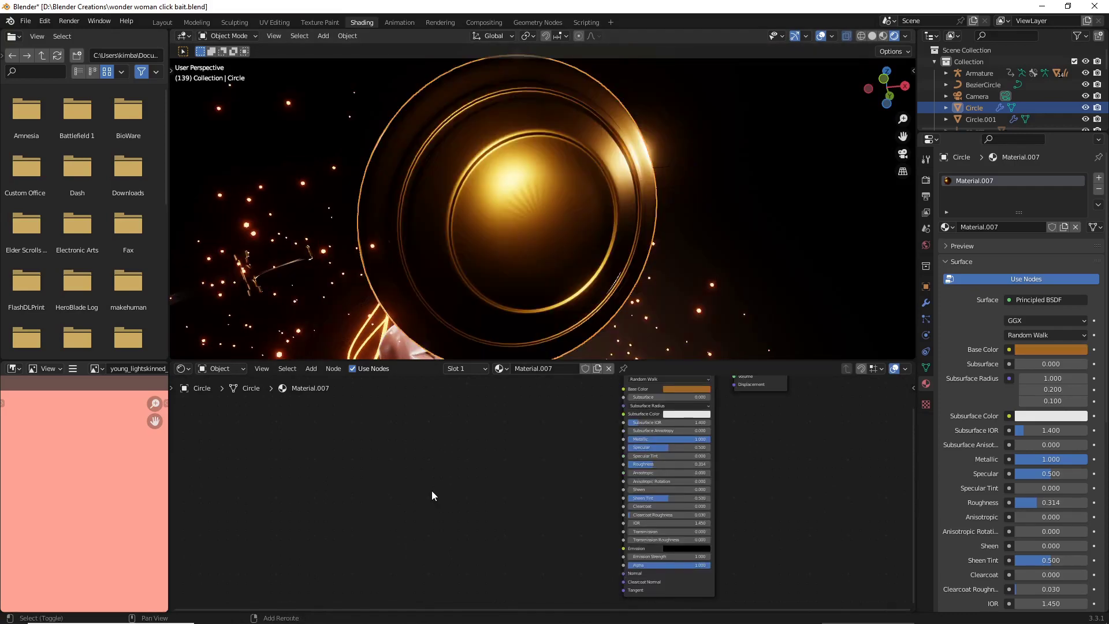
Add a Magic Texture node to the shield's material and place it ahead of the Principled BSDF.
key(shift+a)
click(433, 491)
text(magice)
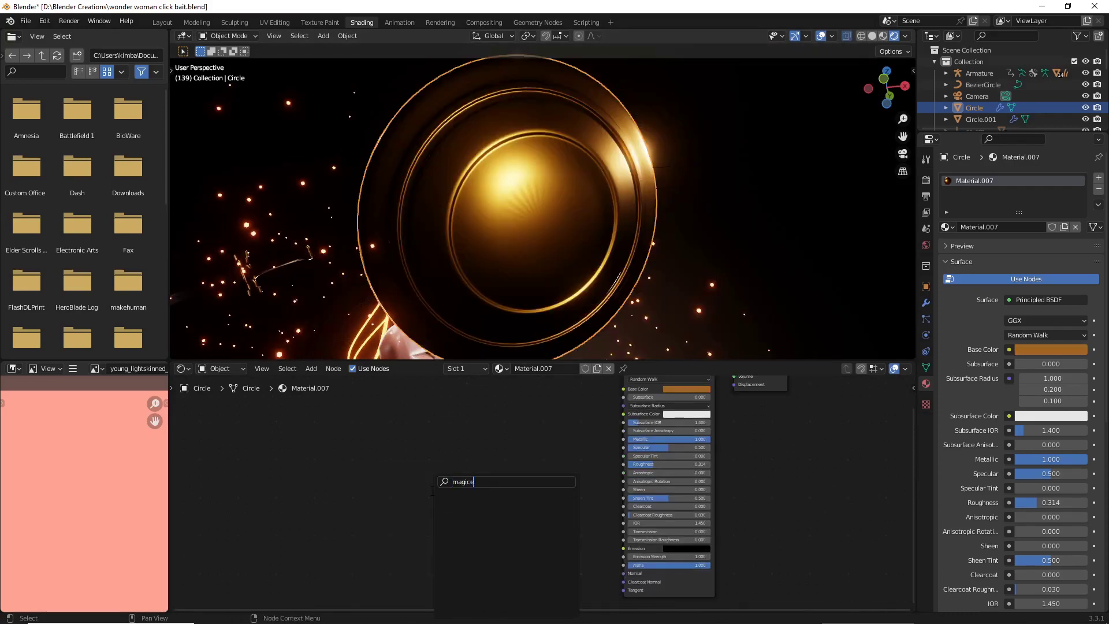
key(BackSpace)
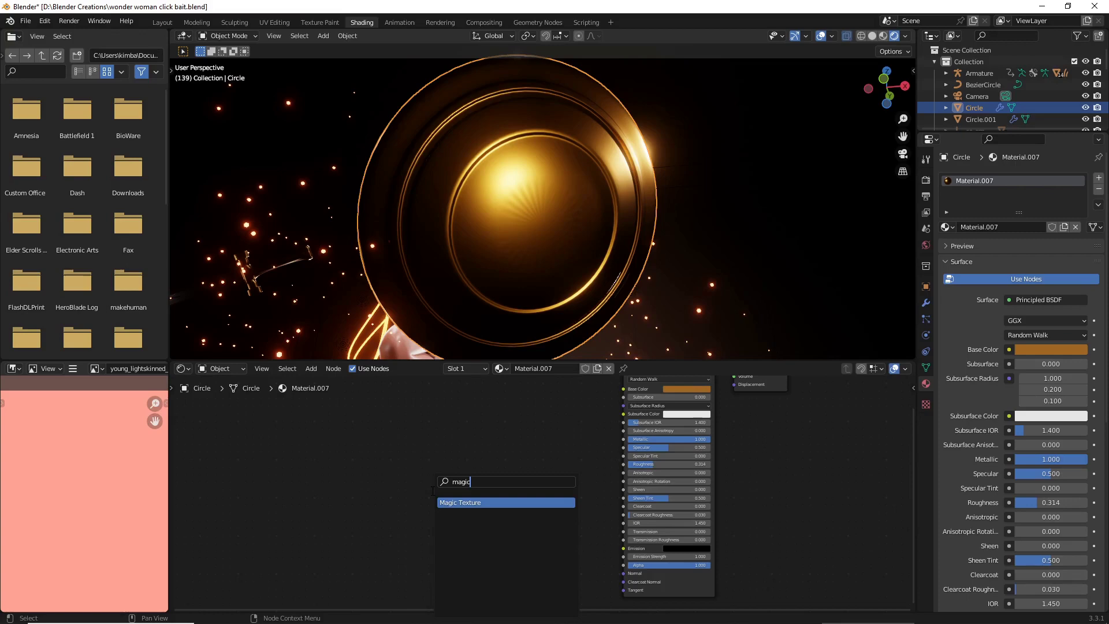
key(Return)
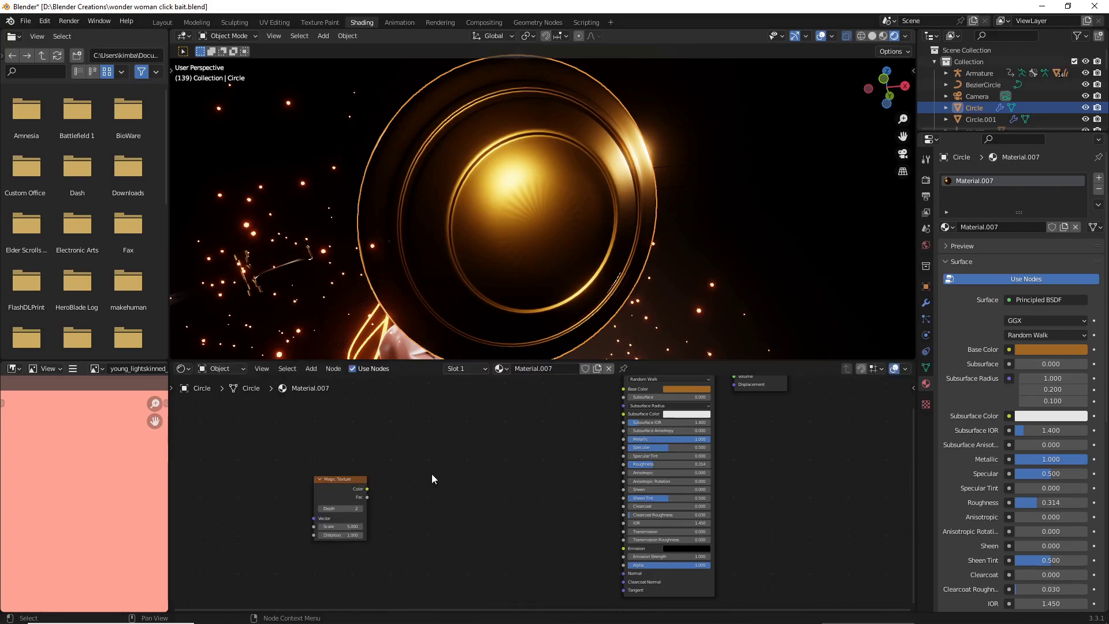
Add a Float Curve node and place it just after the Magic Texture node.
key(shift+a)
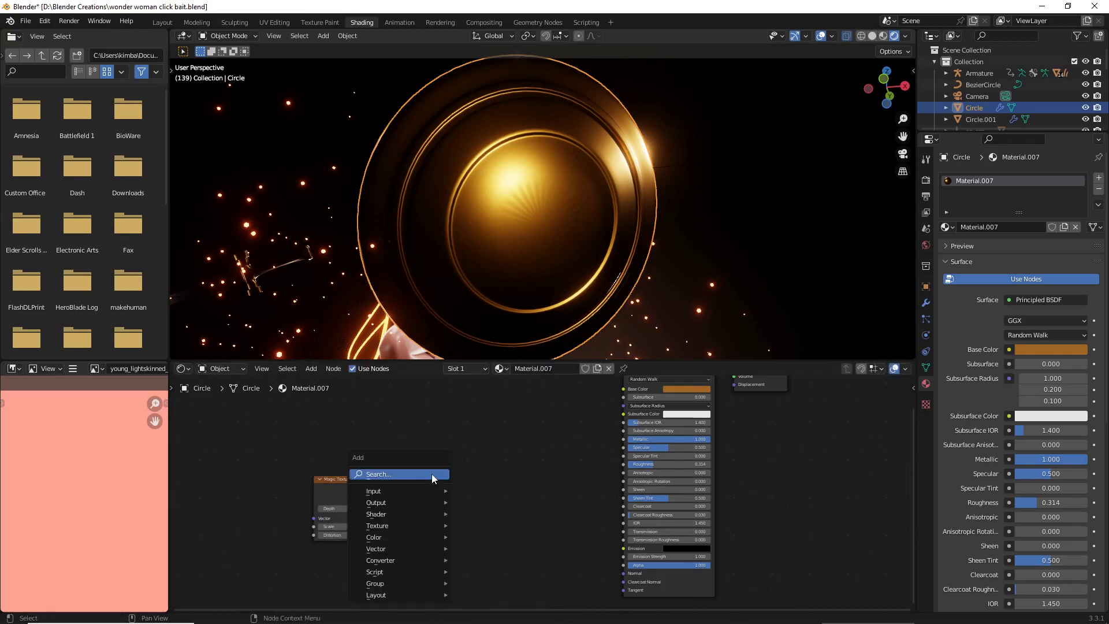
click(432, 474)
text(float)
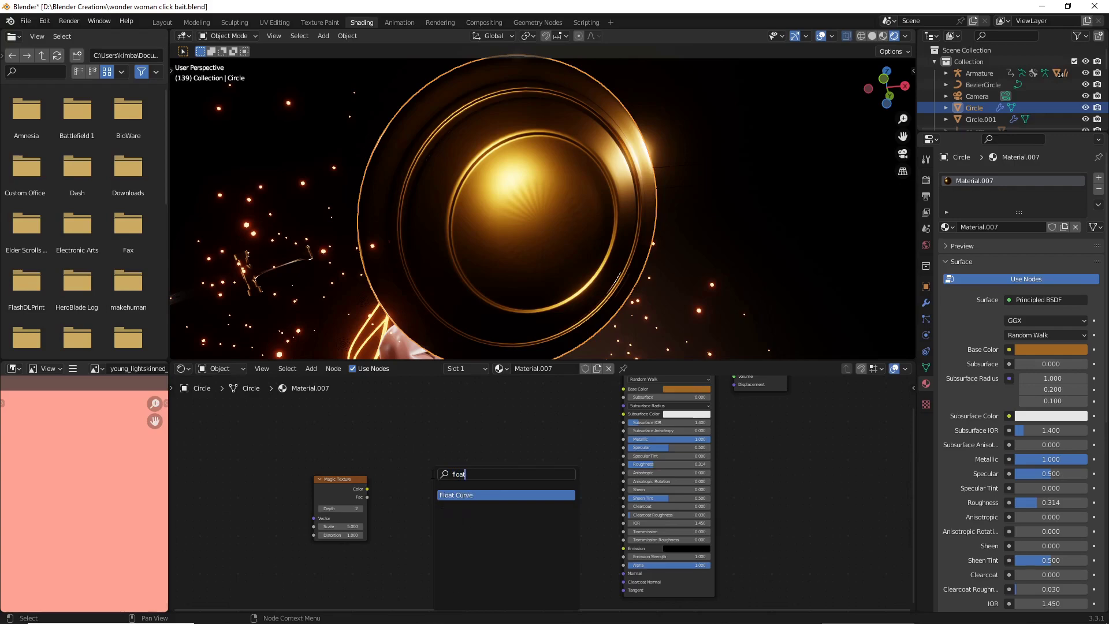
key(Return)
click(431, 495)
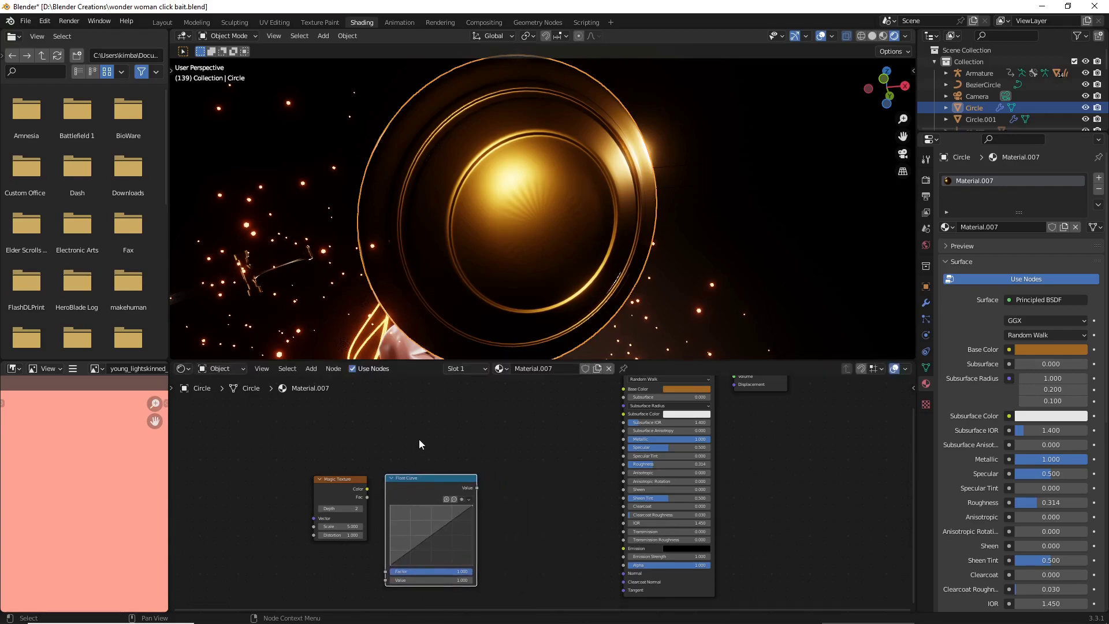
Add a Bump node and place it between the Float Curve and the Principled BSDF.
key(shift+a)
click(420, 441)
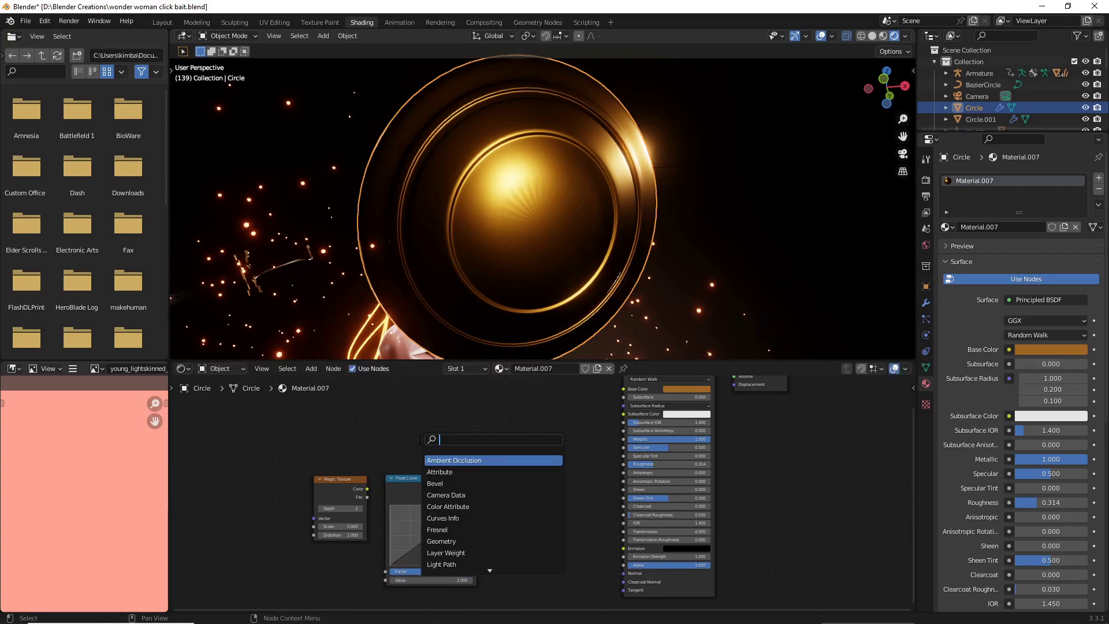
text(bump)
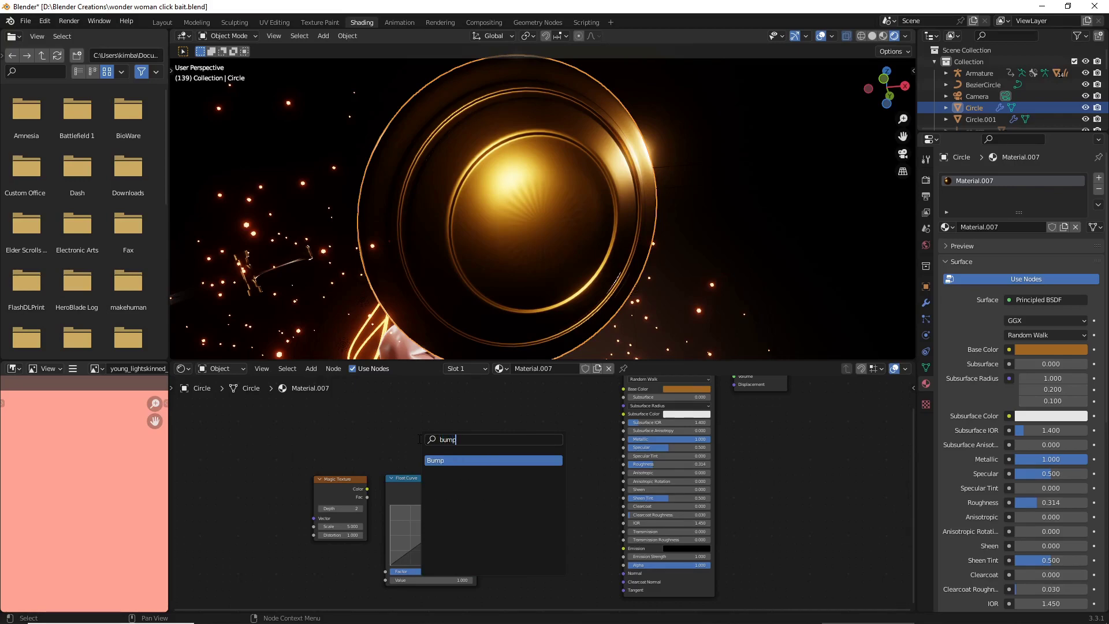
key(Return)
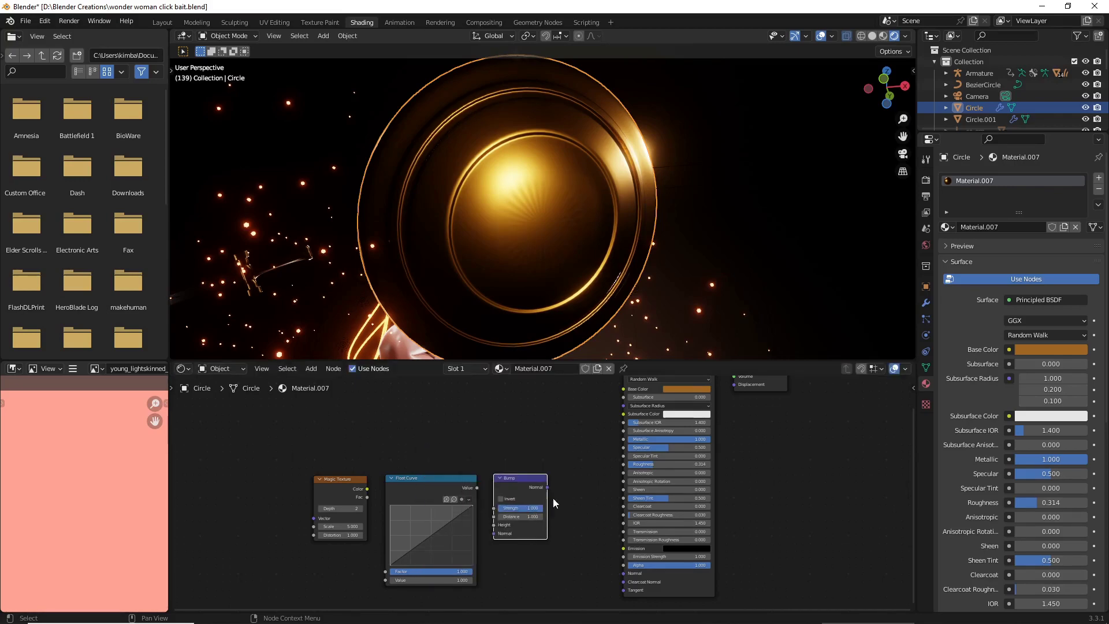
click(549, 500)
Move the Magic Texture, Float Curve and Bump nodes together farther away from the Principled BSDF.
drag(279, 425, 545, 514)
key(g)
click(463, 507)
click(465, 450)
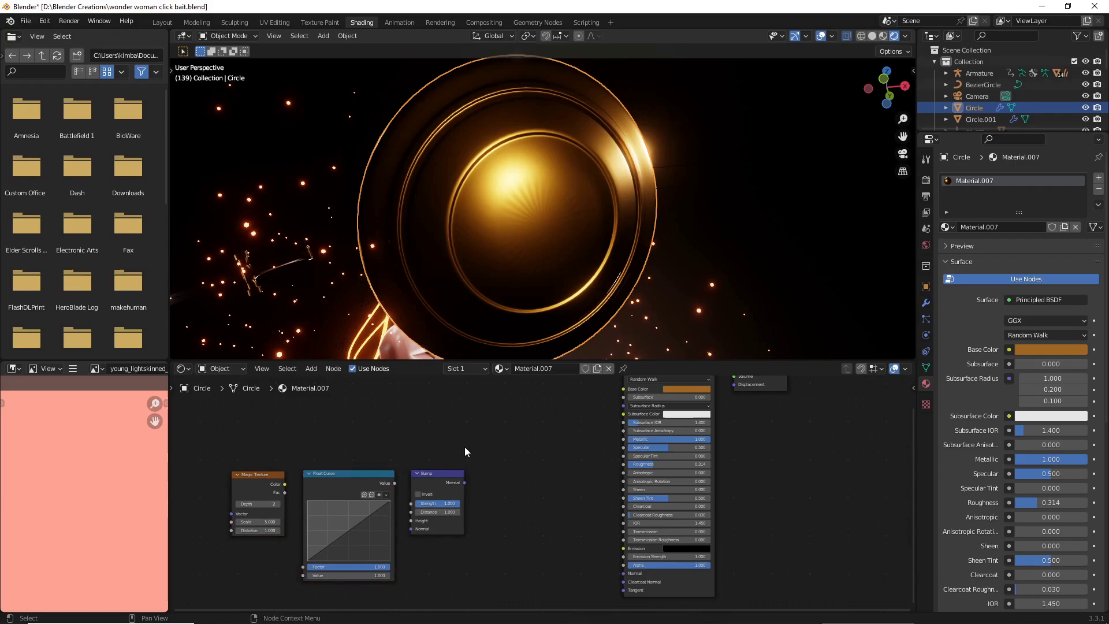
Add a MixRGB node and place it between the Bump node and the Principled BSDF.
key(shift+a)
click(467, 448)
text(mix)
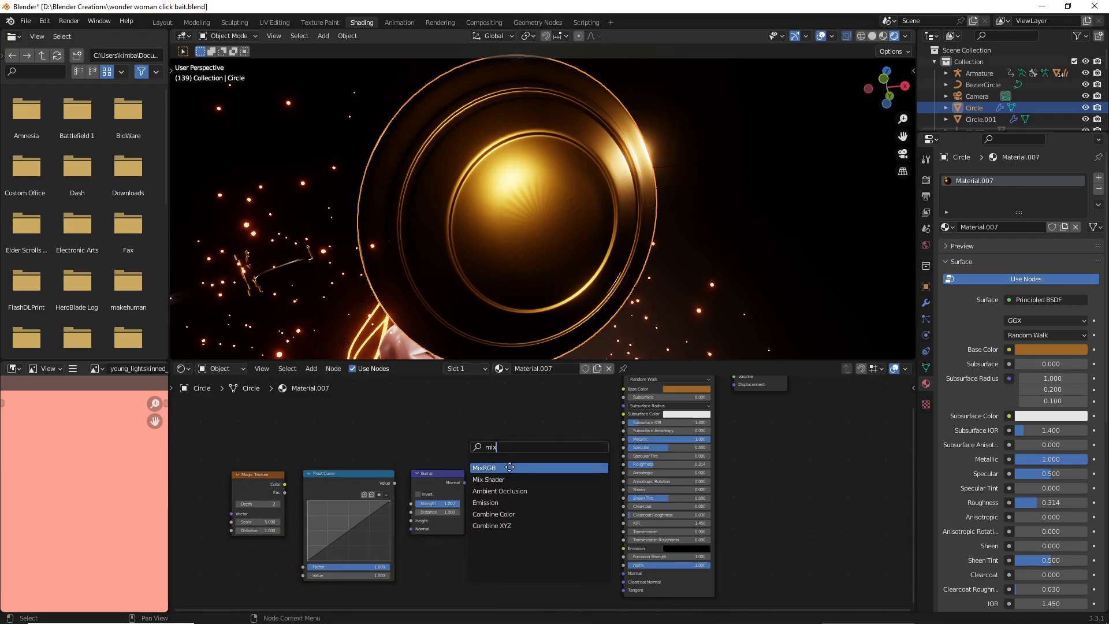
click(510, 467)
click(566, 536)
middle_drag(527, 468, 656, 450)
scroll(657, 451, up, 6)
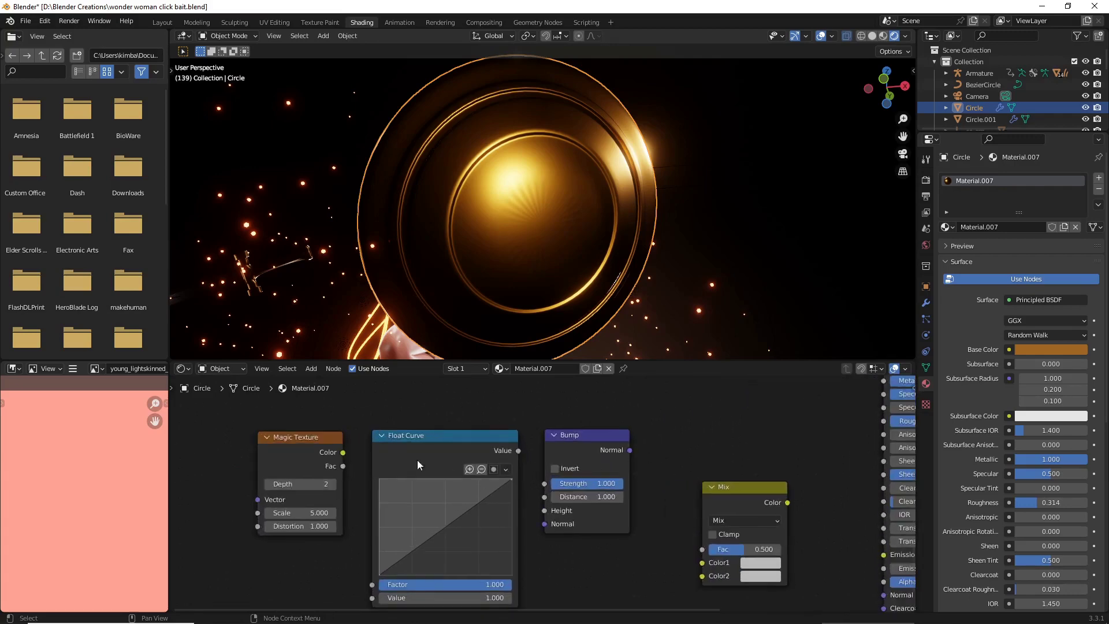
Connect Magic Texture Color to the Float Curve Value, the curve output to Bump Height, and Bump Normal to the Principled BSDF Normal.
middle_drag(349, 510, 352, 497)
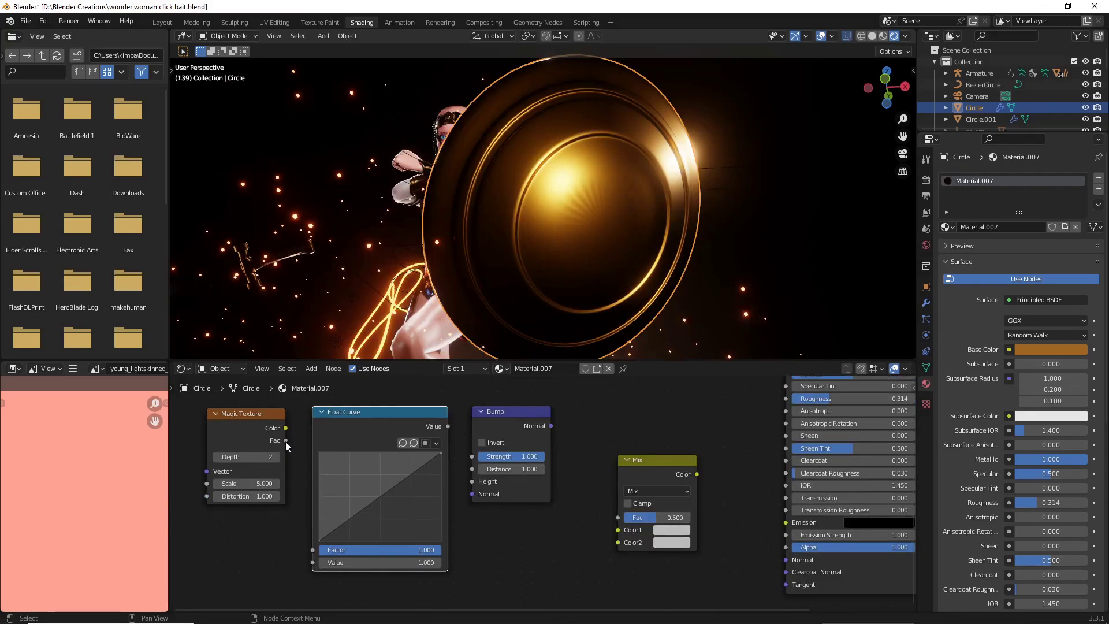
drag(286, 432, 305, 492)
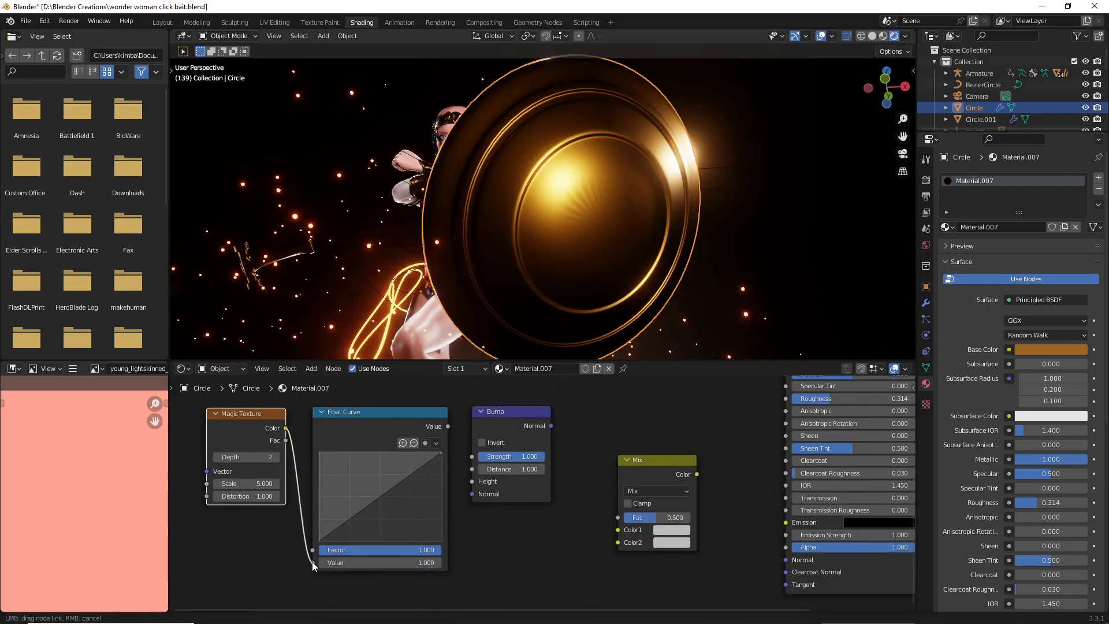
drag(312, 561, 313, 562)
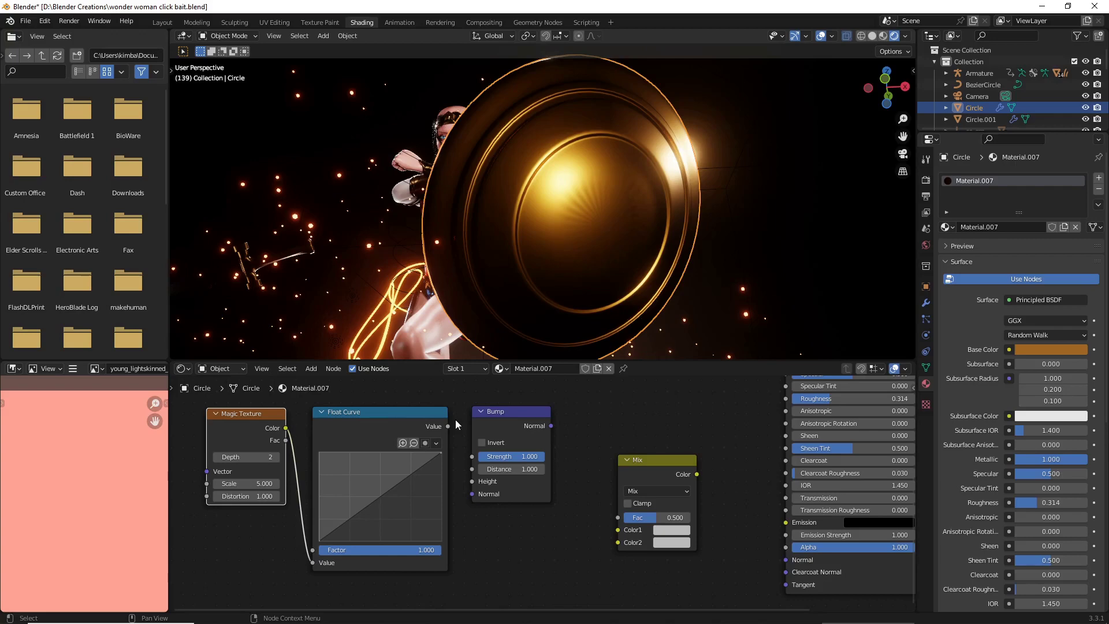
drag(448, 427, 471, 482)
drag(551, 427, 784, 566)
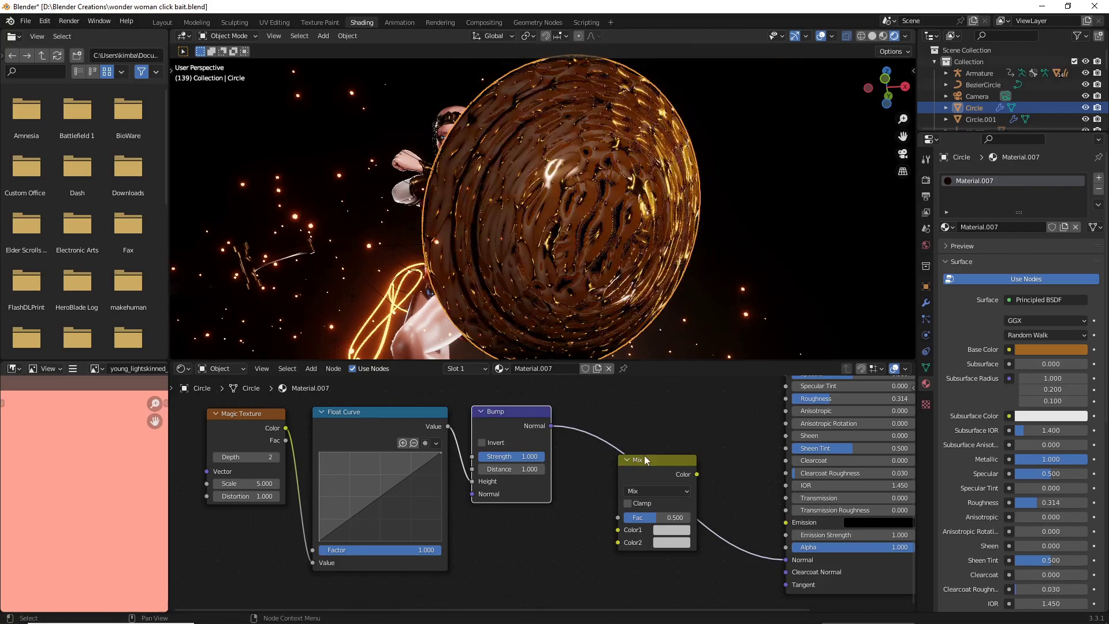
Set the Bump node's Distance to 0.05.
scroll(581, 267, down, 4)
middle_drag(580, 267, 572, 191)
scroll(549, 271, down, 1)
scroll(548, 277, up, 5)
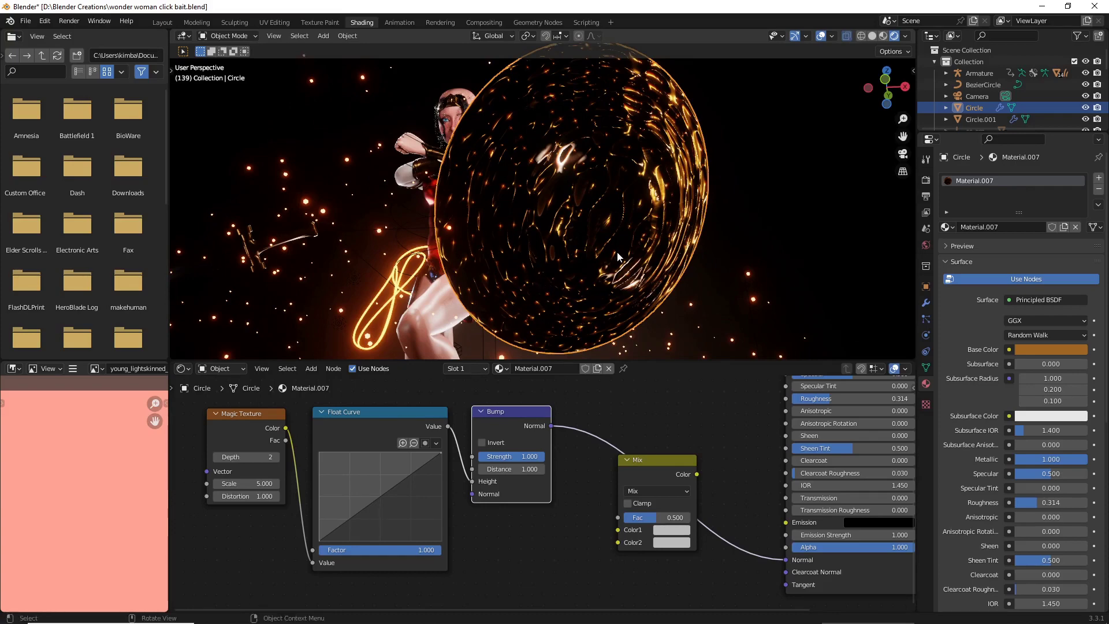
middle_drag(617, 252, 522, 476)
scroll(522, 476, up, 2)
click(511, 463)
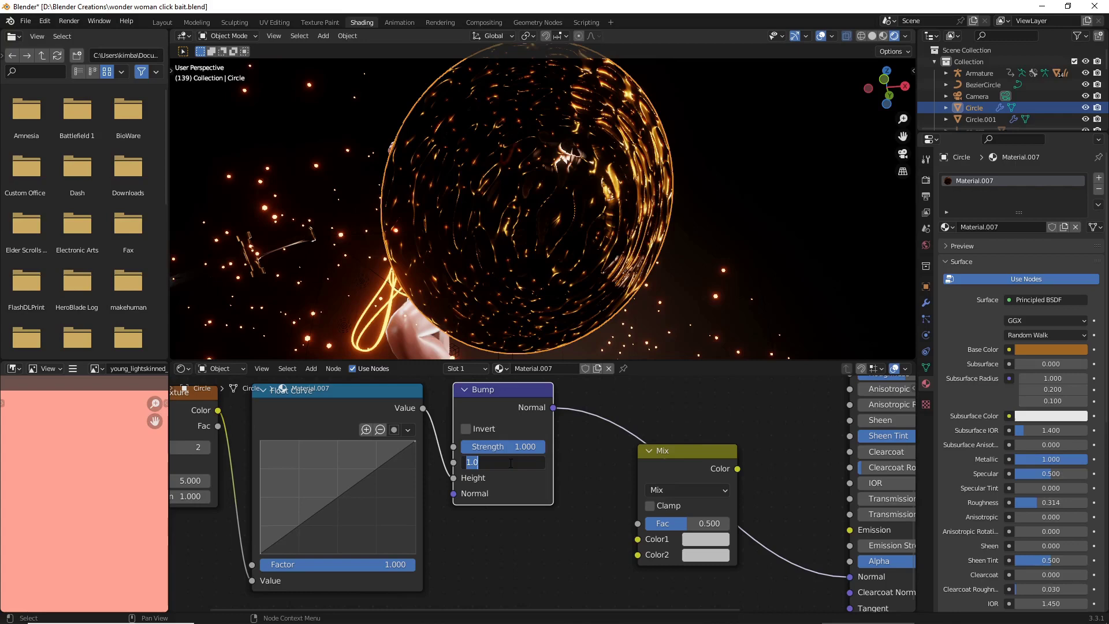
key(Return)
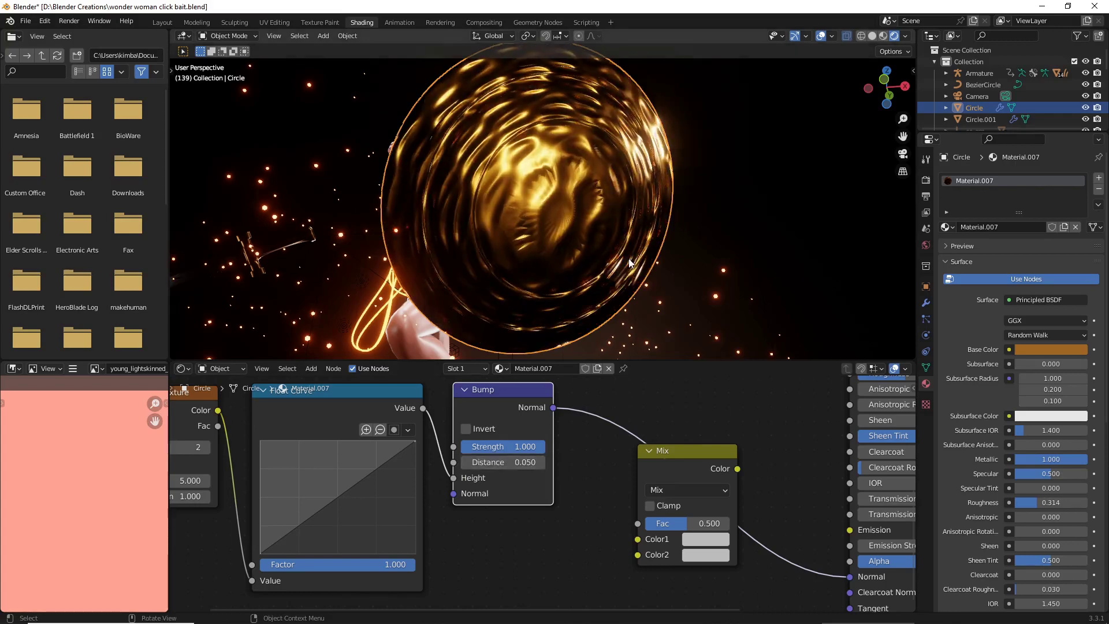
Bend the Float Curve upward by adding a point at about 0.259, 0.781.
middle_drag(743, 214, 603, 204)
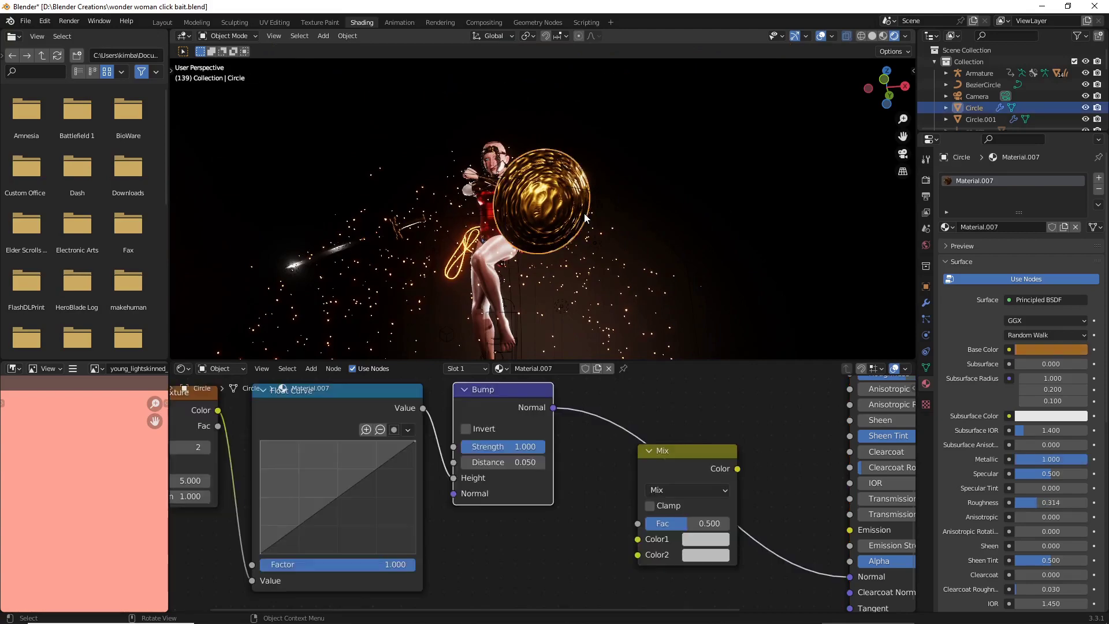
scroll(557, 224, up, 2)
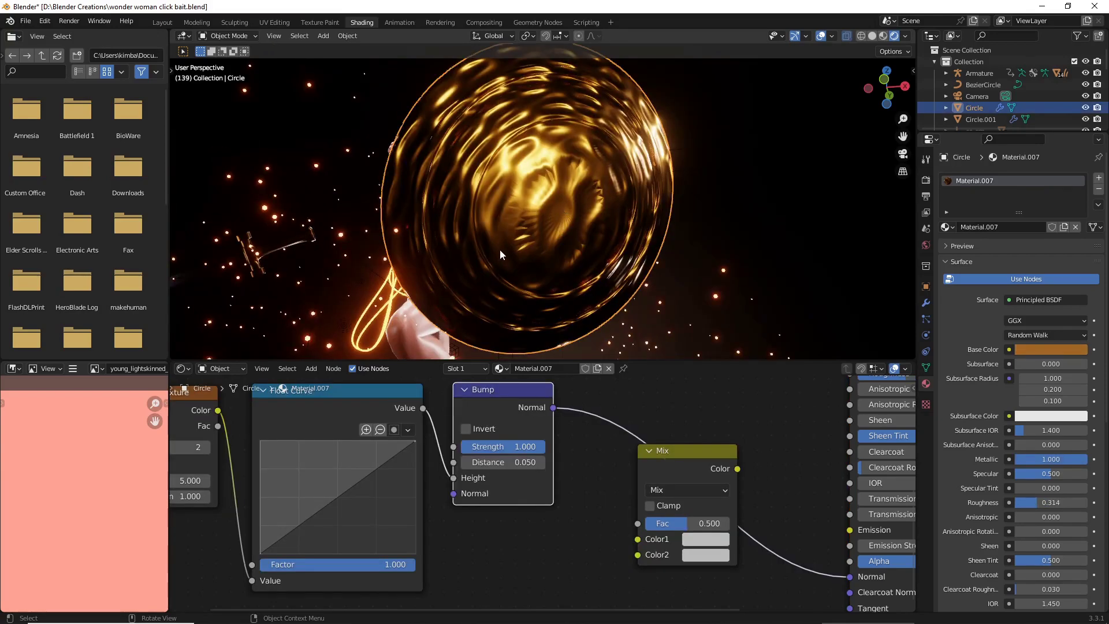
middle_drag(497, 438, 617, 458)
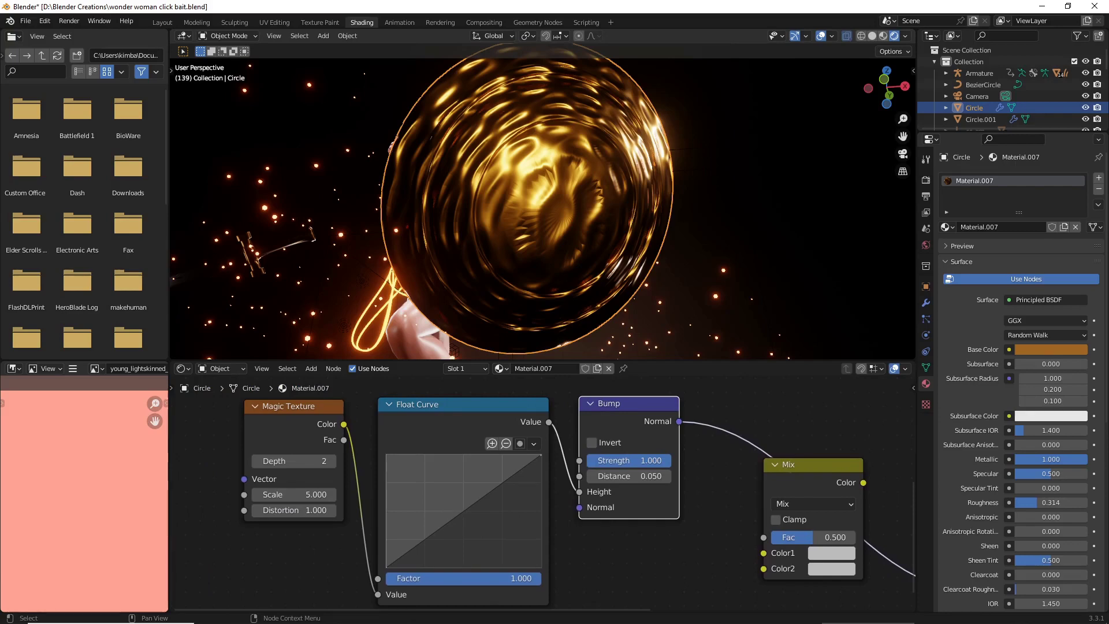
drag(473, 523, 425, 479)
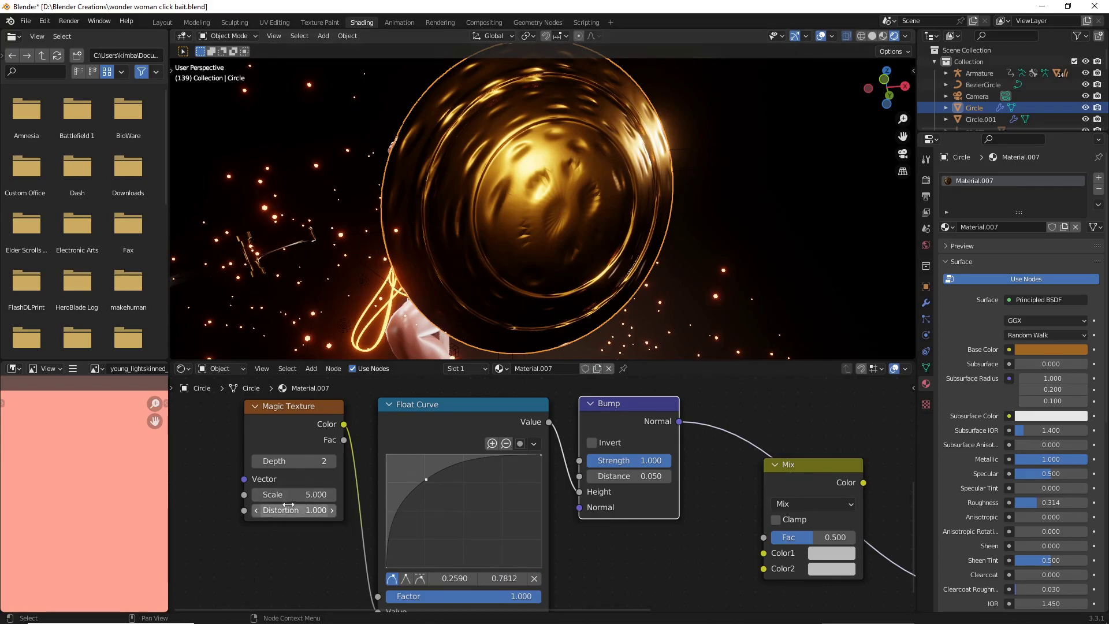
Raise the Magic Texture's Scale to about 46.2 and its Distortion to about 22.1.
drag(287, 495, 439, 495)
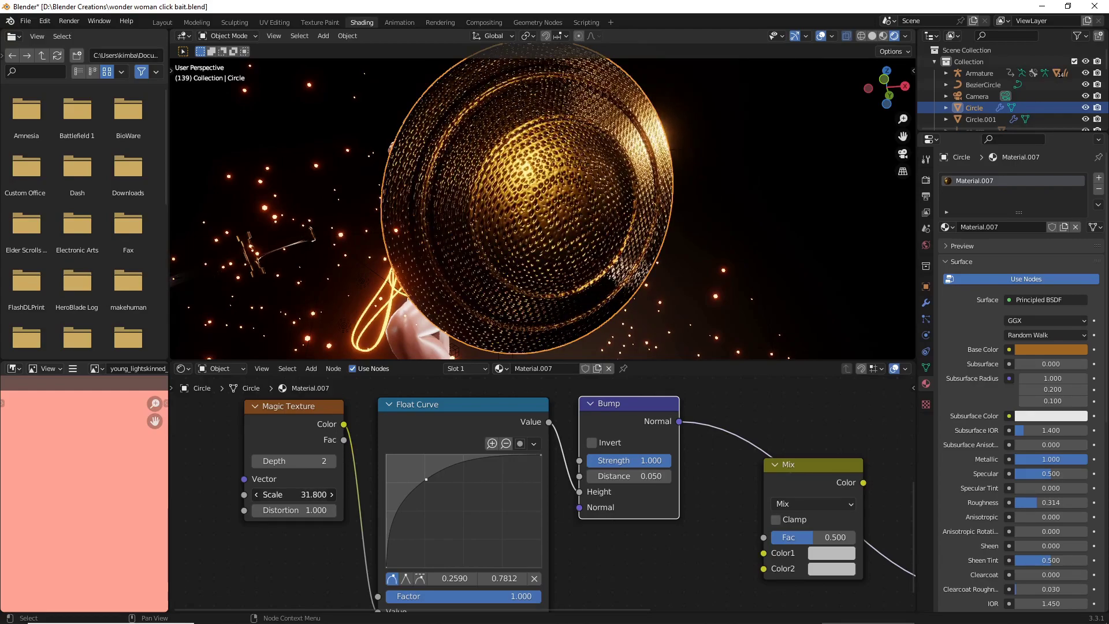
drag(295, 495, 440, 510)
scroll(356, 225, up, 4)
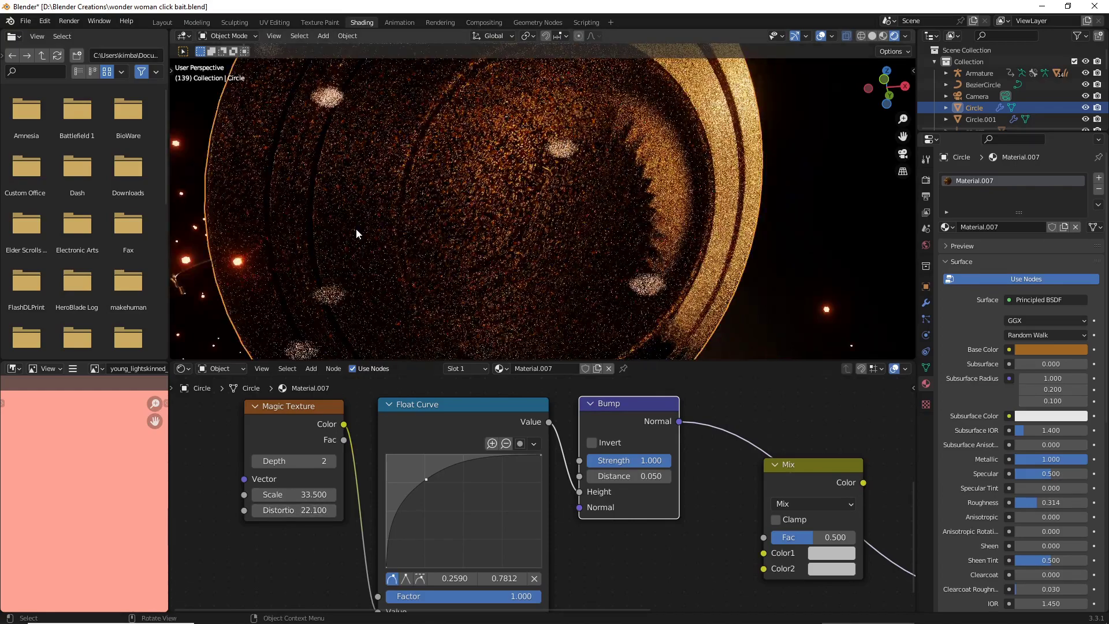
mouse_move(293, 494)
mouse_down()
mouse_move(329, 495)
mouse_move(315, 495)
mouse_up()
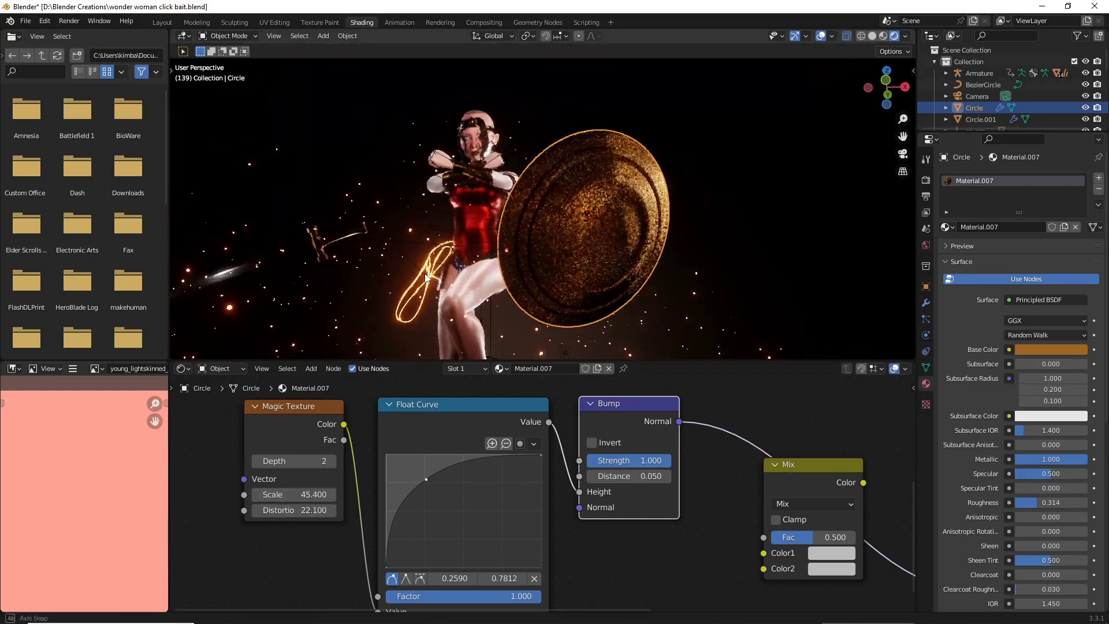
scroll(447, 276, up, 2)
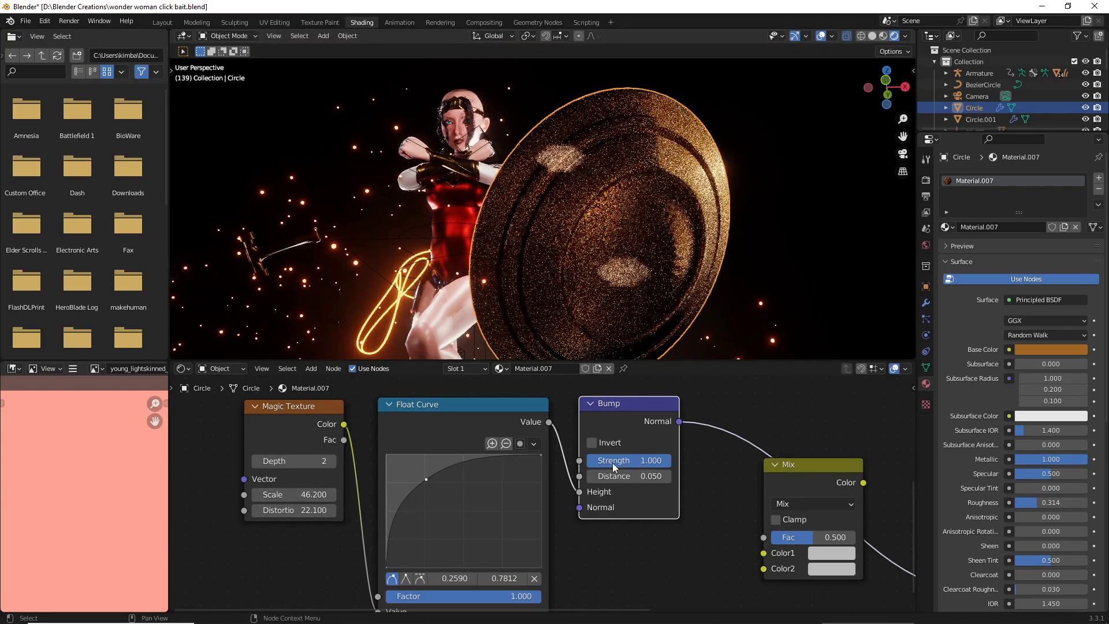
Set the Bump node's Distance to 0.002 and keep the shield selected.
click(638, 477)
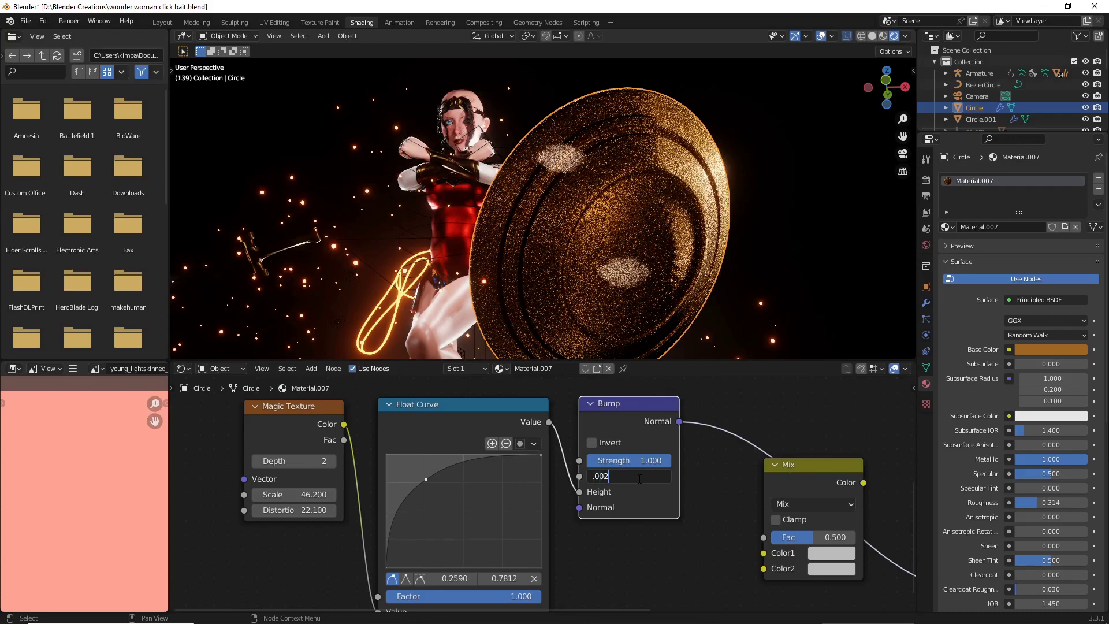
text(.002)
key(Return)
click(629, 263)
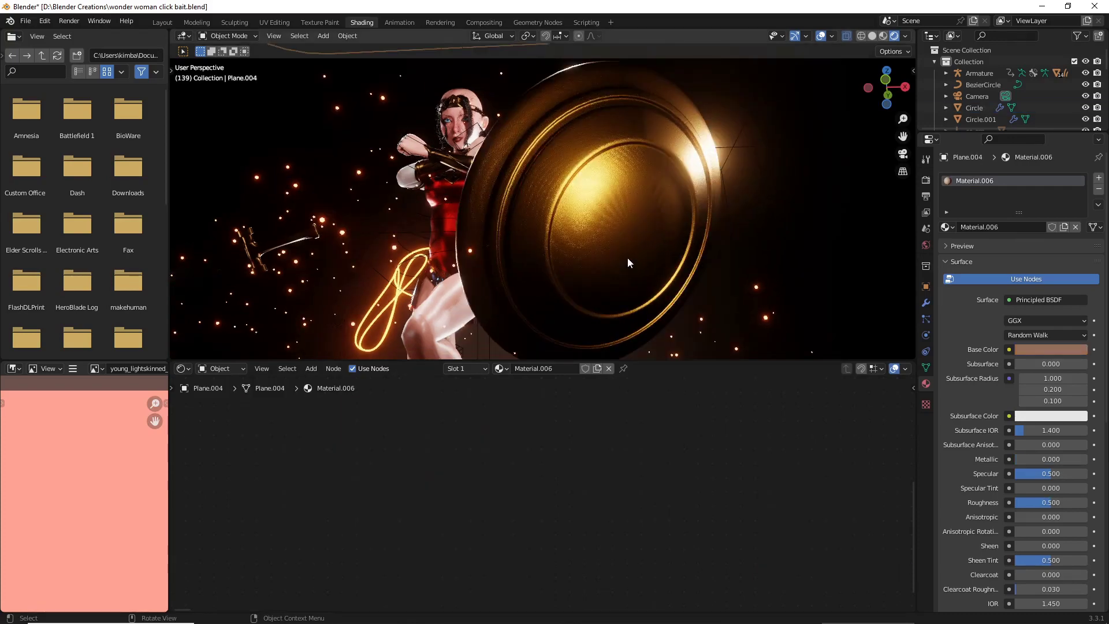
click(555, 258)
Examine the gold pieces on the character's head and arms, and compare them with the shield's surface.
middle_drag(519, 220, 546, 250)
scroll(559, 283, up, 2)
shift+middle_drag(585, 210, 550, 268)
scroll(550, 269, up, 5)
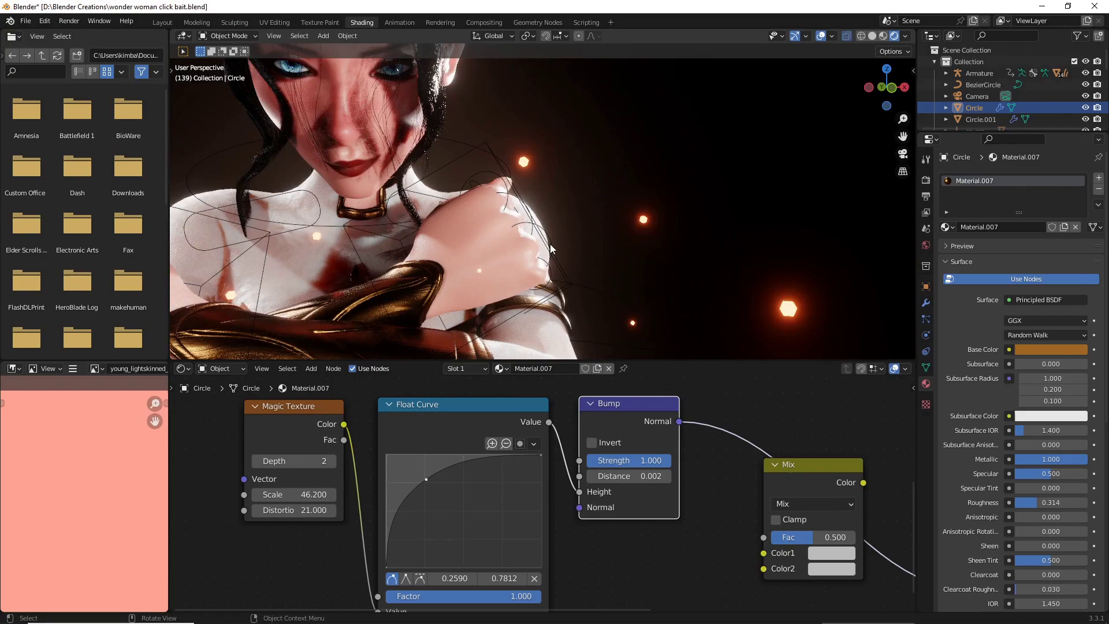
middle_drag(248, 310, 366, 285)
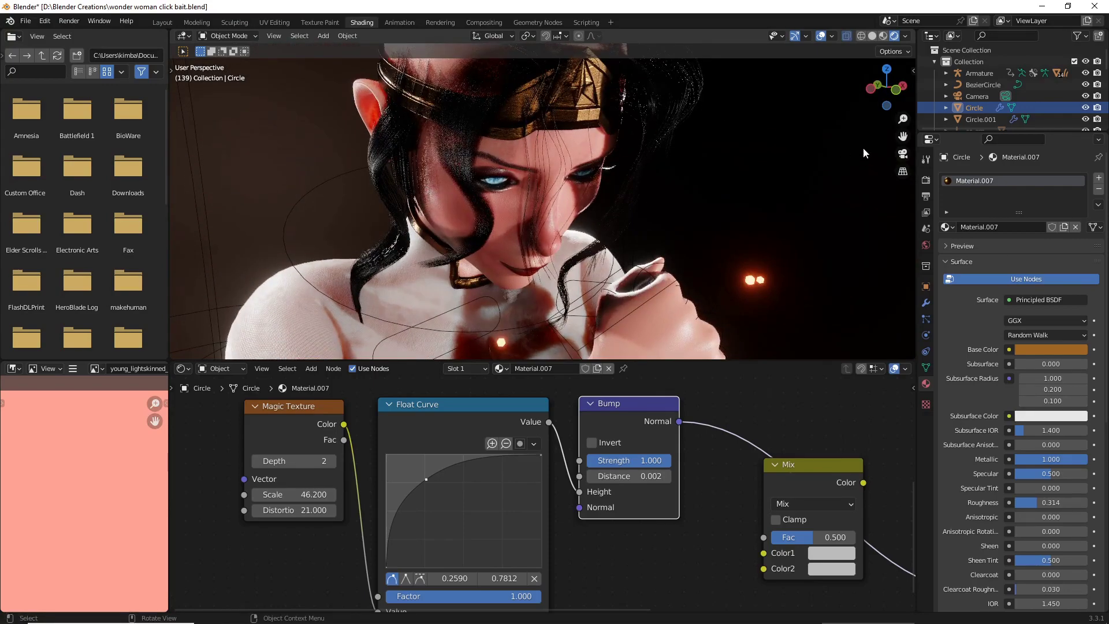
drag(903, 136, 884, 179)
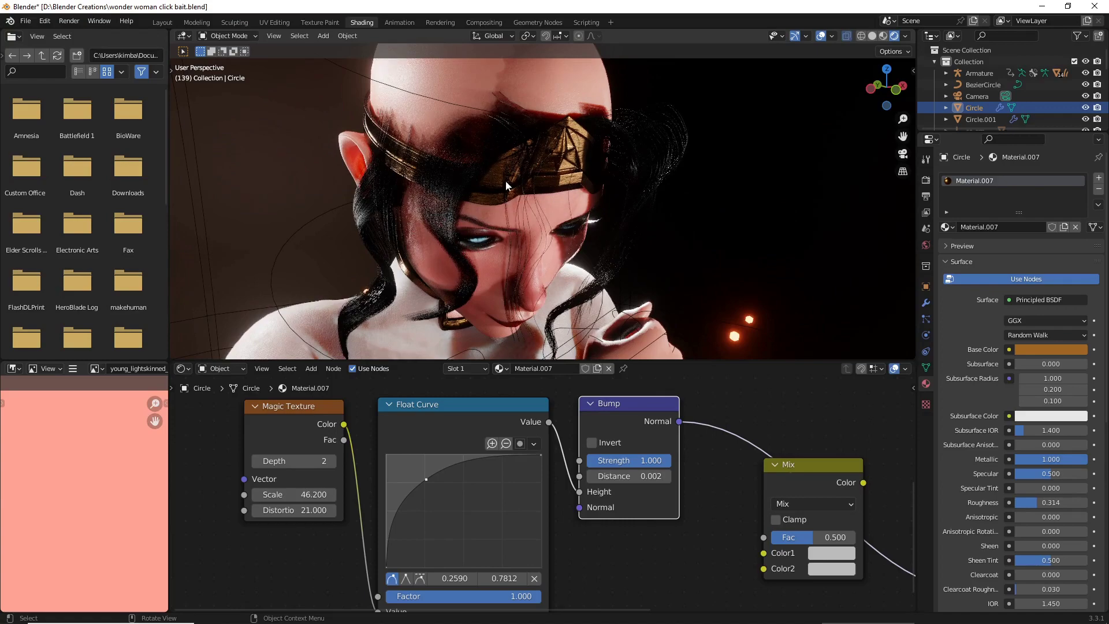
middle_drag(505, 180, 474, 159)
scroll(476, 162, down, 6)
drag(903, 137, 780, 6)
drag(796, 260, 785, 202)
middle_drag(785, 202, 778, 189)
scroll(754, 216, down, 3)
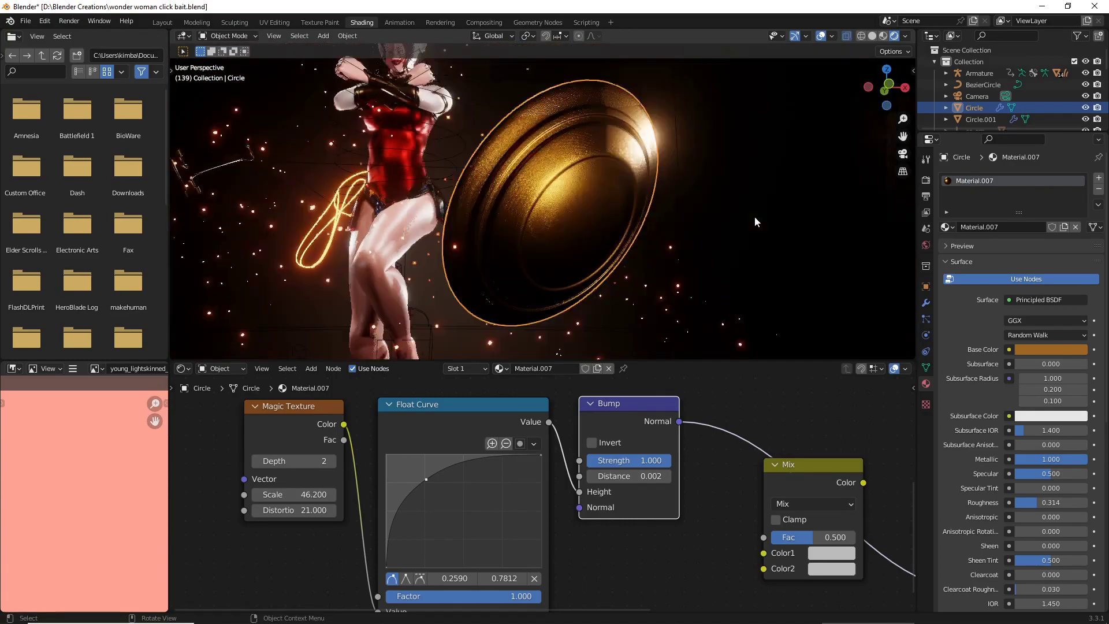
Duplicate the Float Curve and Bump nodes together and place the copies below the originals.
scroll(664, 549, down, 2)
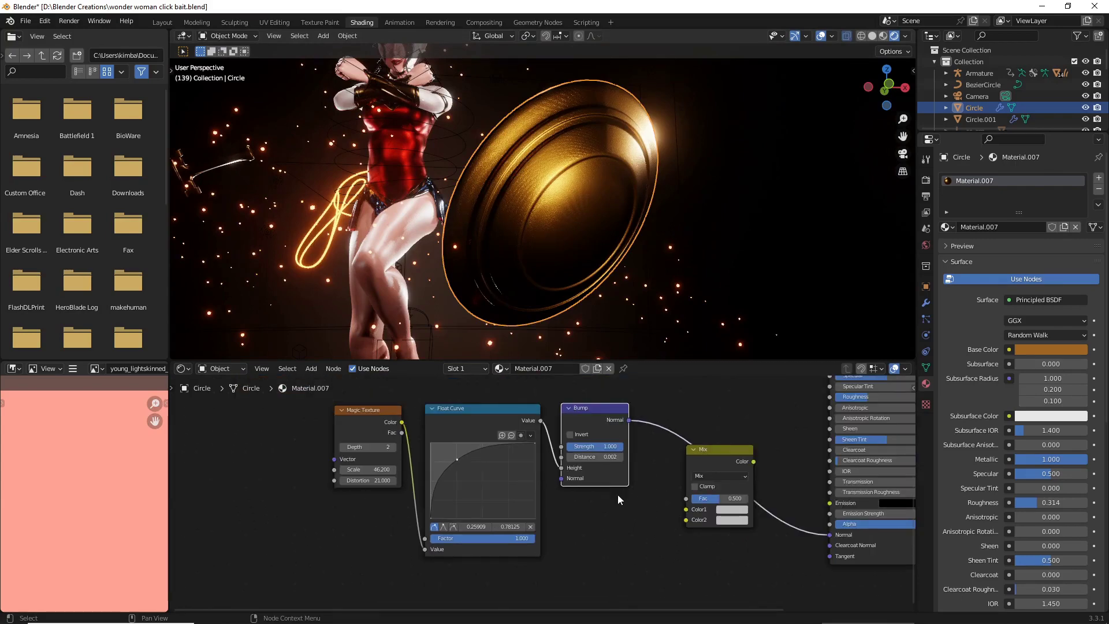
click(574, 544)
drag(468, 589, 605, 484)
scroll(607, 488, down, 1)
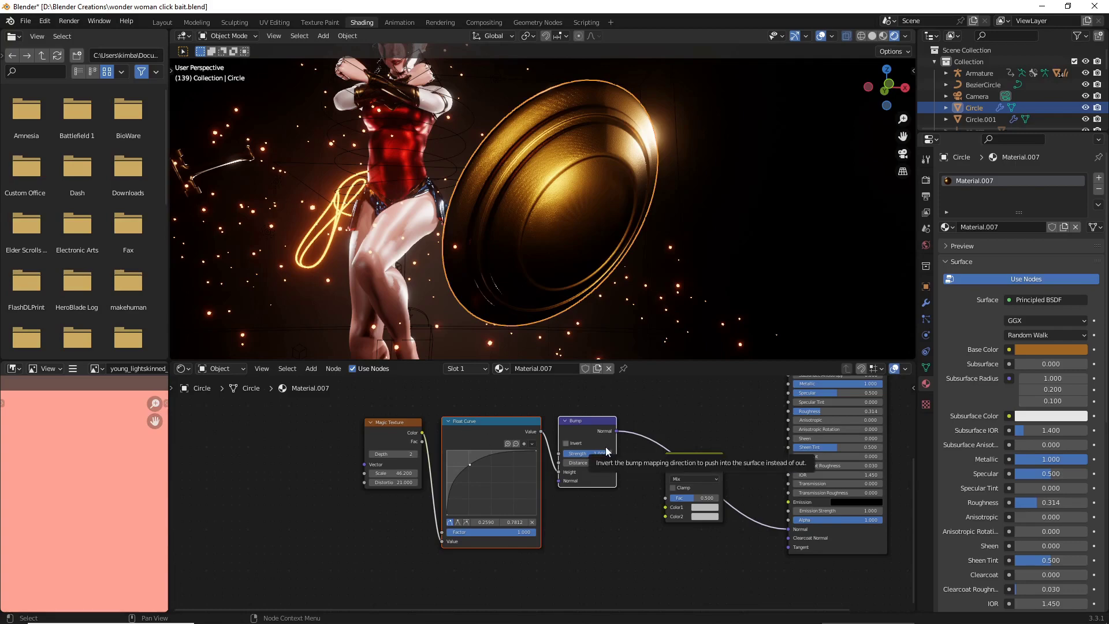
key(shift+d)
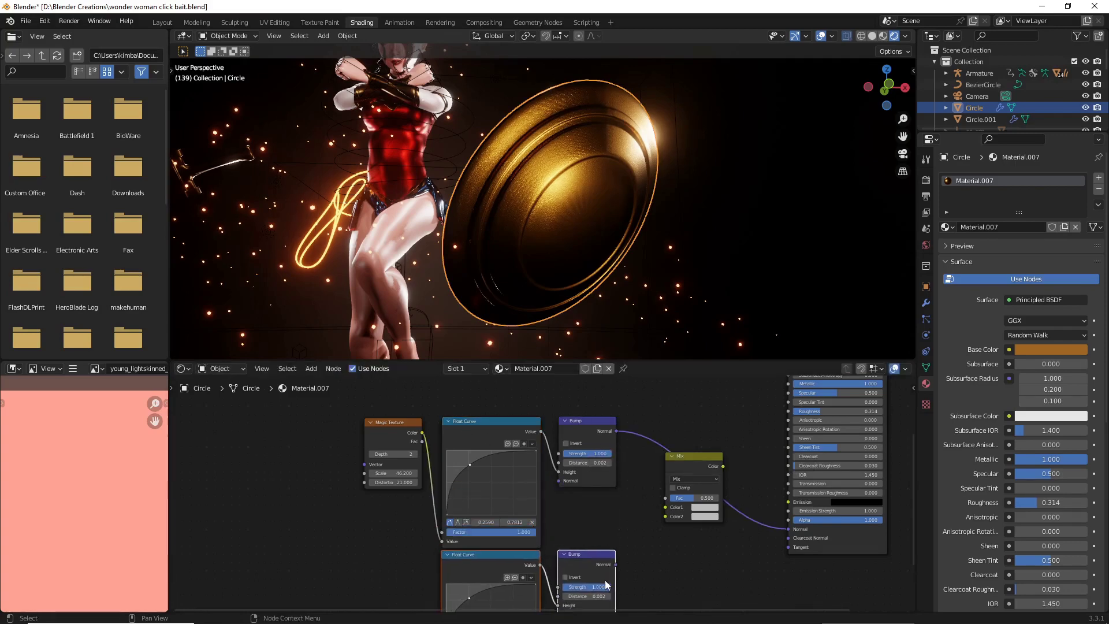
click(622, 486)
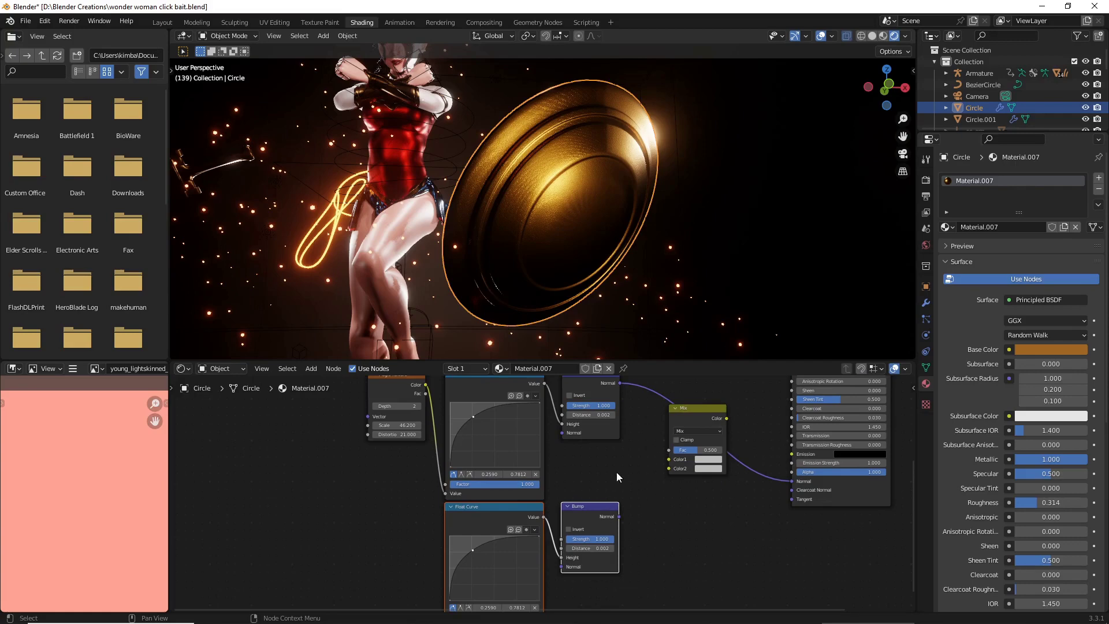
Insert the Mix node into the link between Bump and Principled BSDF and set its blending mode to Add.
drag(689, 411, 706, 409)
click(711, 424)
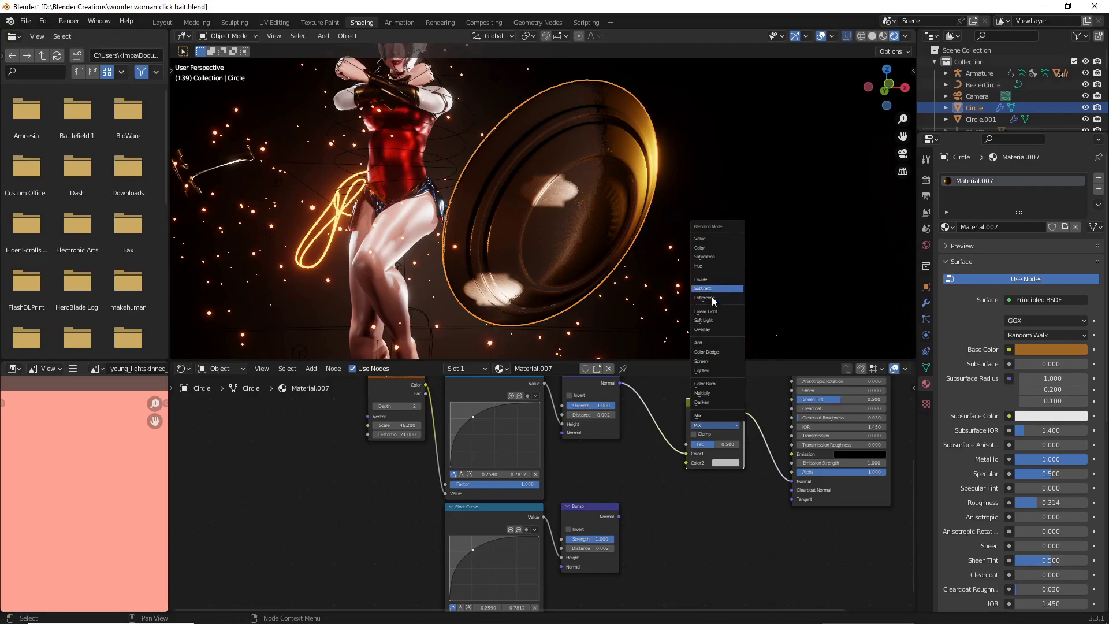
click(707, 343)
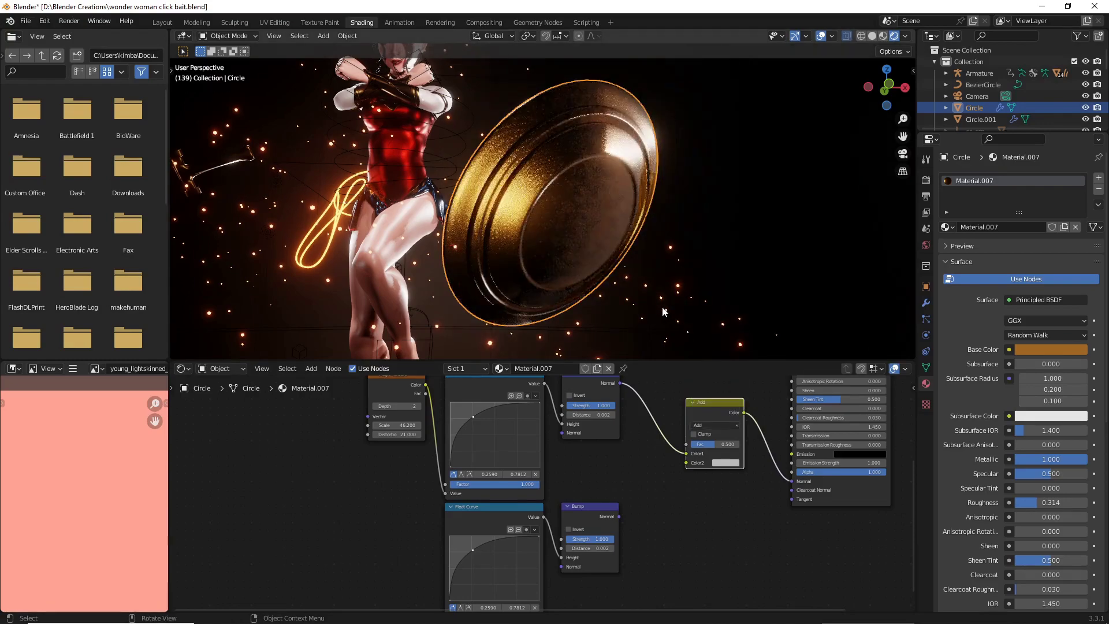
scroll(626, 286, up, 5)
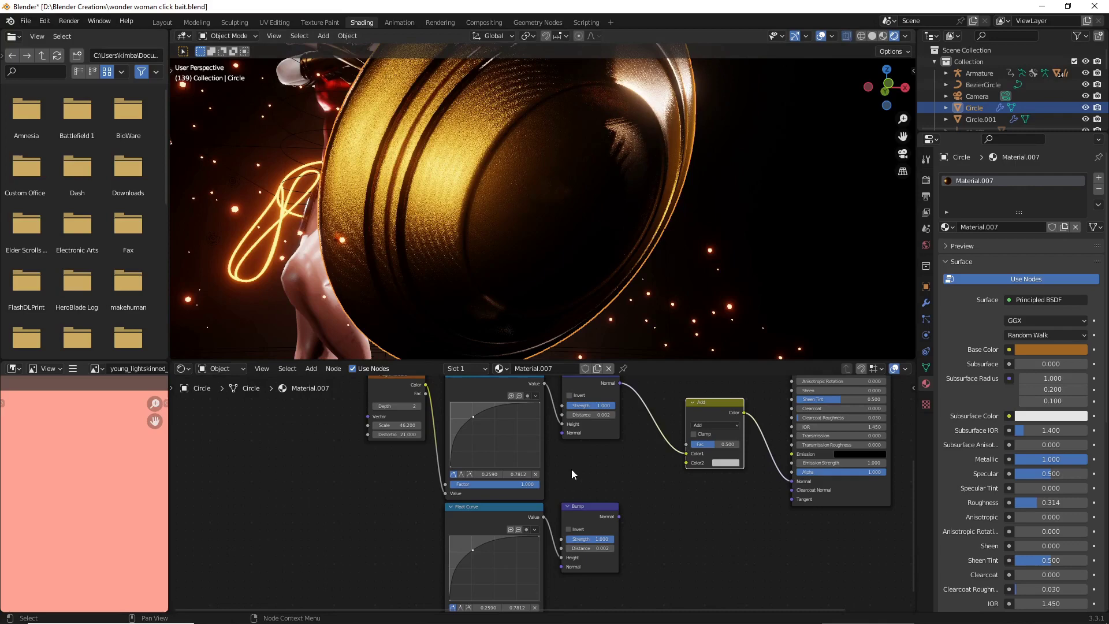
Add a Noise Texture node and place it ahead of the duplicated Float Curve.
middle_drag(432, 533, 403, 513)
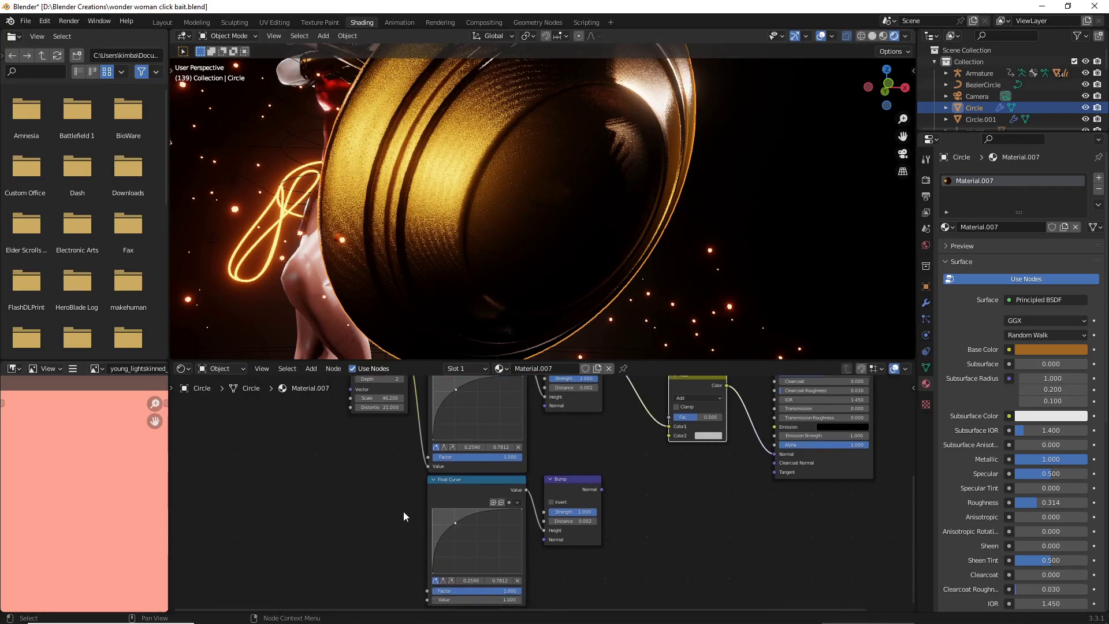
key(shift+a)
click(326, 491)
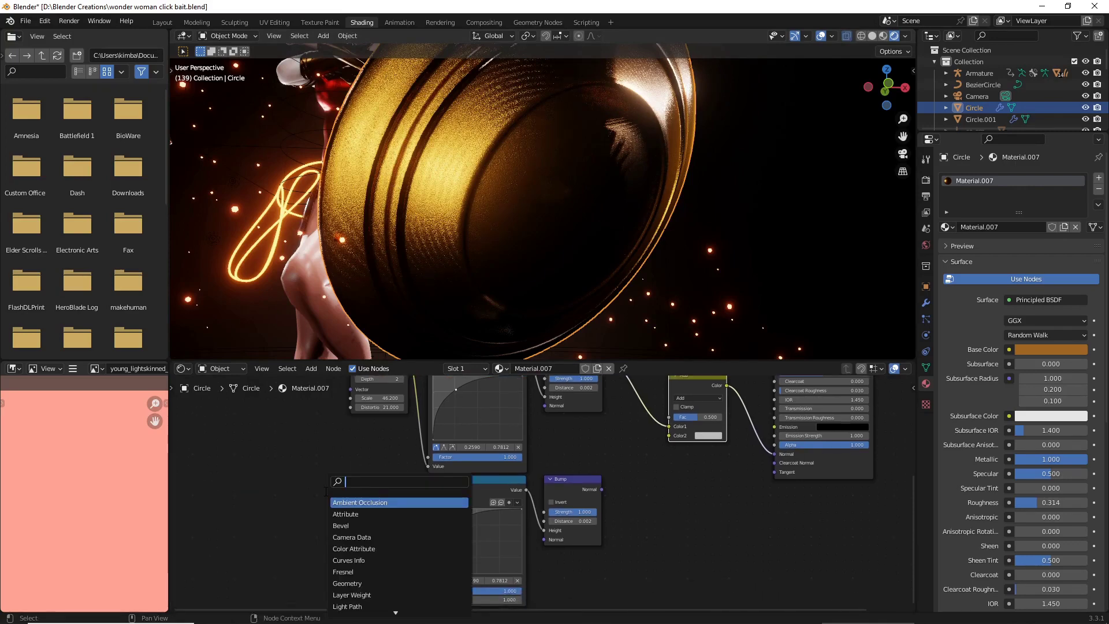
text(noise)
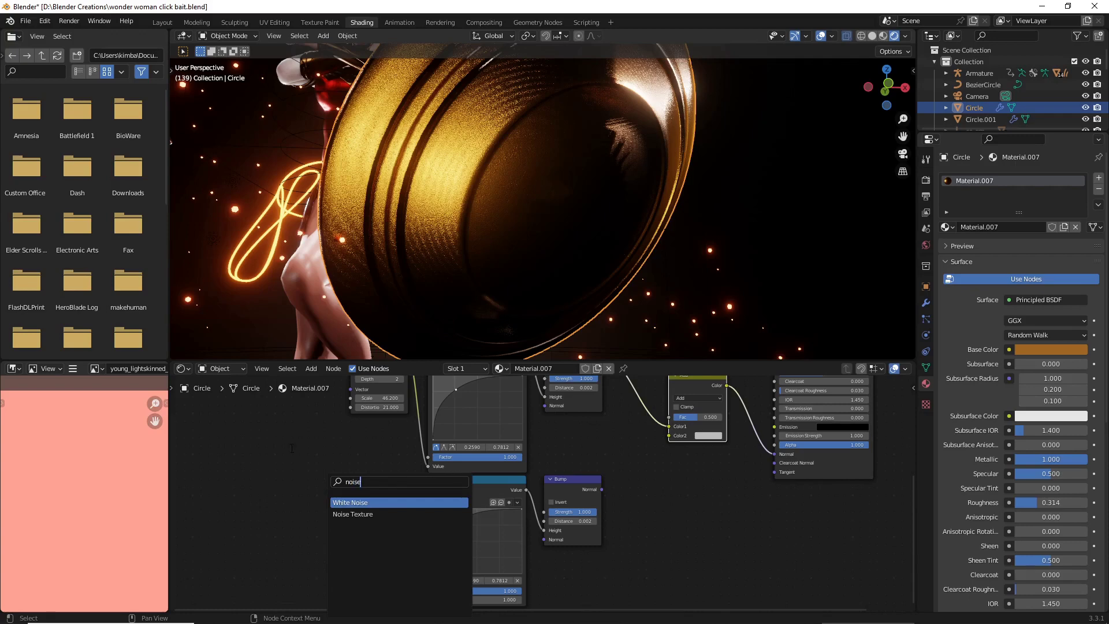
click(358, 513)
click(364, 463)
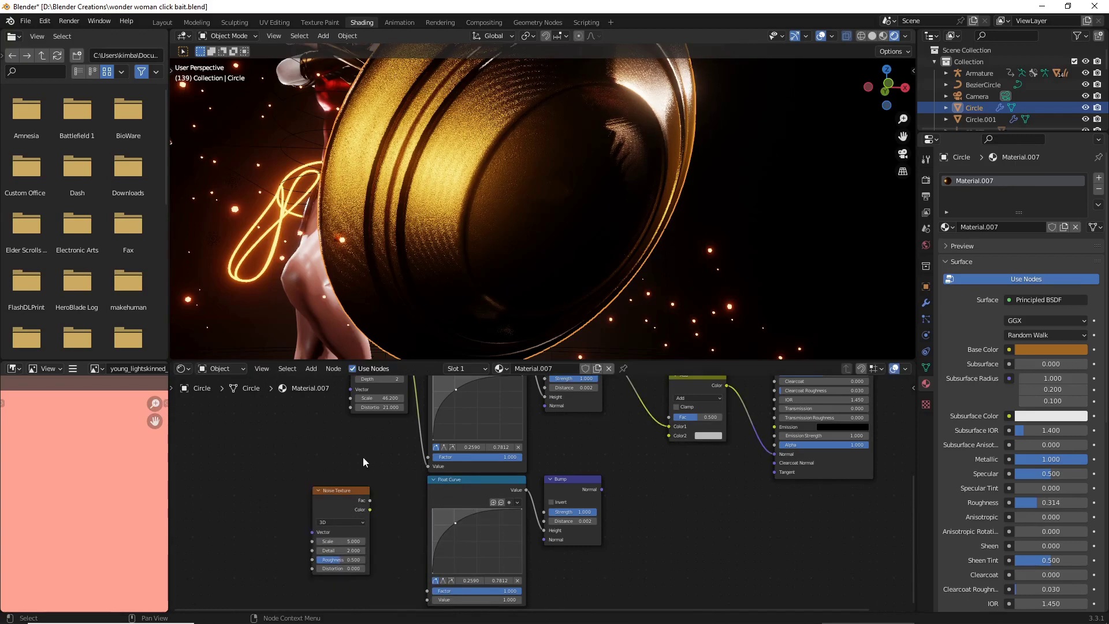
Connect the Noise Texture's Color output to the Value input of the duplicated Float Curve.
scroll(364, 462, up, 3)
drag(365, 470, 437, 585)
middle_drag(680, 511, 617, 528)
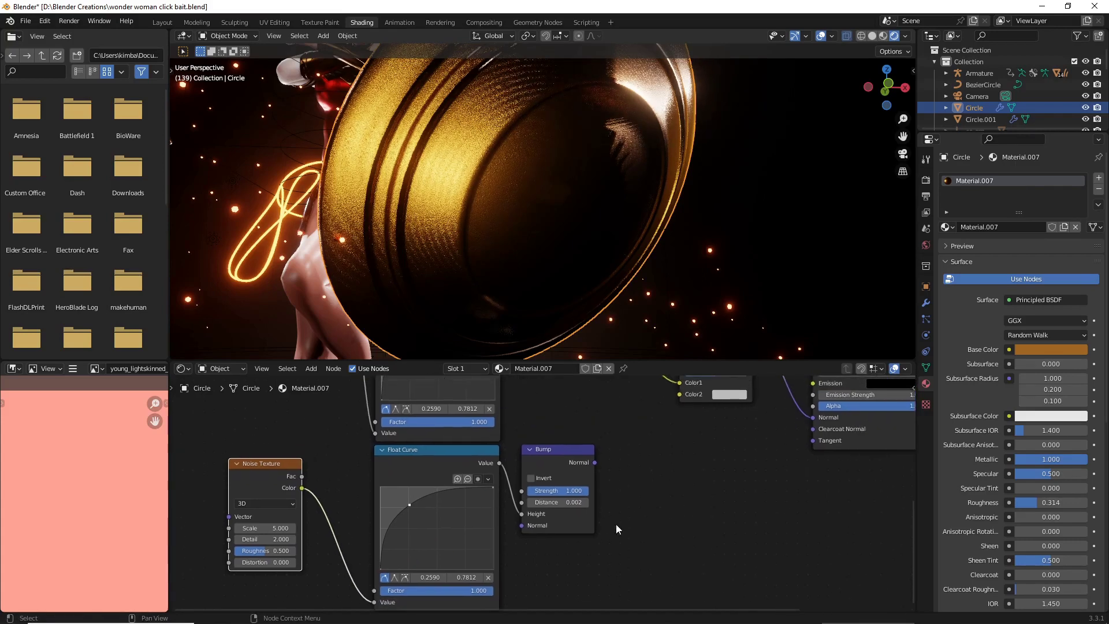
Connect the duplicated Bump node's Normal output to the Mix node's Color2 input and set that Bump's distance to 0.402.
middle_drag(531, 511, 464, 554)
drag(529, 504, 614, 437)
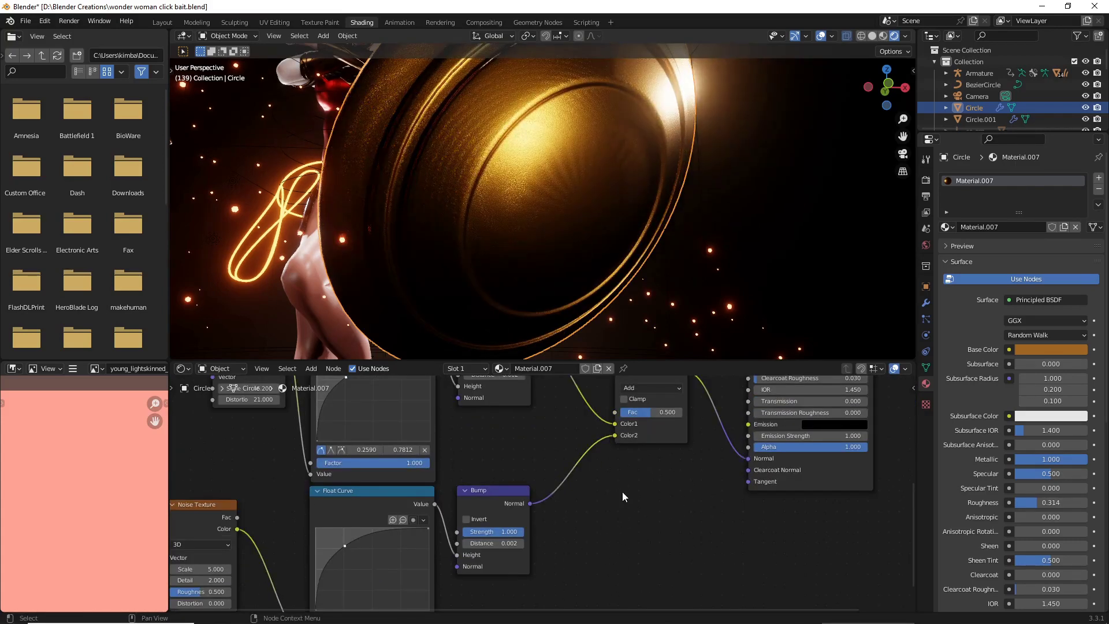
middle_drag(623, 495, 725, 482)
middle_drag(353, 508, 469, 436)
mouse_move(717, 462)
mouse_down()
mouse_move(777, 463)
mouse_move(739, 462)
mouse_up()
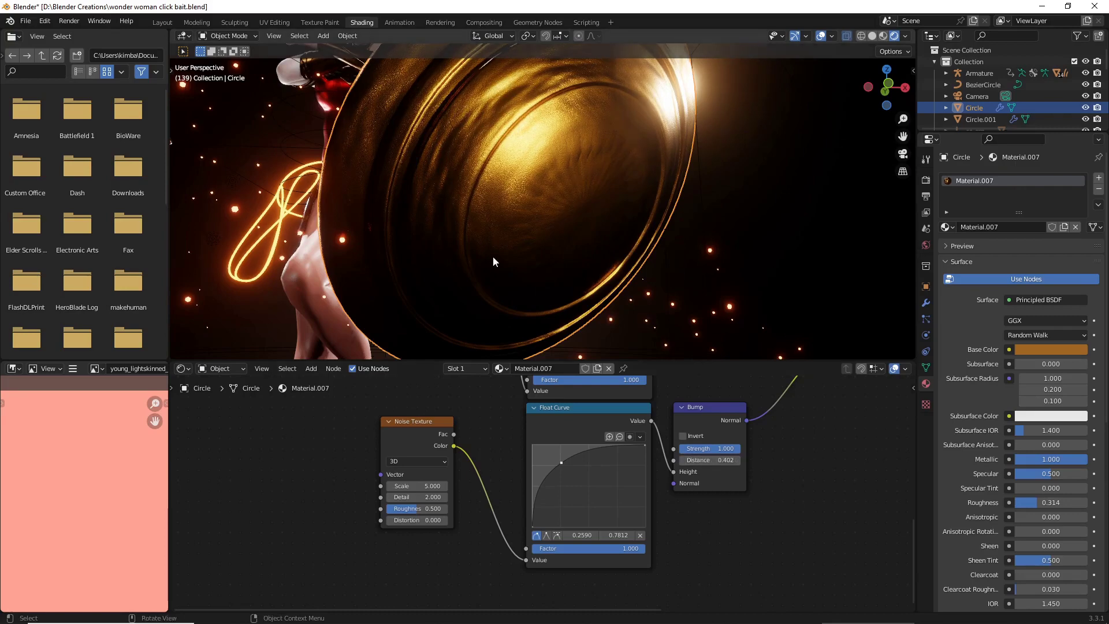
middle_drag(493, 255, 465, 205)
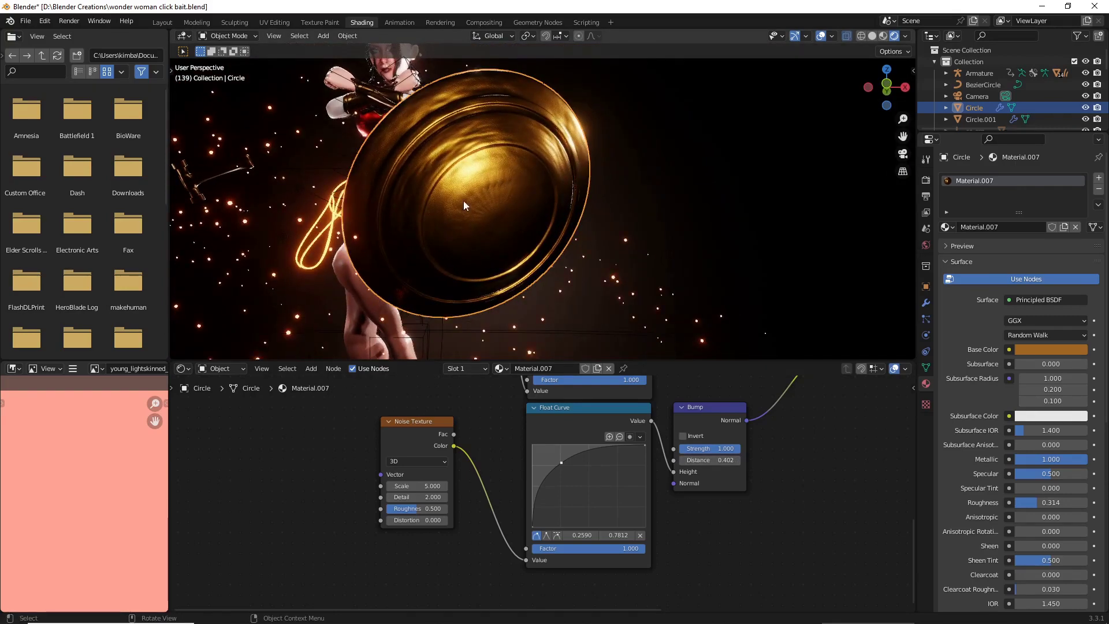
Set the Noise Texture's scale to 2.7 and its distortion to 0.9.
scroll(467, 474, up, 3)
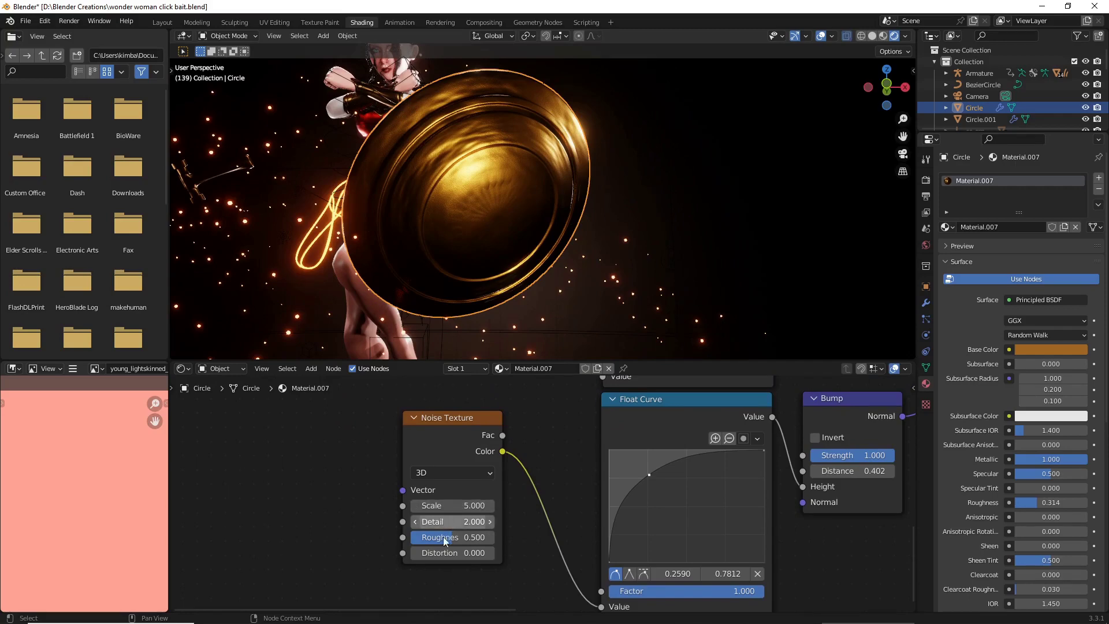
mouse_move(438, 553)
mouse_down()
mouse_move(422, 553)
mouse_move(442, 553)
mouse_up()
drag(449, 509, 412, 510)
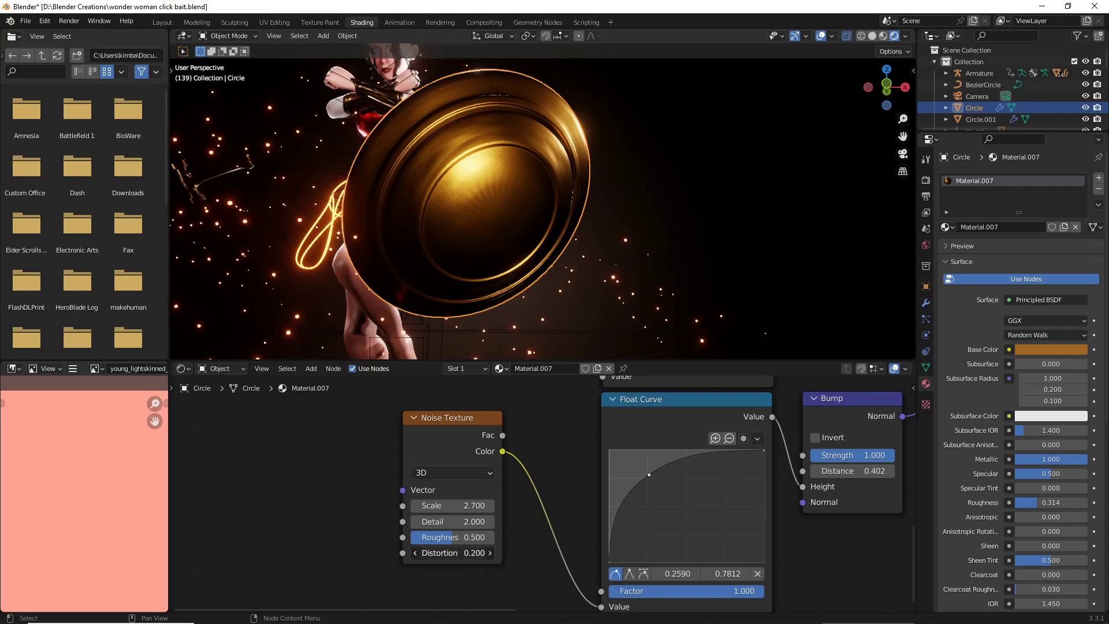
drag(452, 553, 469, 552)
Inspect the shield's bumpy surface up close and from a distance, with and without its selection outline.
scroll(522, 307, up, 3)
middle_drag(522, 307, 545, 320)
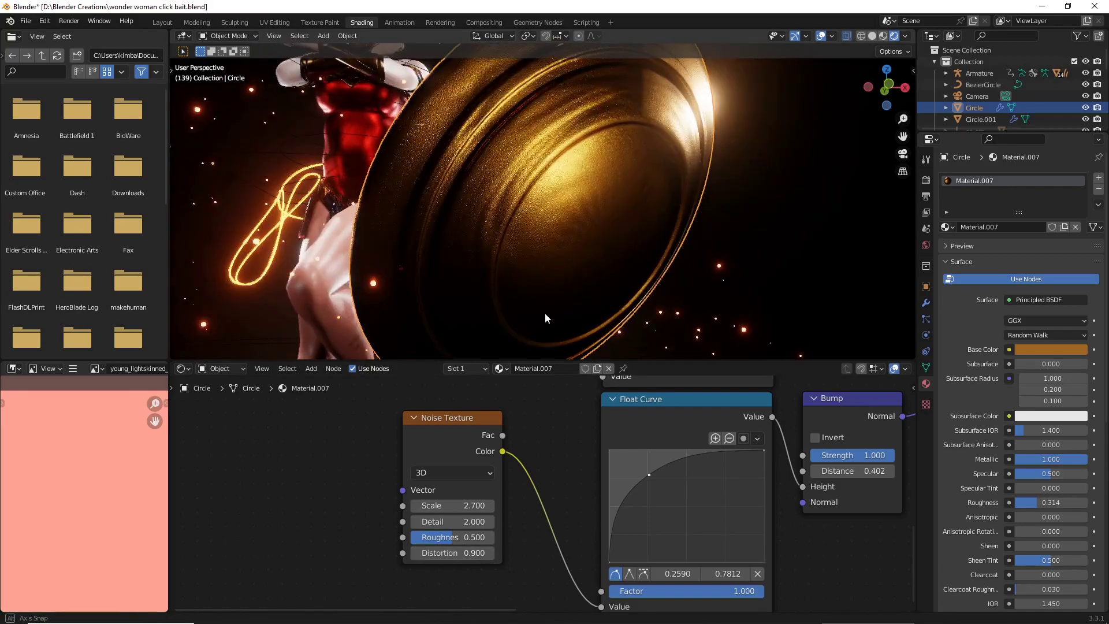
scroll(723, 293, down, 3)
click(721, 298)
middle_drag(645, 259, 629, 265)
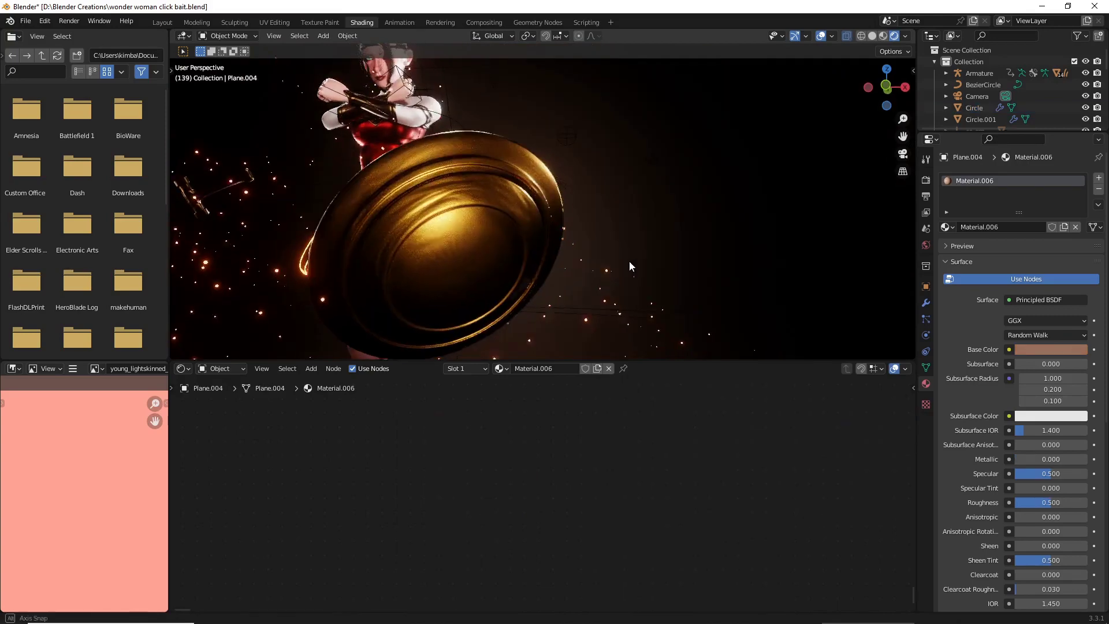
click(455, 245)
middle_drag(460, 224, 458, 198)
middle_drag(564, 167, 569, 277)
Set the Noise Texture's detail to 1.6 and its scale to 6.4.
mouse_move(445, 522)
mouse_down()
mouse_move(457, 522)
mouse_move(439, 521)
mouse_up()
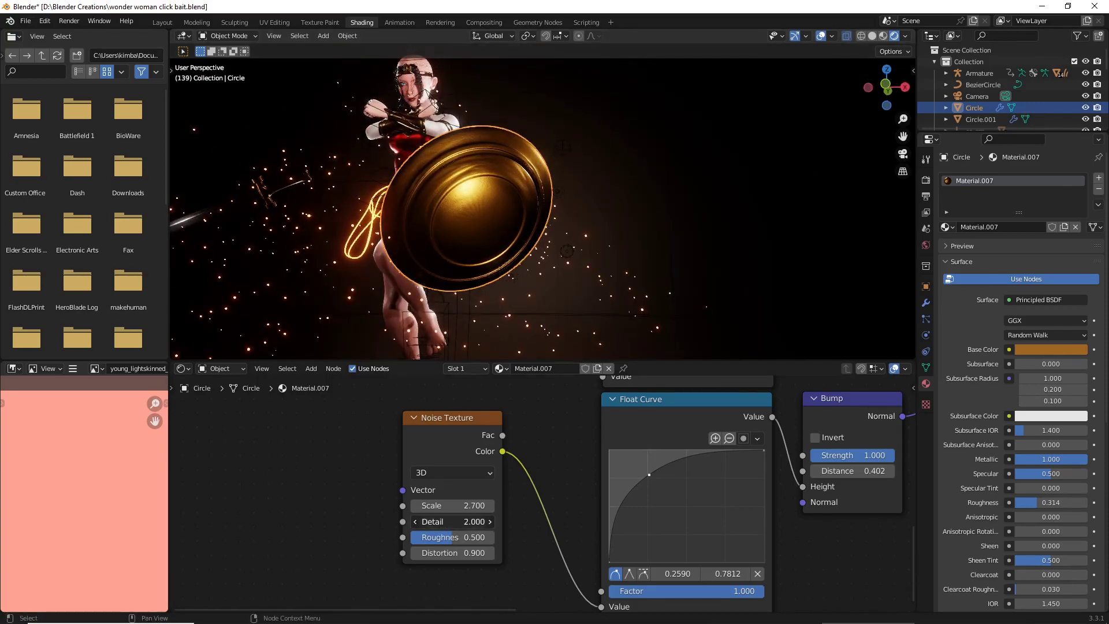
scroll(485, 282, up, 5)
middle_drag(485, 295, 483, 312)
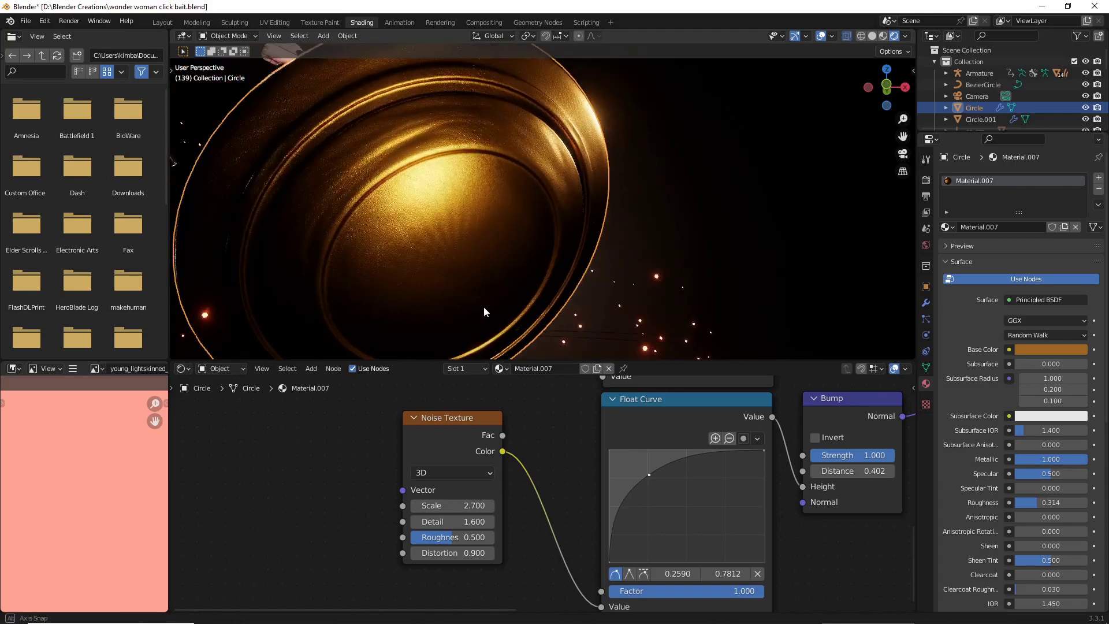
drag(442, 505, 475, 506)
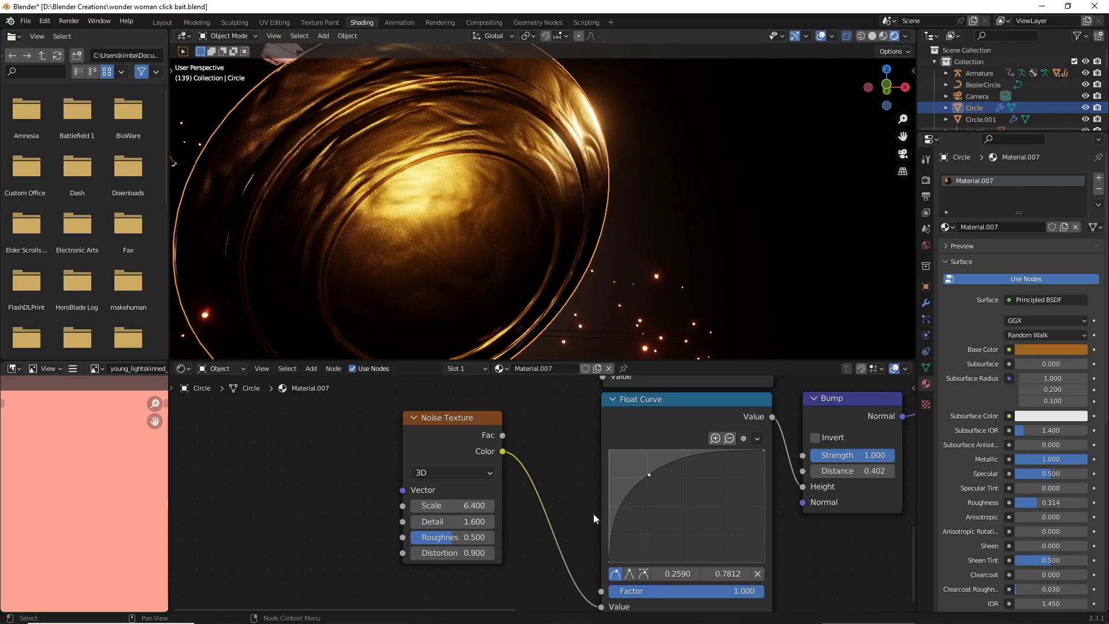
Reduce the distance of the Bump node fed by the Noise Texture to 0.102.
middle_drag(594, 519, 407, 527)
click(661, 480)
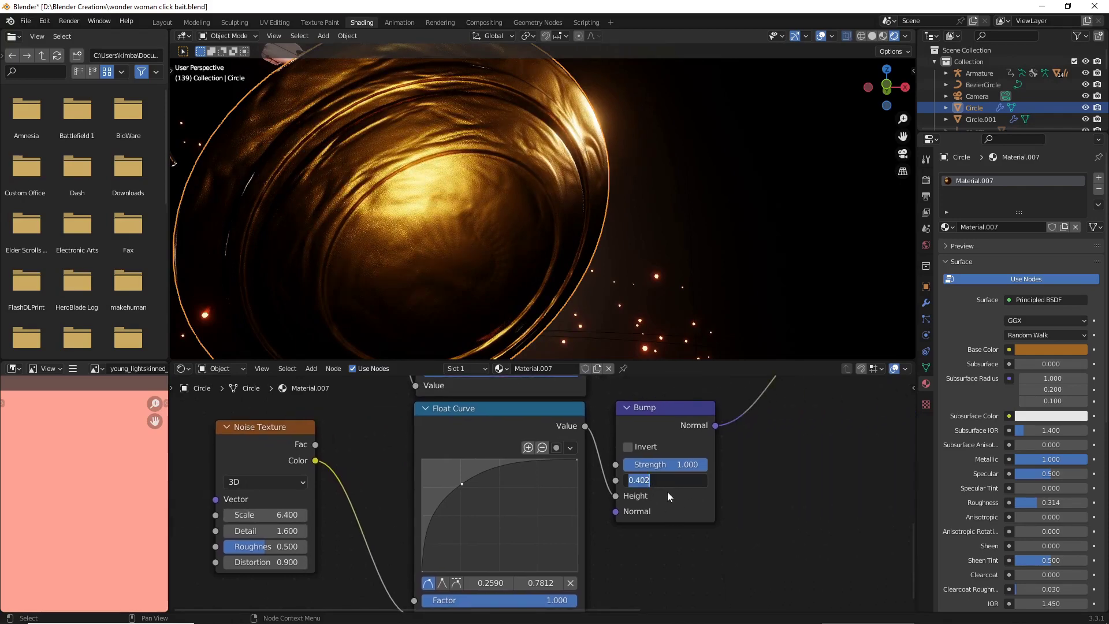
text(0.202)
key(Return)
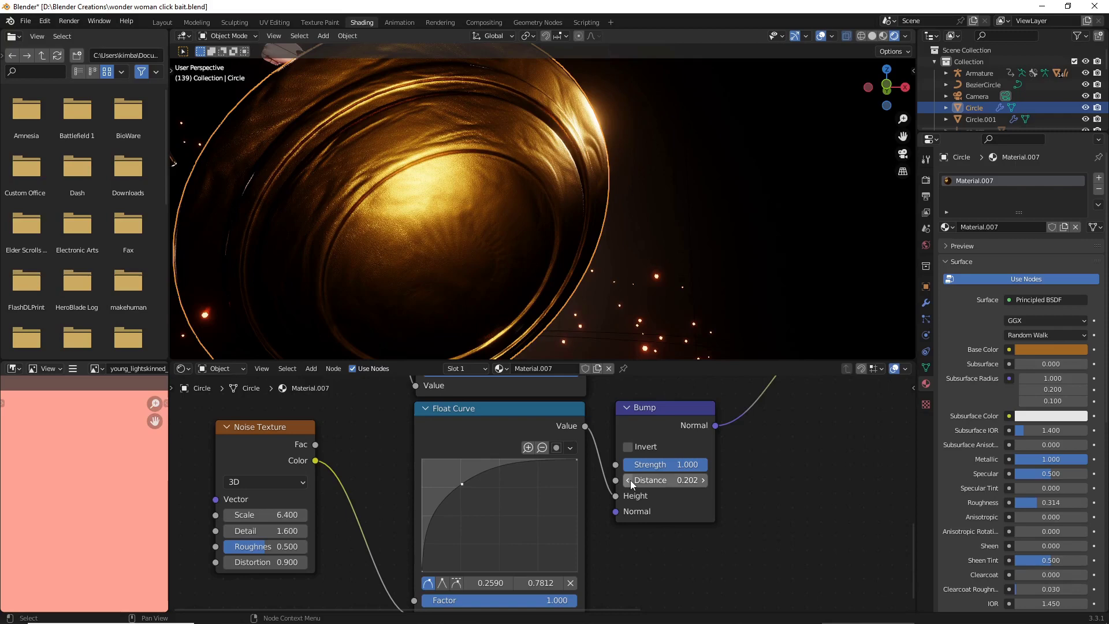
click(630, 481)
Deselect the shield and examine its gold finish beside the character from several angles and distances.
scroll(663, 250, down, 5)
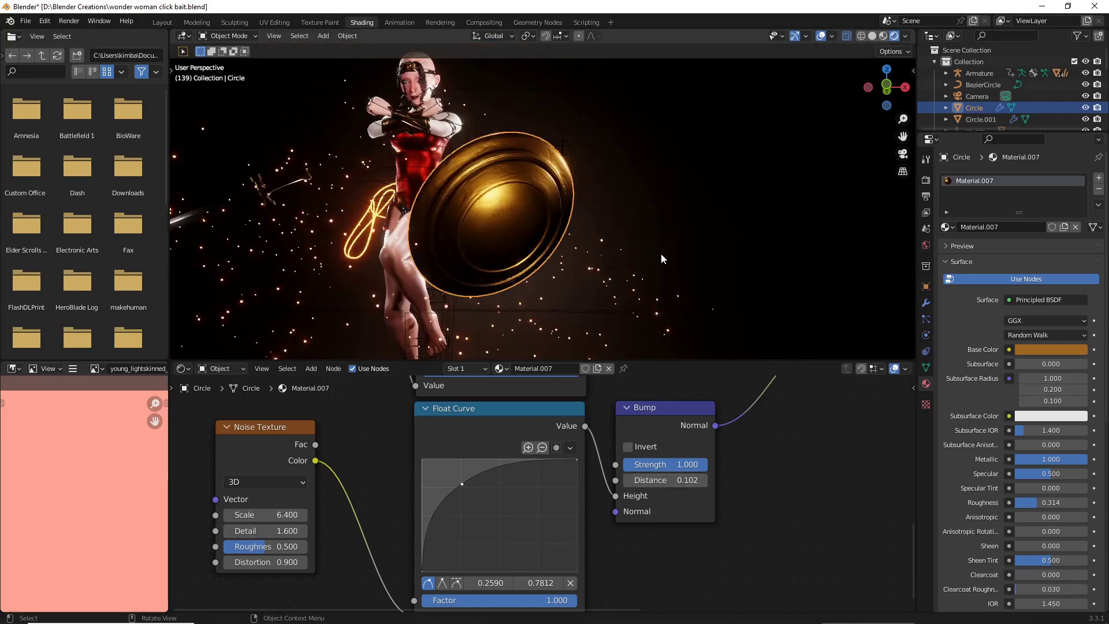
scroll(662, 260, up, 4)
click(662, 261)
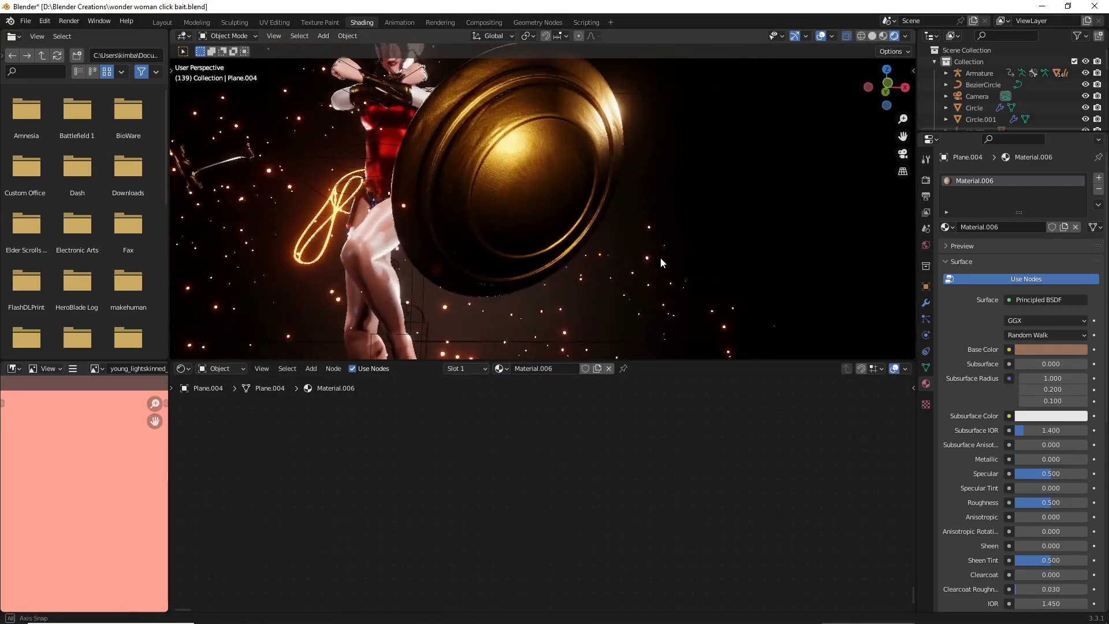
middle_drag(661, 258, 639, 272)
scroll(507, 241, down, 2)
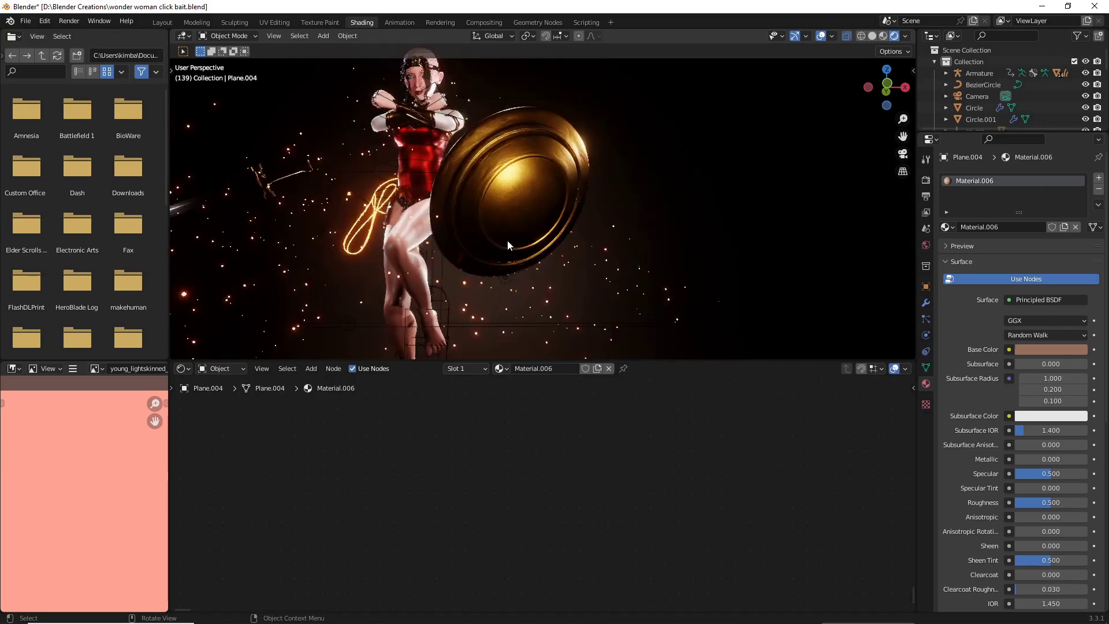
middle_drag(507, 241, 521, 279)
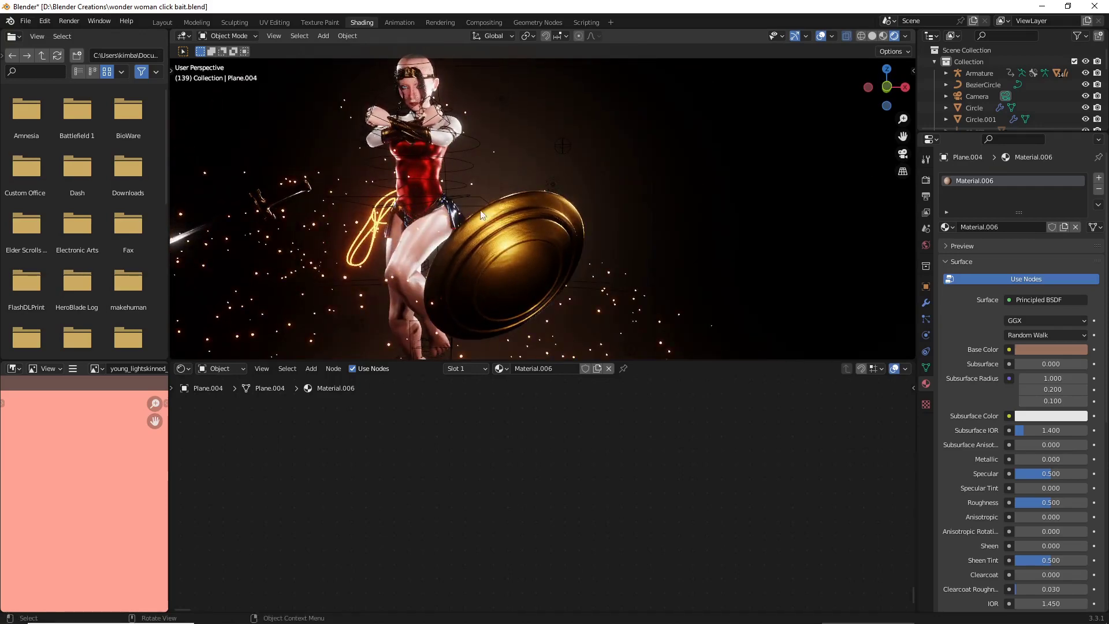
middle_drag(481, 210, 510, 250)
scroll(510, 250, up, 4)
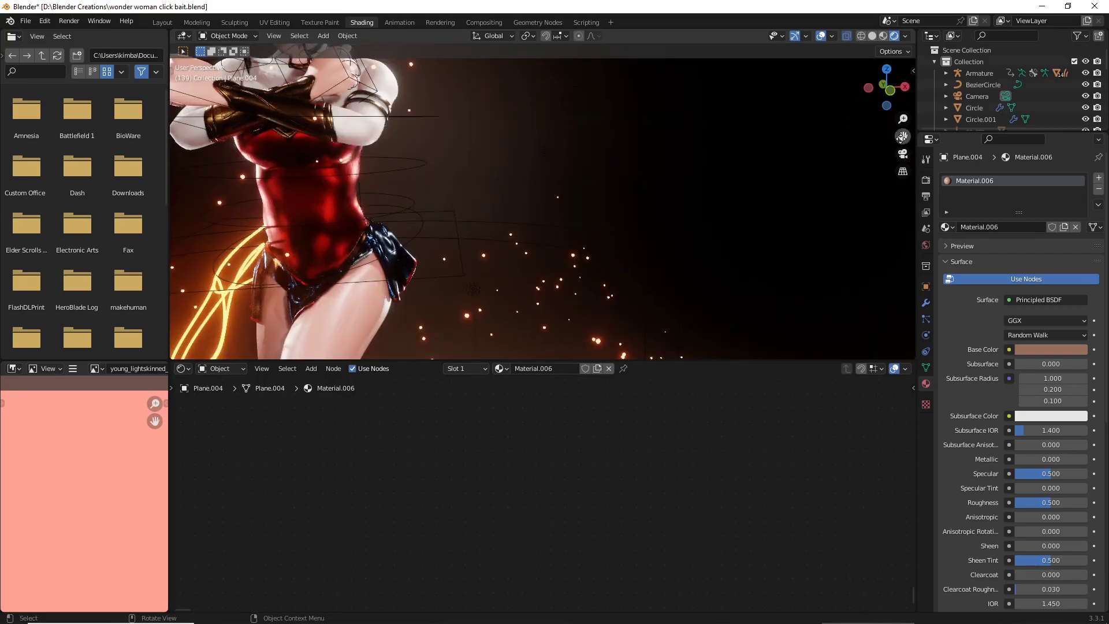
Select the character's red bodice and examine its material's surface texture up close.
drag(902, 137, 762, 189)
scroll(757, 194, up, 1)
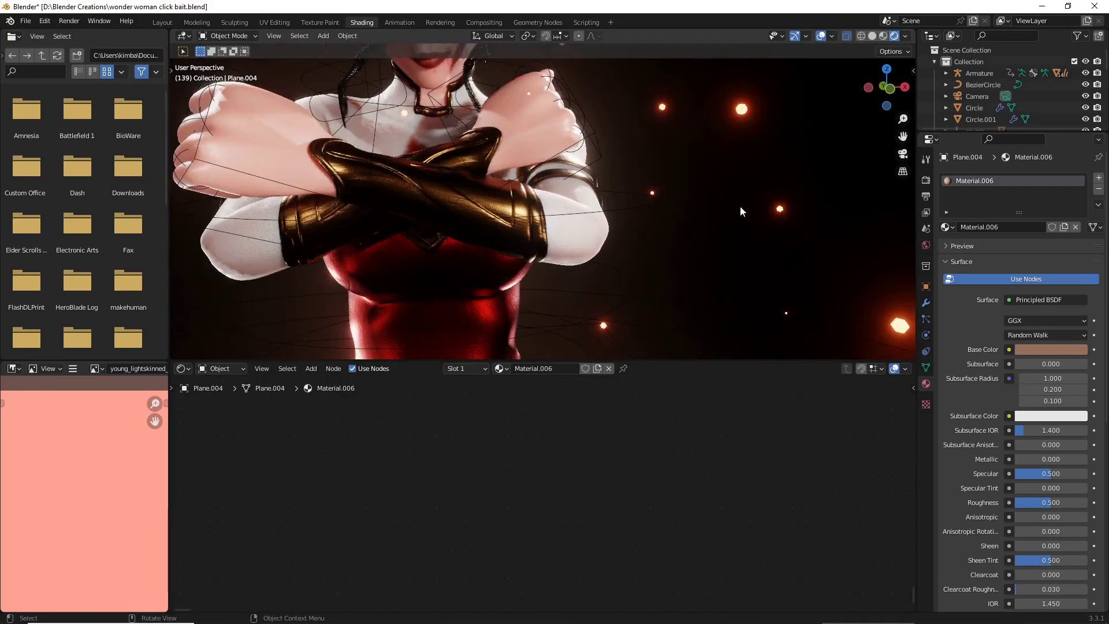
middle_drag(634, 245, 634, 219)
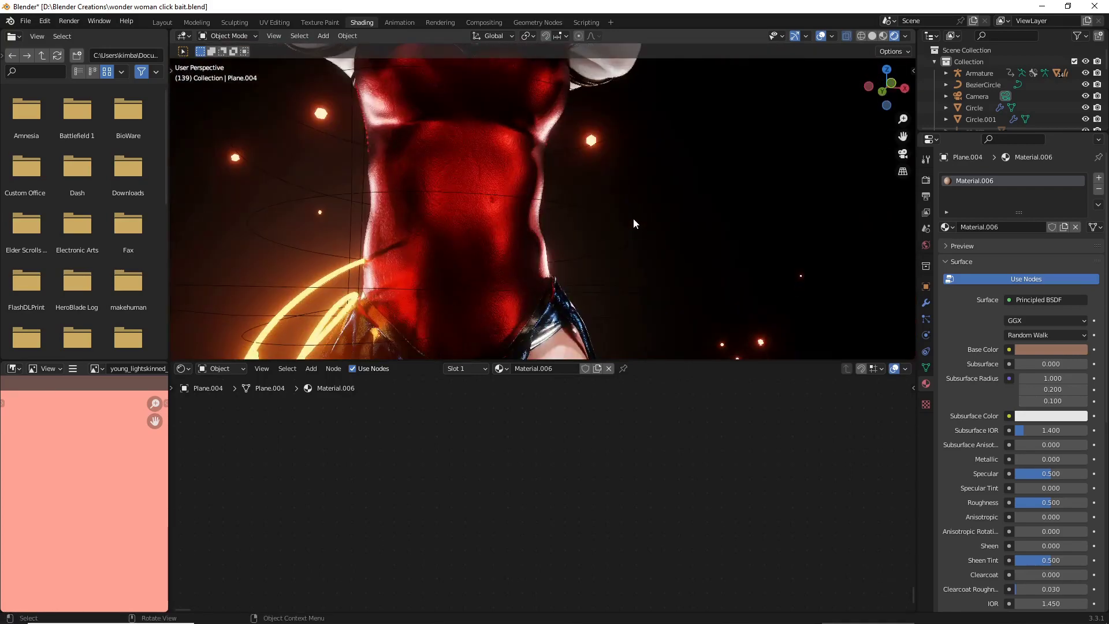
click(500, 239)
scroll(636, 456, down, 3)
middle_drag(637, 456, 514, 505)
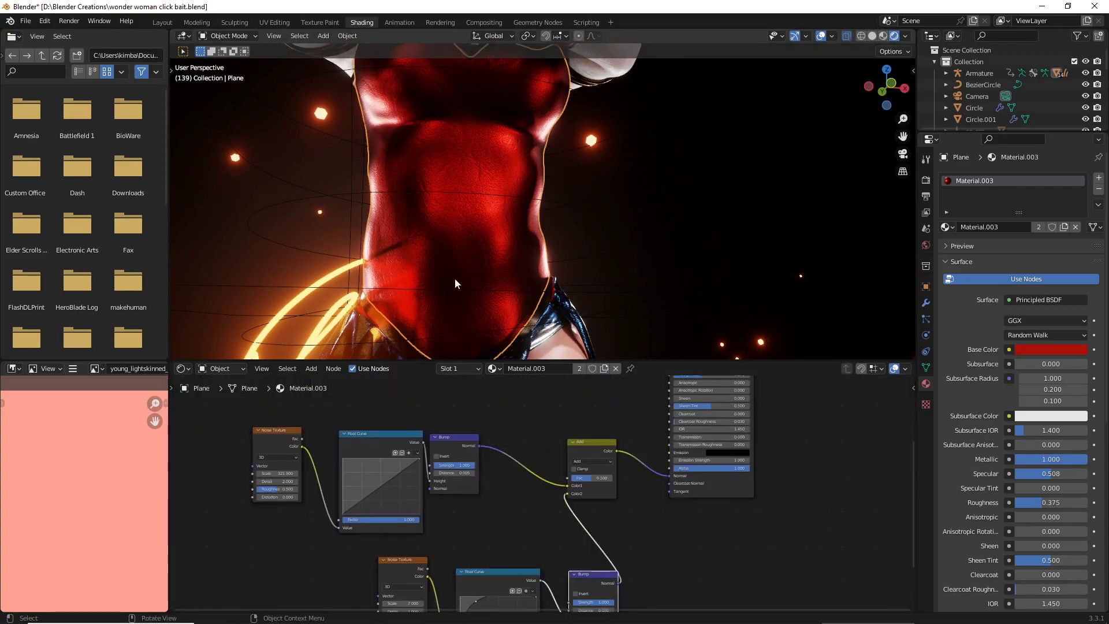
scroll(455, 279, up, 5)
middle_drag(460, 281, 466, 280)
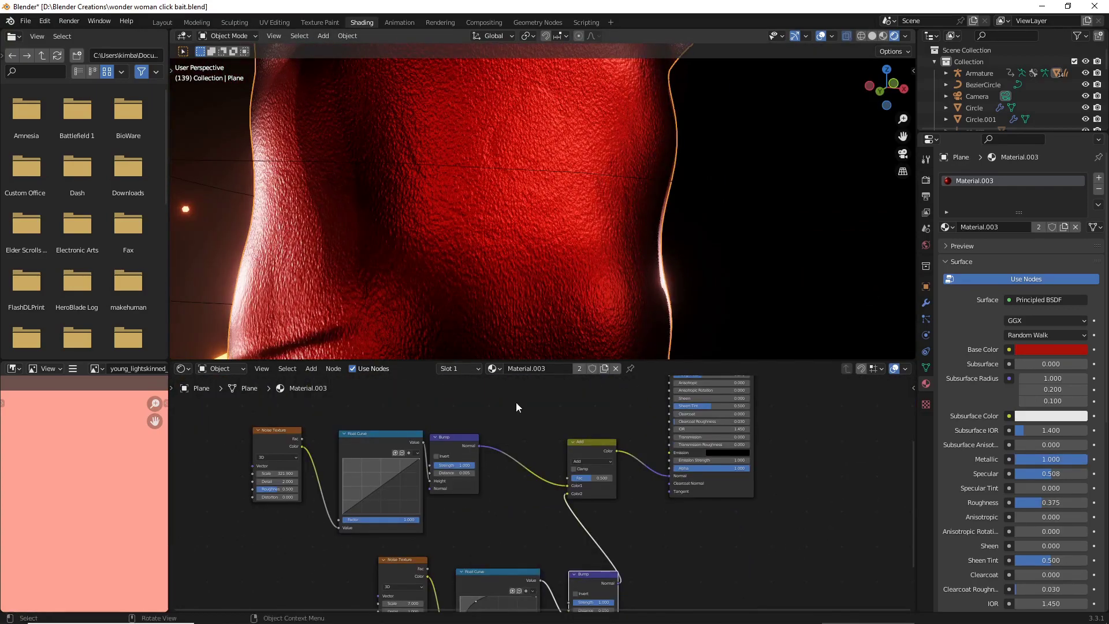
scroll(467, 247, down, 6)
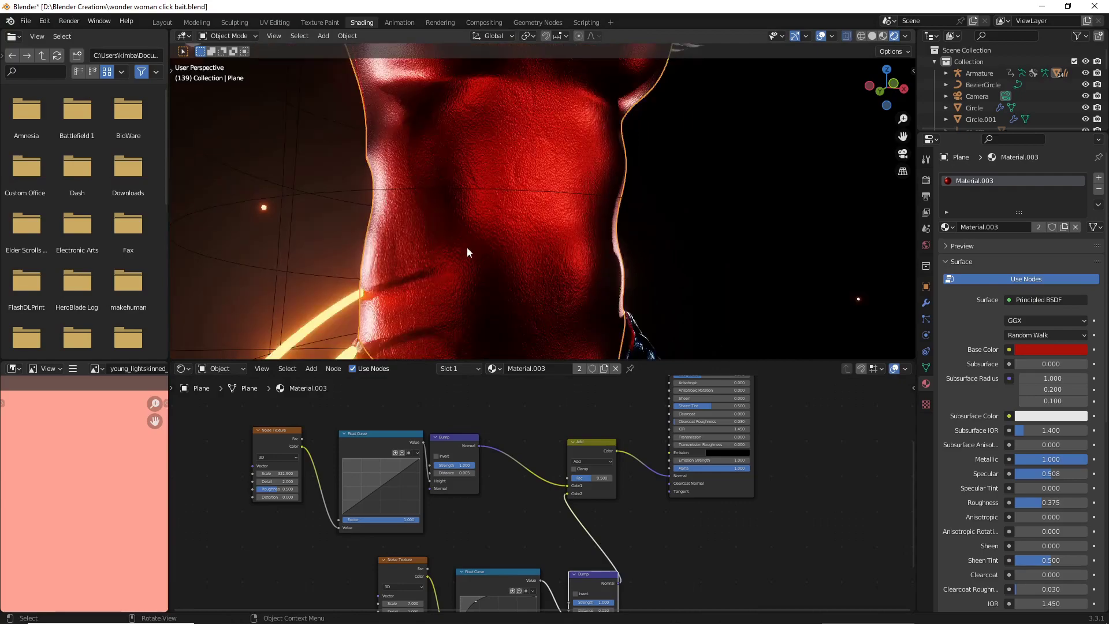
middle_drag(511, 245, 481, 220)
scroll(486, 247, down, 4)
scroll(481, 220, up, 8)
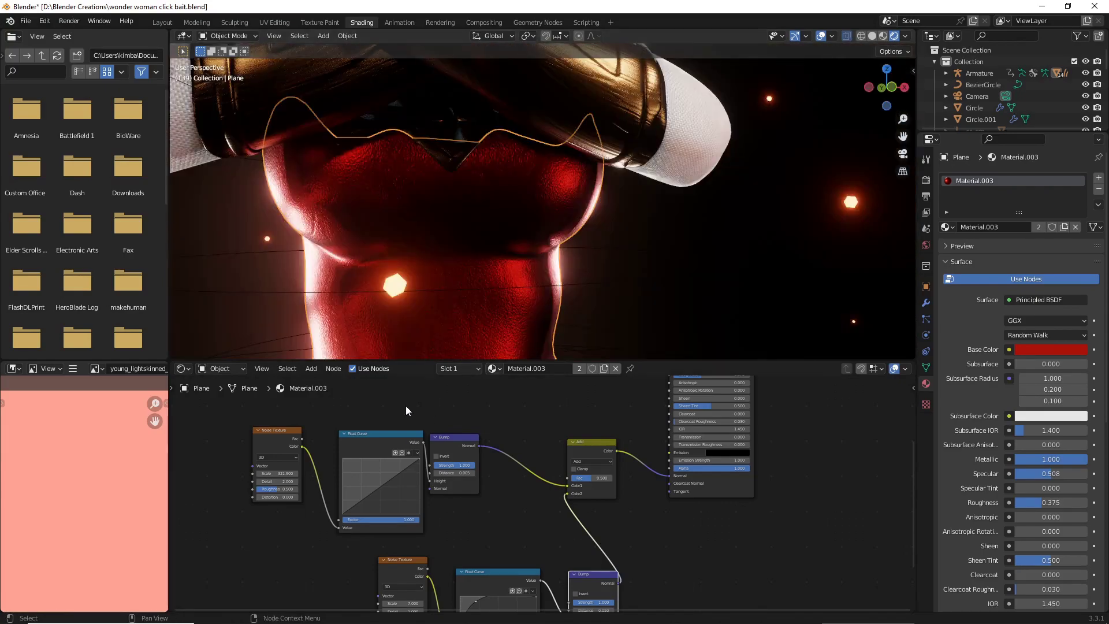
Review the bodice material's node setup, including both Noise Texture, Float Curve and Bump chains feeding the Add mix.
scroll(313, 498, up, 3)
middle_drag(332, 472, 349, 535)
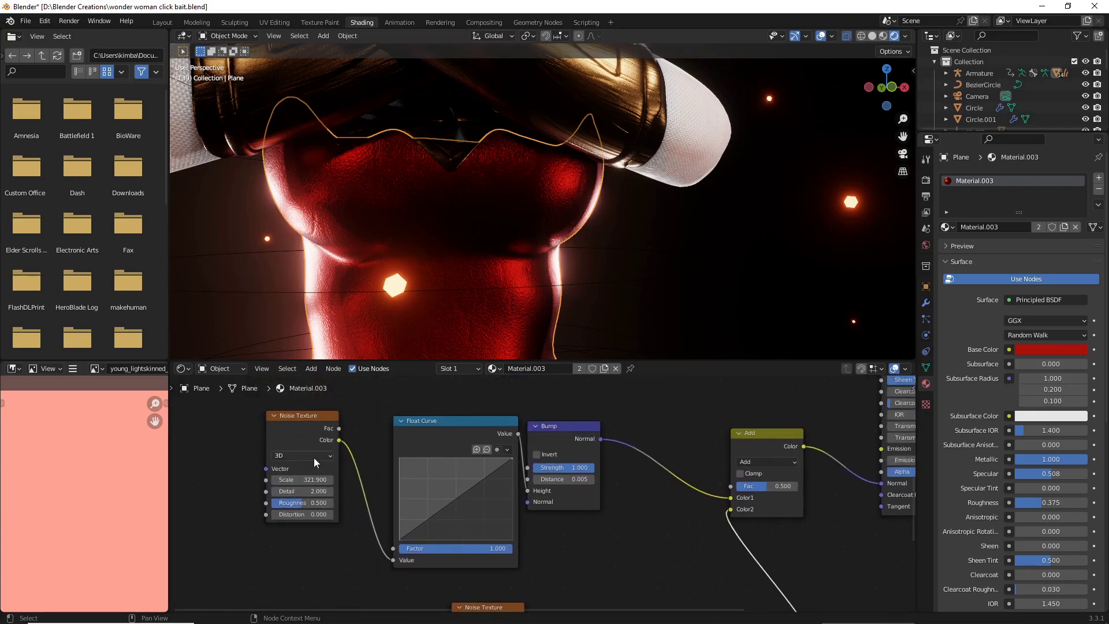
middle_drag(574, 480, 569, 466)
scroll(528, 504, down, 3)
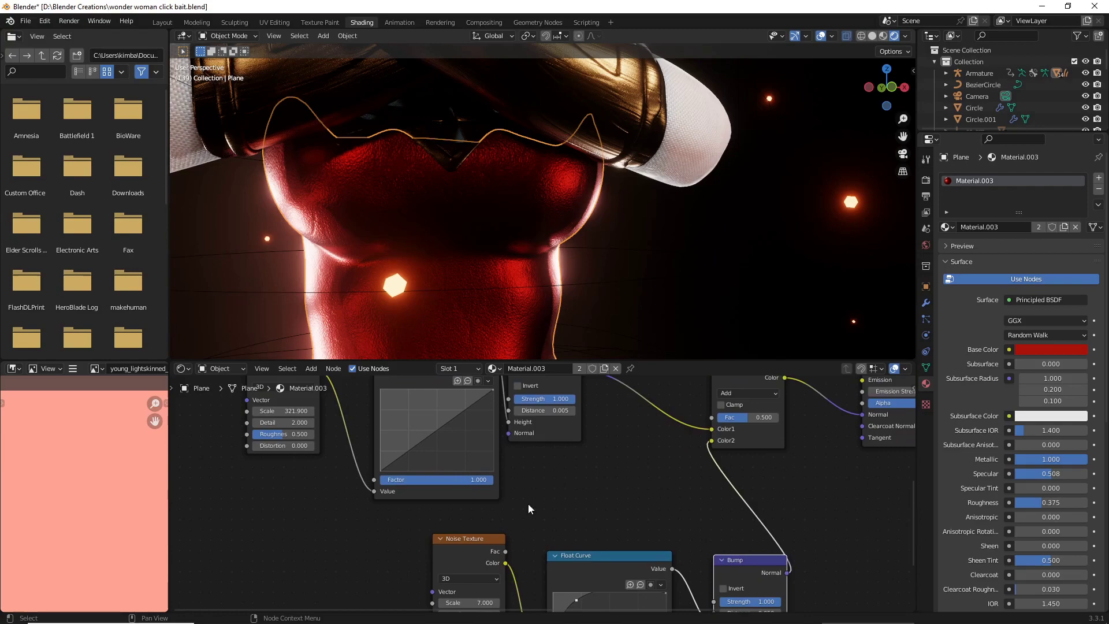
middle_drag(629, 501, 605, 504)
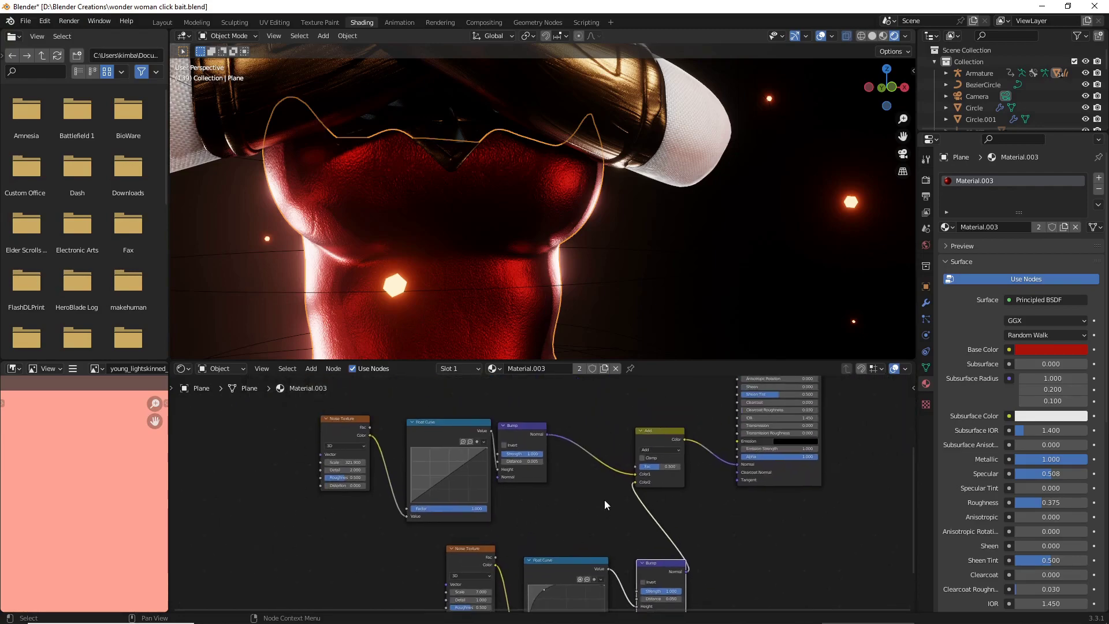
scroll(530, 274, down, 3)
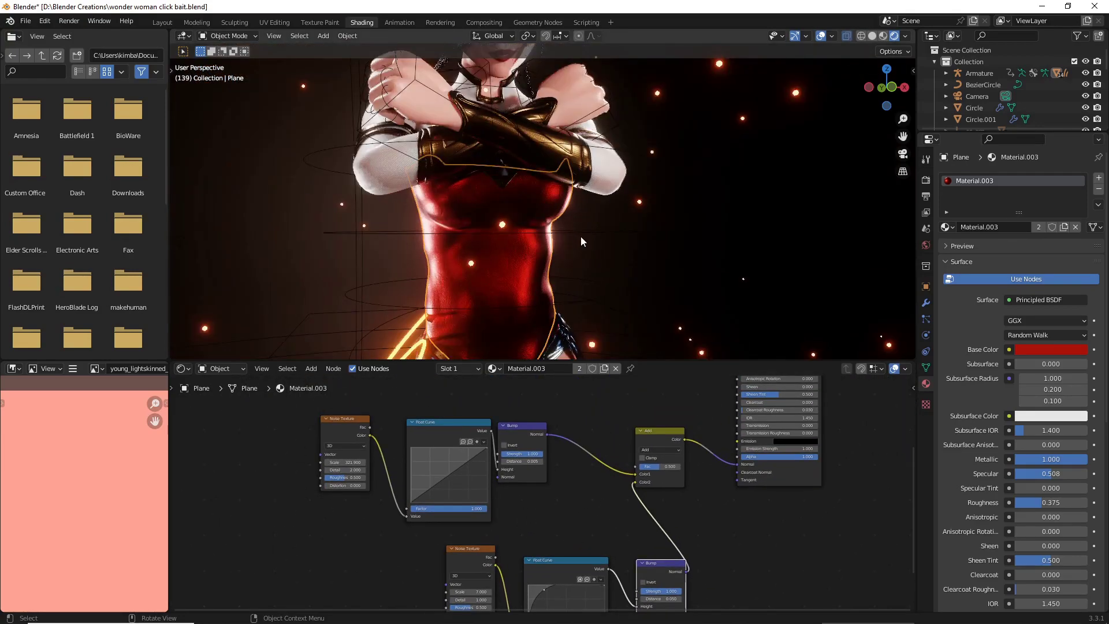
Select the character's body mesh and bring the whole figure into view in the Layout workspace.
click(623, 216)
click(620, 191)
middle_drag(621, 200, 568, 213)
scroll(613, 225, up, 1)
scroll(603, 218, up, 1)
scroll(602, 219, down, 2)
drag(905, 136, 919, 0)
scroll(539, 241, down, 5)
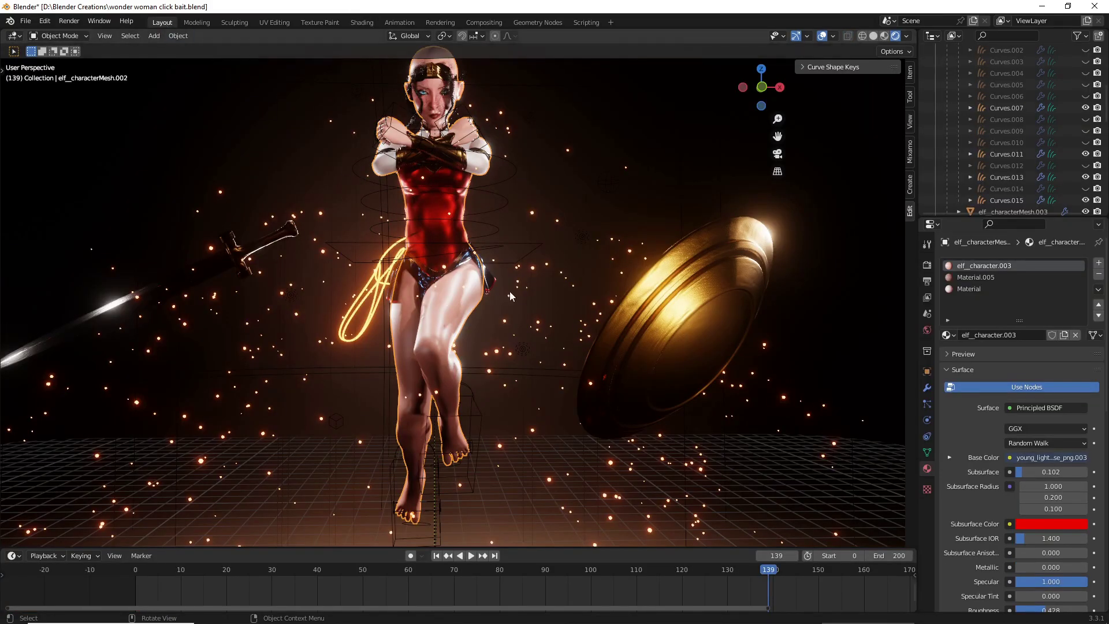
Select the body mesh's leg faces in Edit Mode with X-ray enabled and give them a new material in an additional slot.
key(Tab)
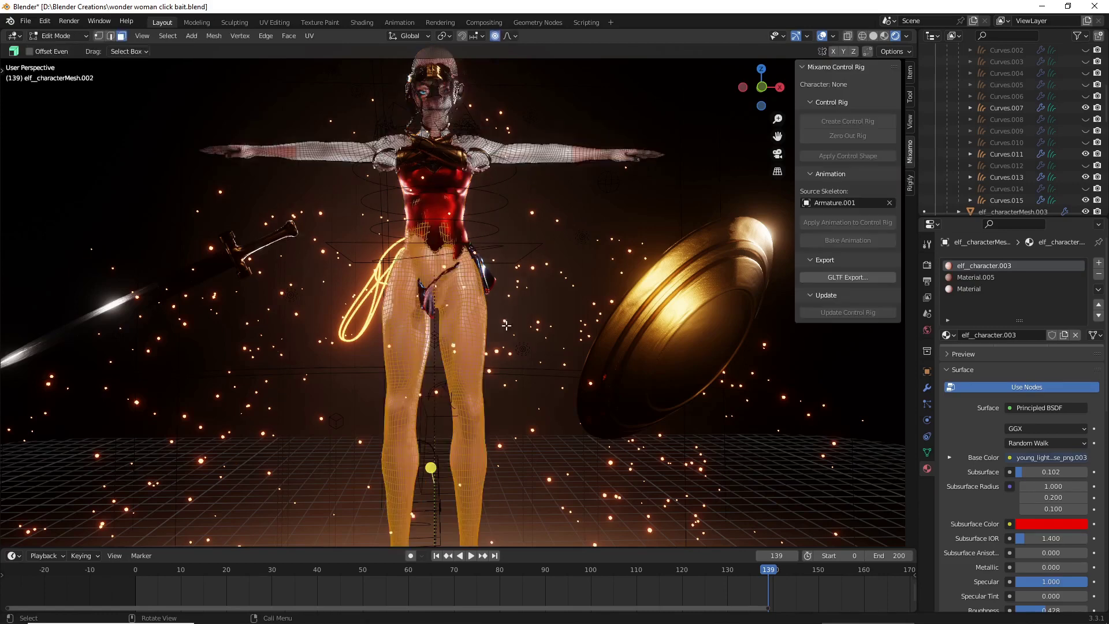
scroll(380, 476, down, 3)
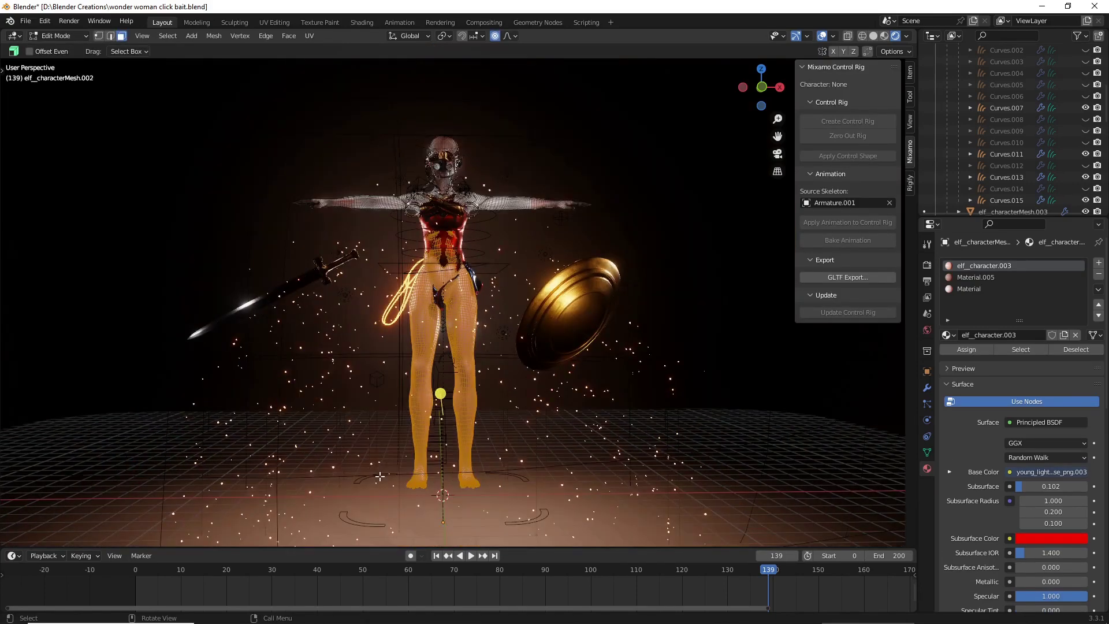
click(847, 36)
drag(351, 498, 524, 256)
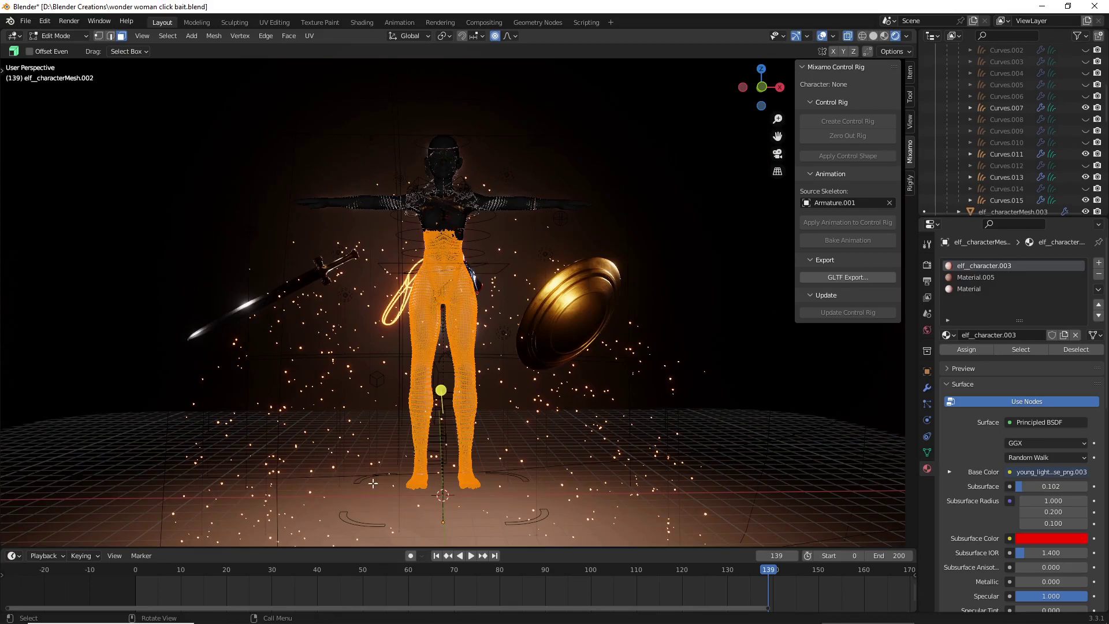
shift+drag(365, 488, 524, 394)
click(1099, 263)
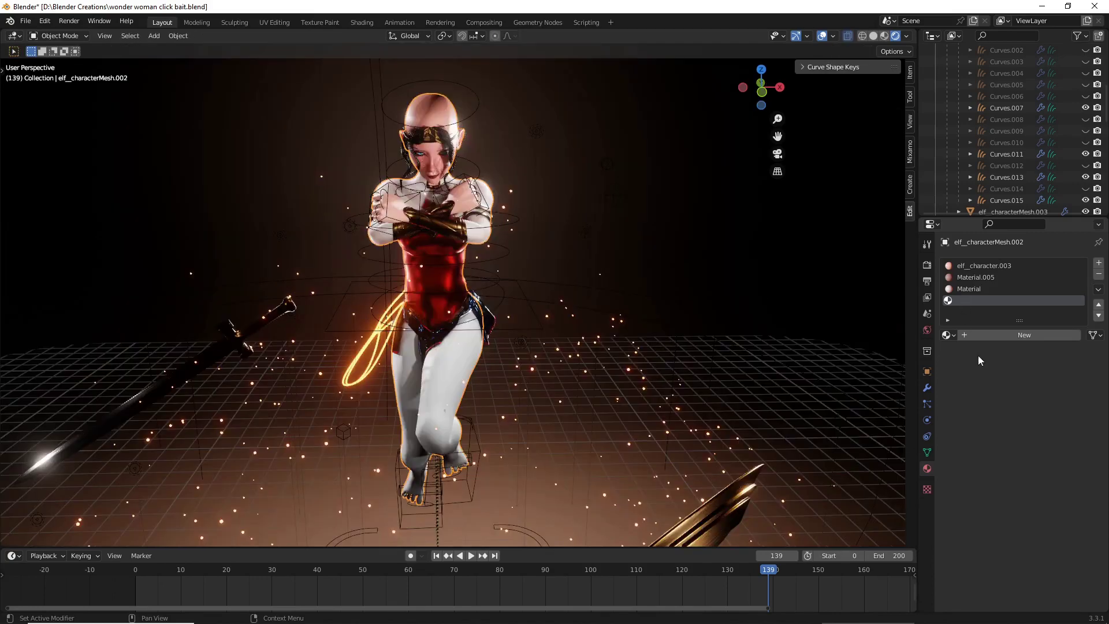
click(973, 336)
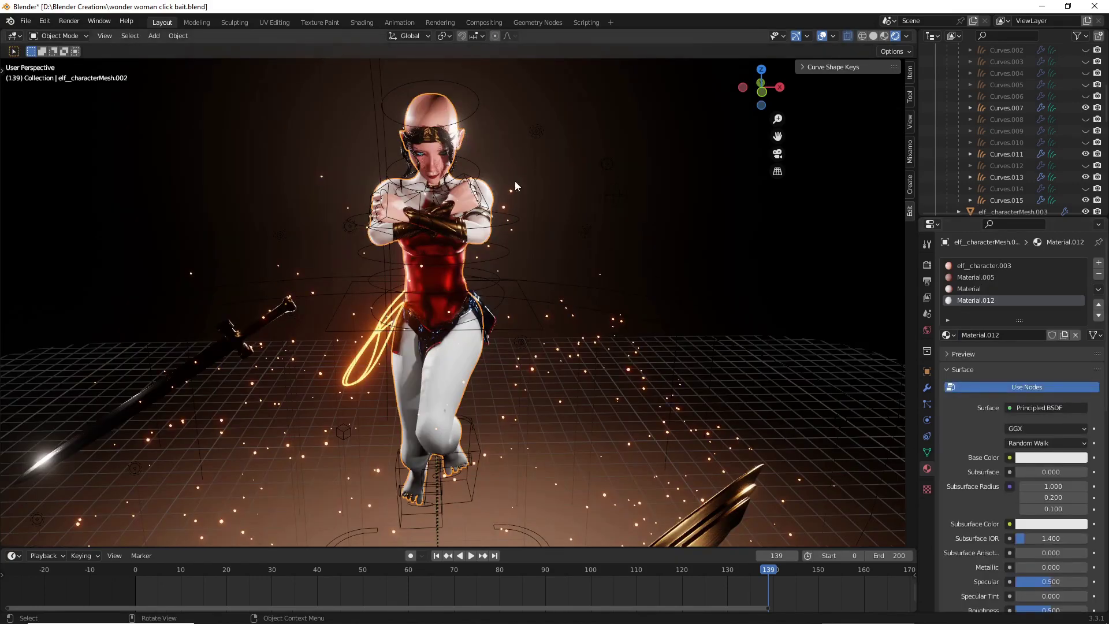
In the Shading workspace, load the Fabric061 4K image textures from Blender Tectures onto the leg material's Principled BSDF with Principled Texture Setup.
click(359, 23)
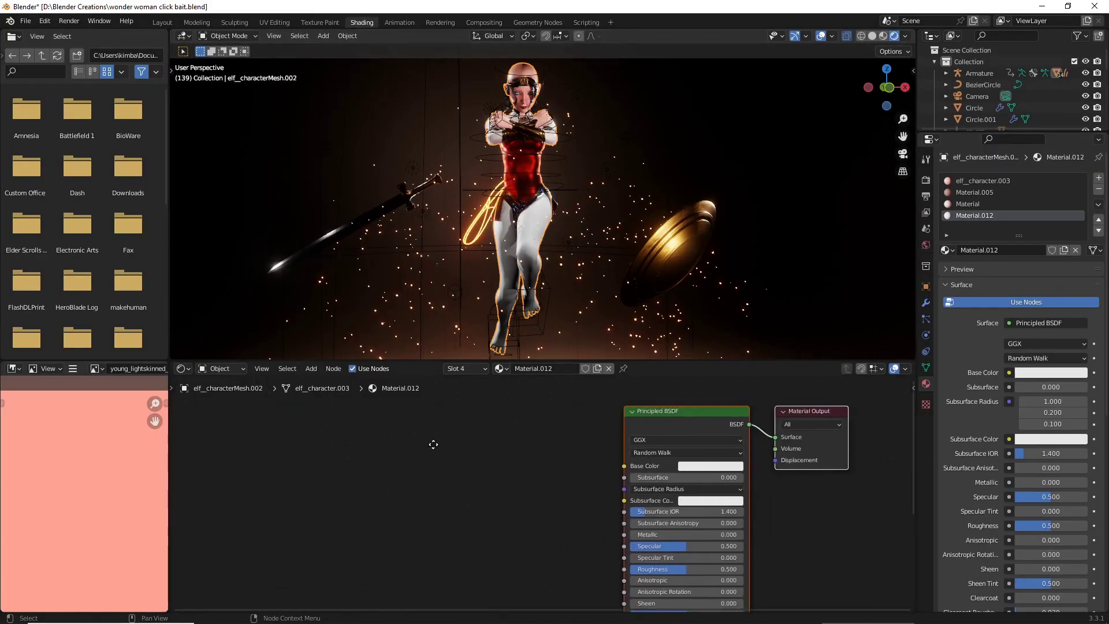
scroll(558, 437, down, 2)
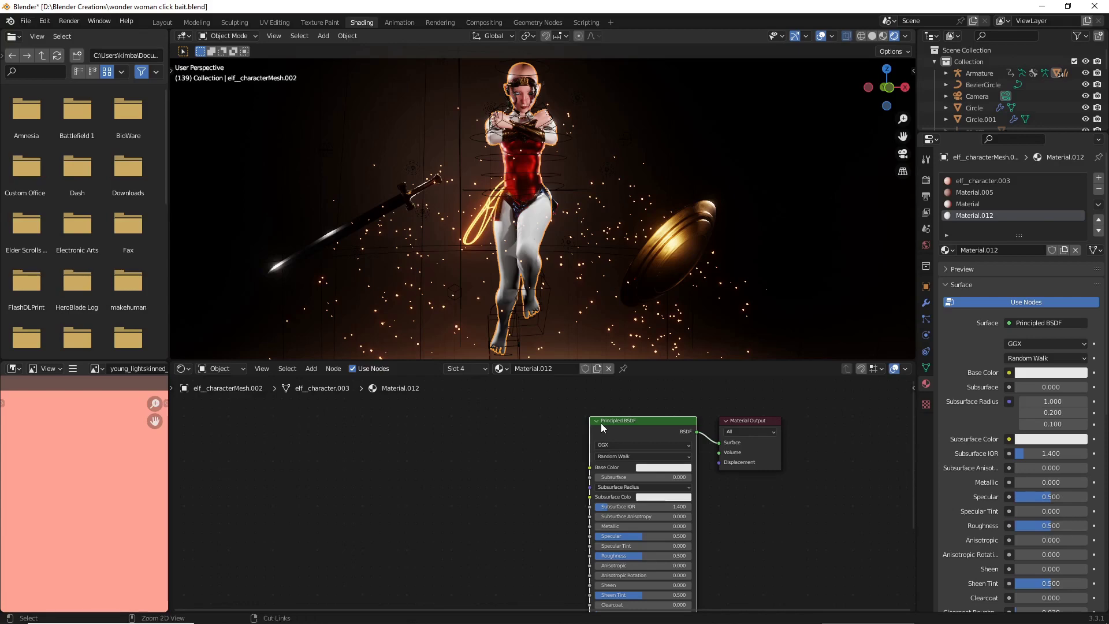
key(ctrl+shift+t)
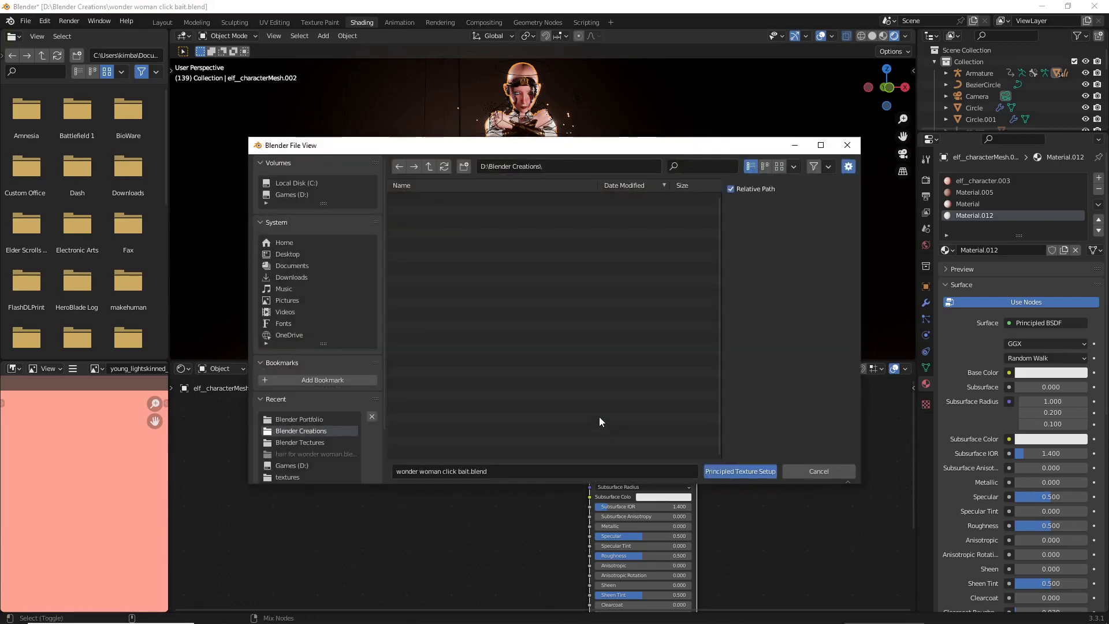
click(304, 441)
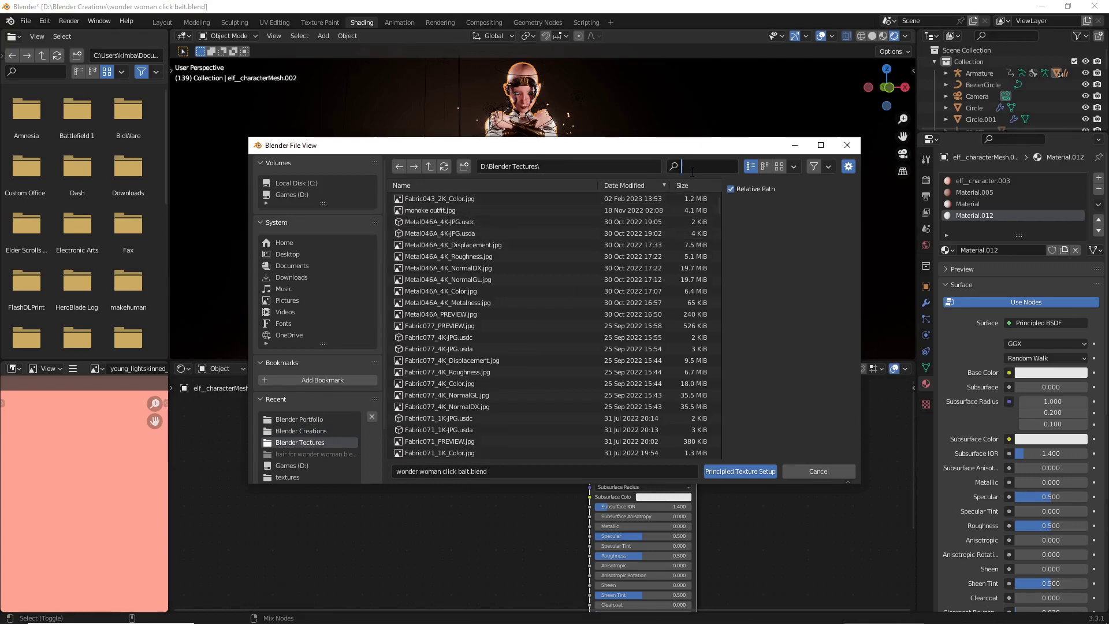
text(fabric)
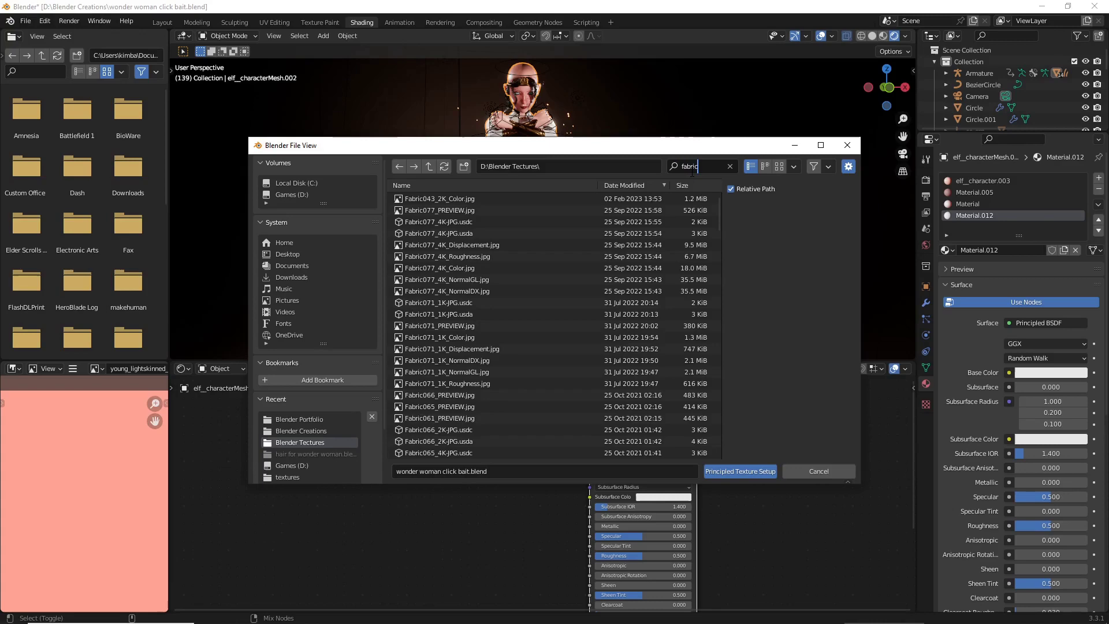
text(061)
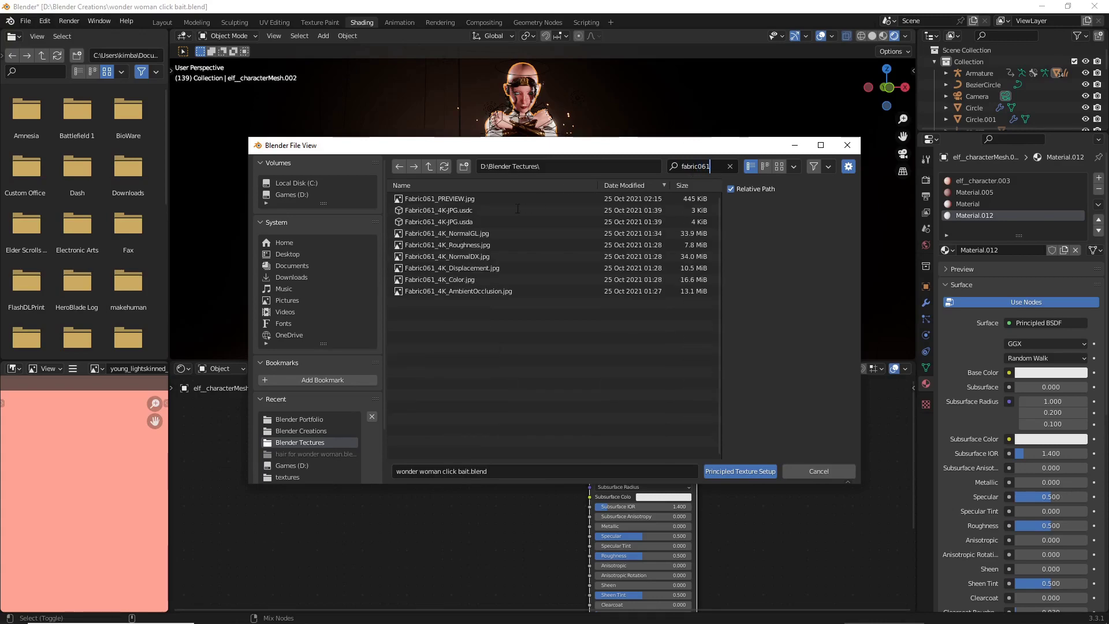
click(467, 196)
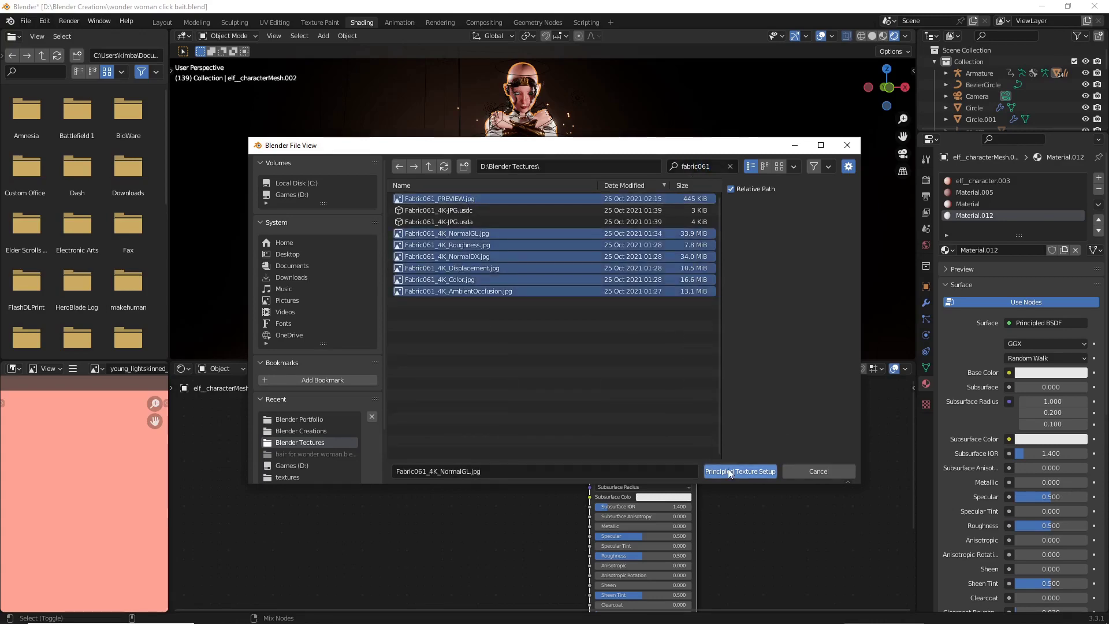
click(728, 470)
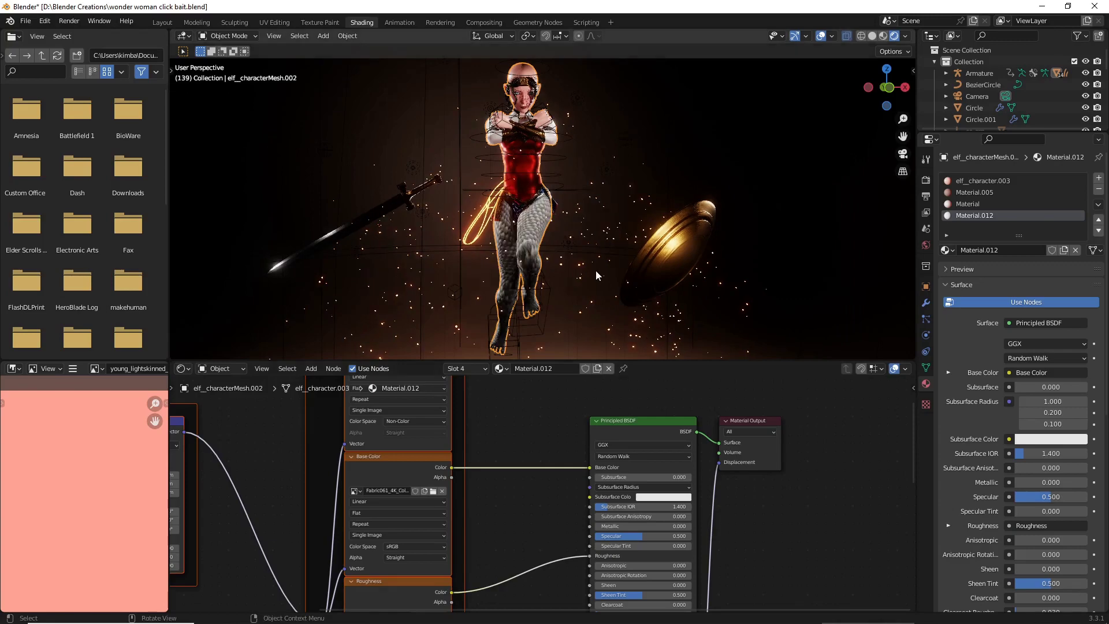
Set the Mapping node's scale to 6.3 on all three axes to shrink the fabric weave on the legs.
scroll(596, 271, up, 3)
middle_drag(595, 270, 620, 235)
scroll(614, 241, up, 3)
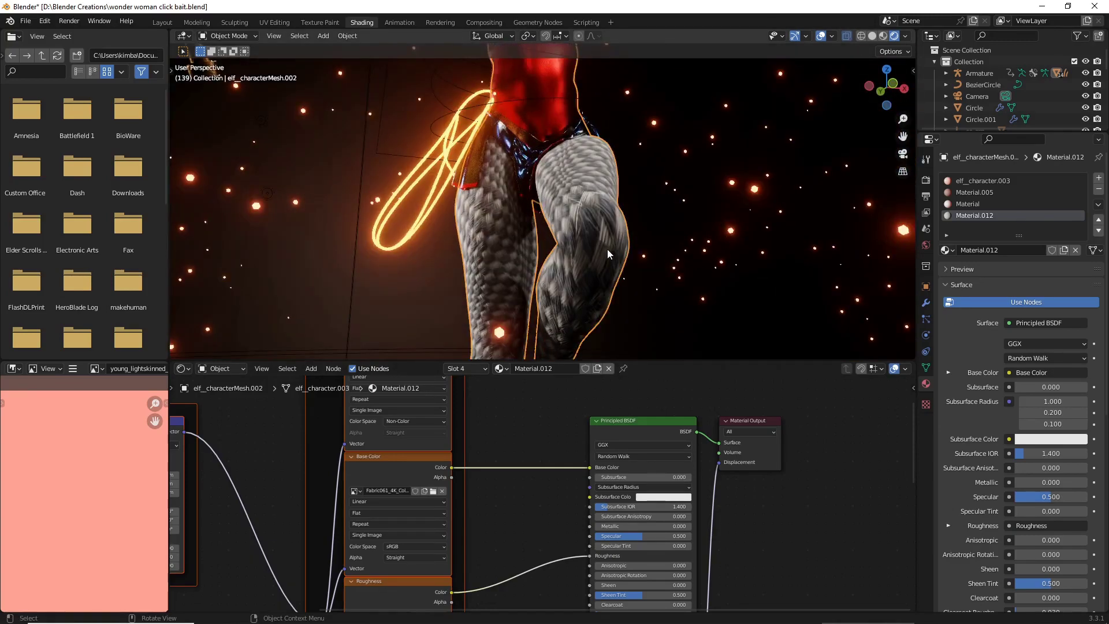
scroll(536, 276, up, 2)
scroll(438, 468, down, 4)
middle_drag(485, 467, 778, 468)
scroll(622, 518, up, 6)
scroll(623, 523, down, 3)
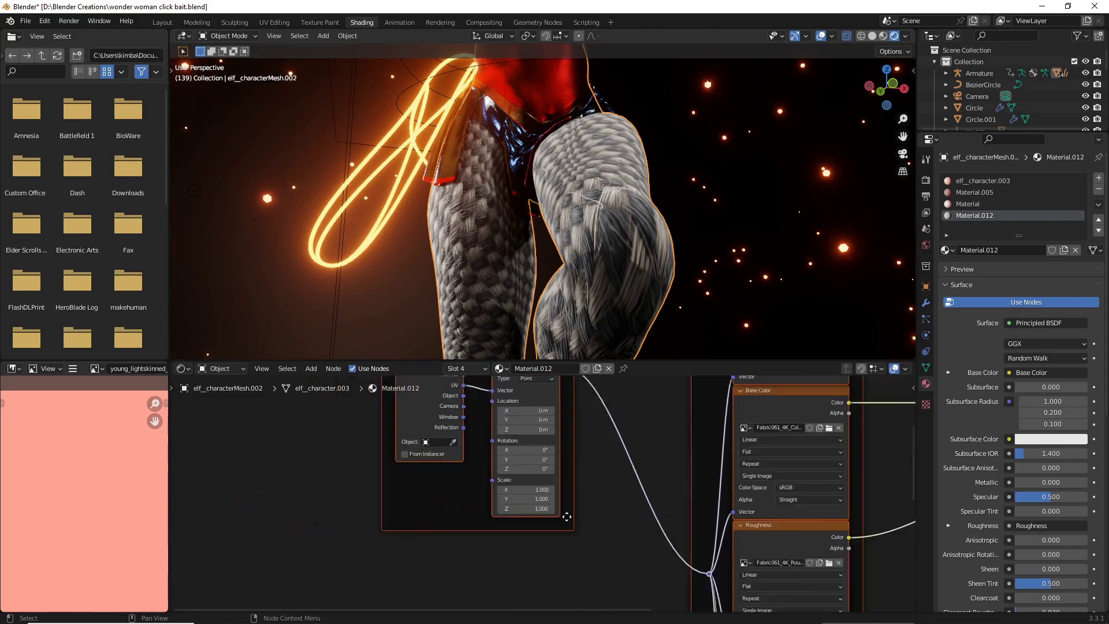
scroll(558, 517, up, 5)
drag(536, 490, 705, 511)
scroll(518, 293, down, 4)
middle_drag(518, 292, 526, 286)
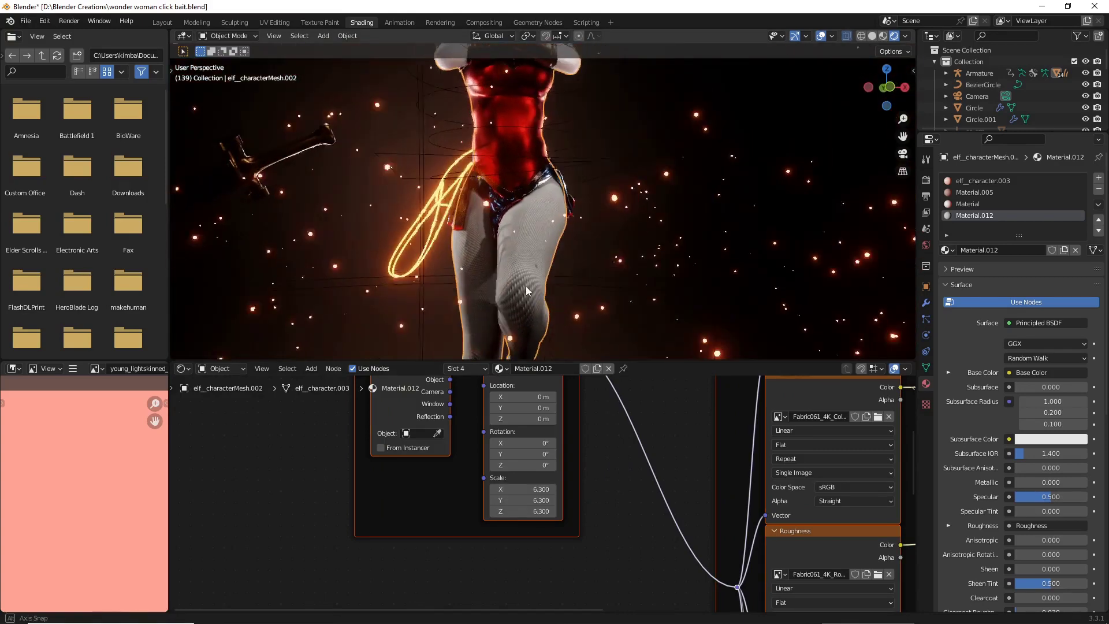
Set the Mapping node's X, Y and Z scale to 9 and check the finer weave on the legs.
scroll(523, 288, up, 4)
drag(537, 490, 578, 511)
text(7.6)
key(Return)
scroll(539, 267, down, 4)
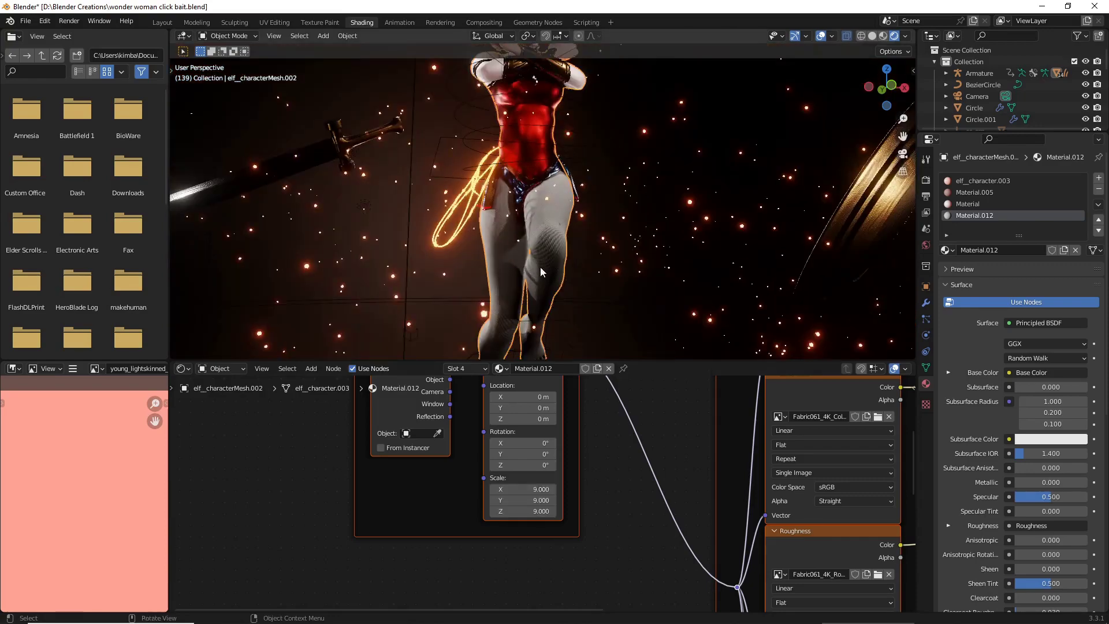
click(418, 288)
middle_drag(417, 288, 601, 297)
scroll(401, 313, up, 2)
scroll(401, 313, up, 1)
scroll(463, 307, down, 5)
scroll(553, 262, up, 2)
click(554, 267)
Insert a ColorRamp node between the Base Color texture and the Principled BSDF's Base Color input.
middle_drag(635, 420, 393, 484)
middle_drag(738, 439, 624, 475)
scroll(624, 475, down, 2)
key(shift+a)
click(630, 459)
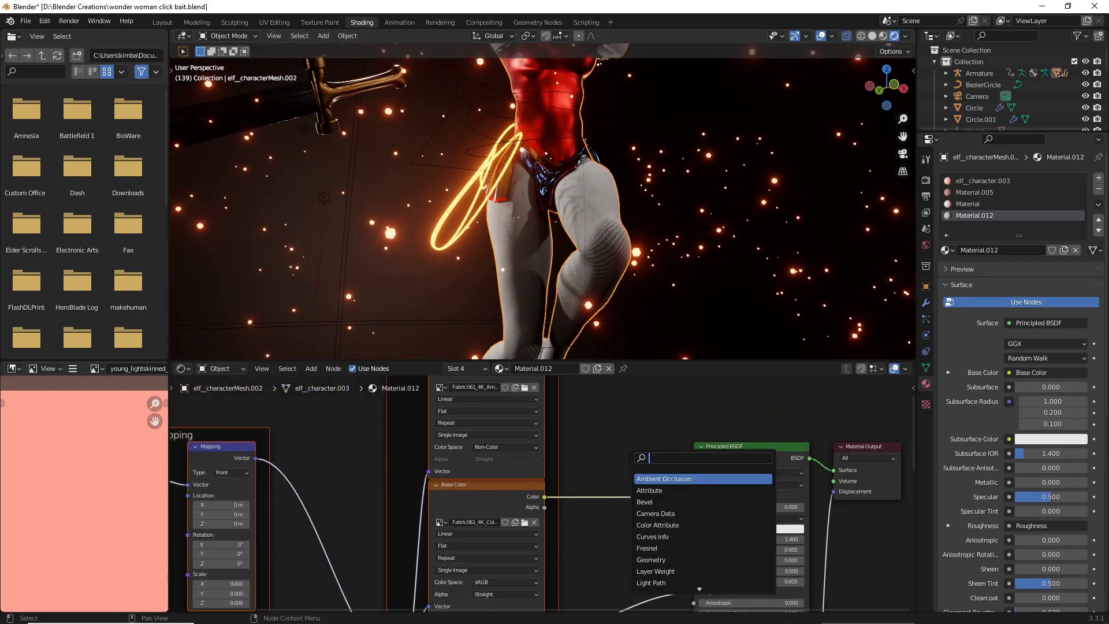
text(colo)
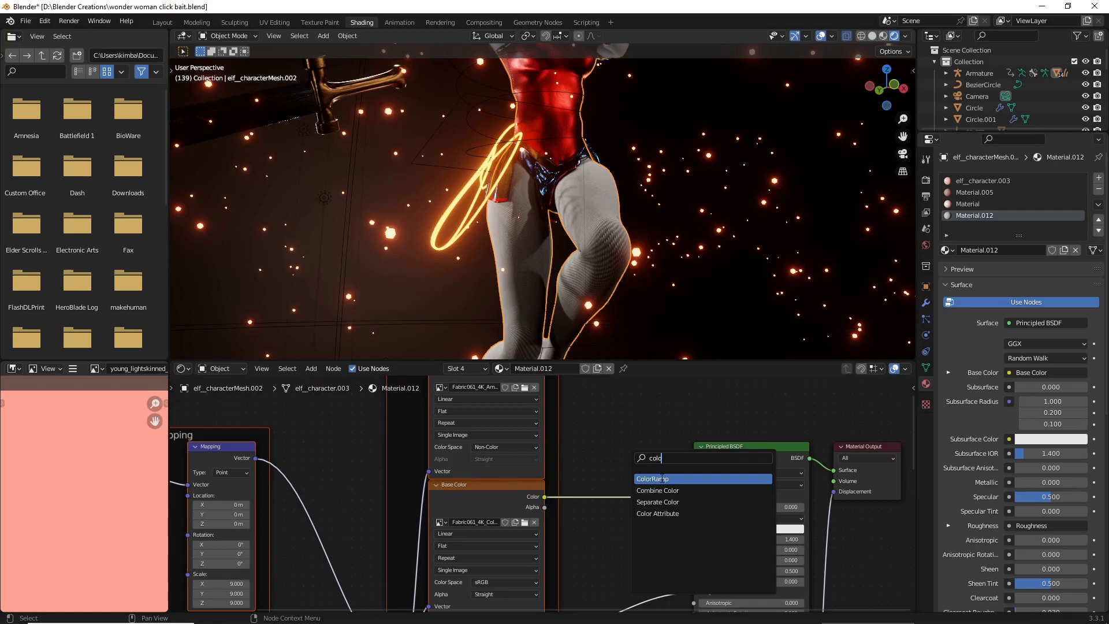
click(662, 479)
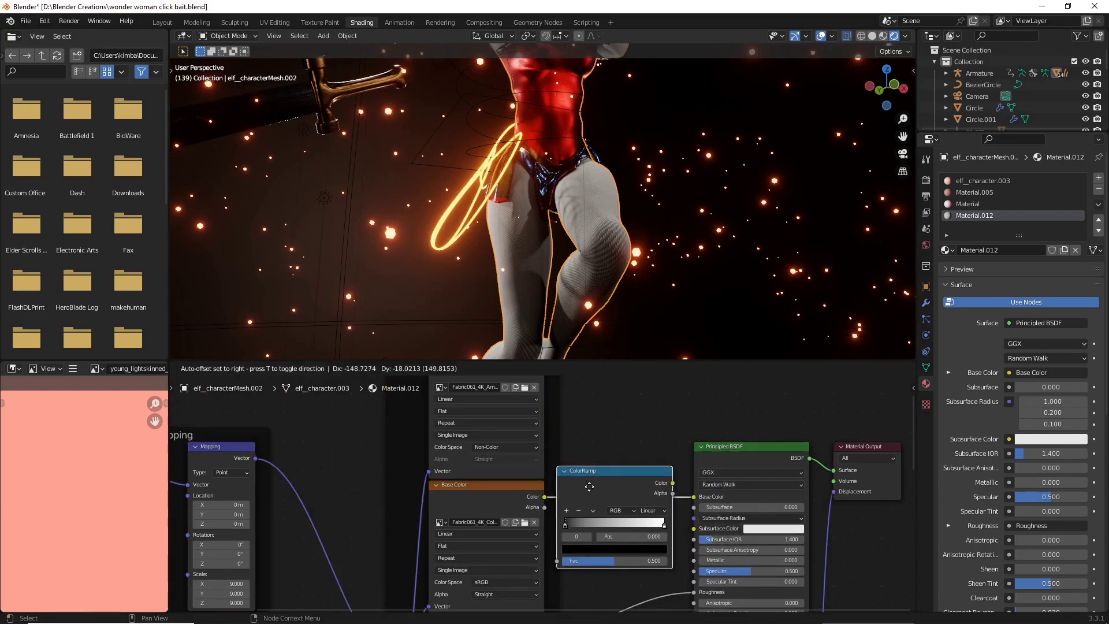
click(593, 483)
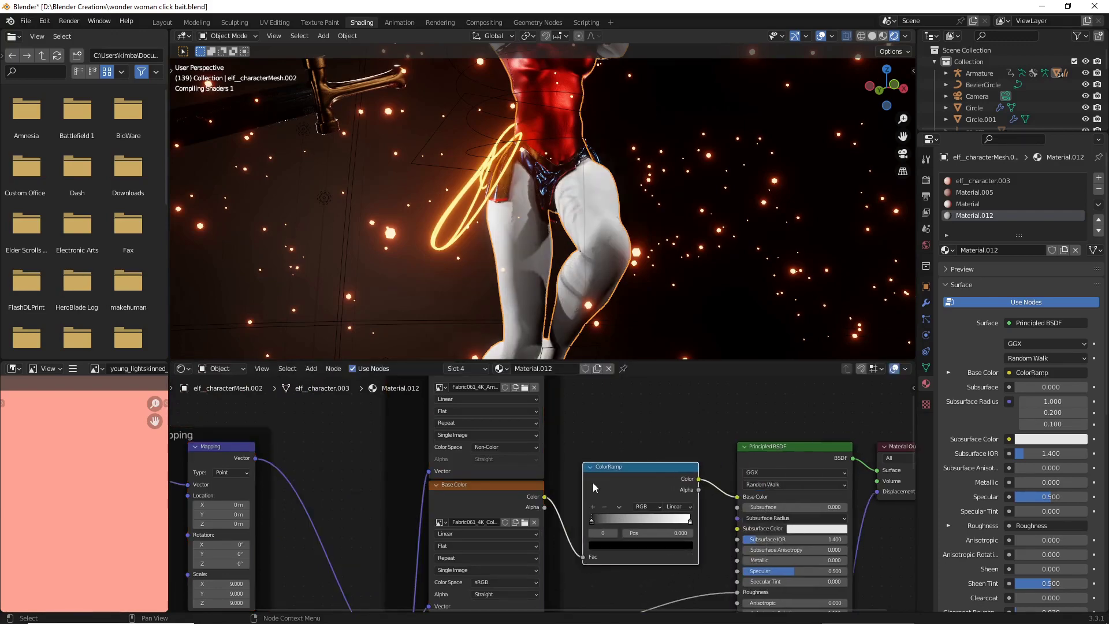
Move the color ramp's black stop to 0.273 and its white stop to 0.668 to darken the leg fabric.
scroll(608, 480, up, 2)
drag(591, 518, 627, 518)
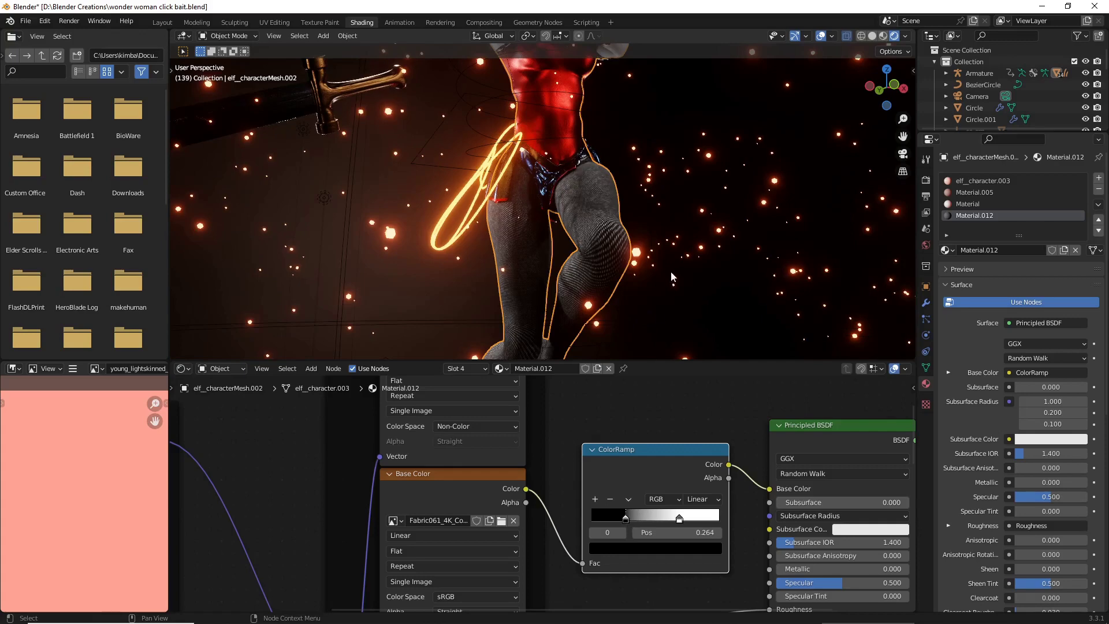
middle_drag(670, 272, 644, 294)
scroll(586, 247, up, 1)
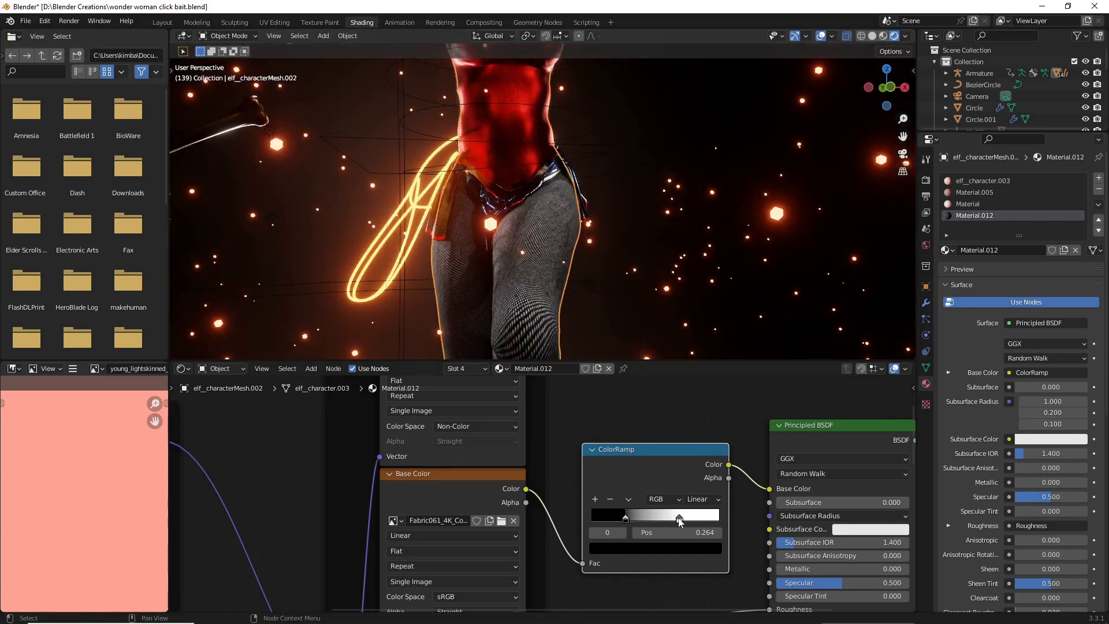
drag(680, 522, 631, 524)
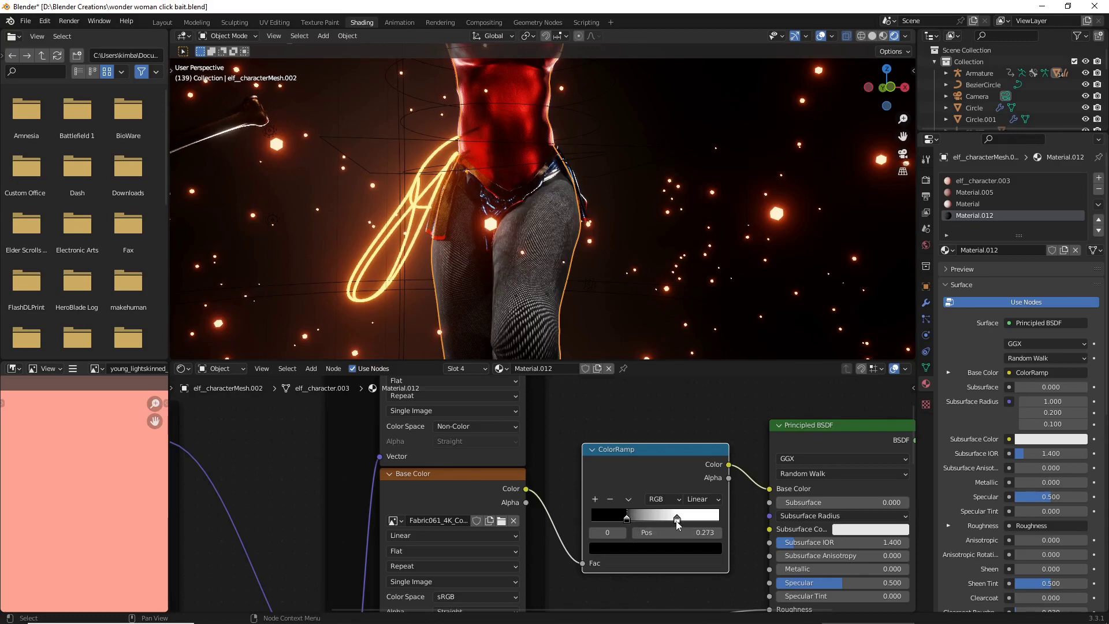
Darken the color ramp's white stop to a mid grey.
click(676, 550)
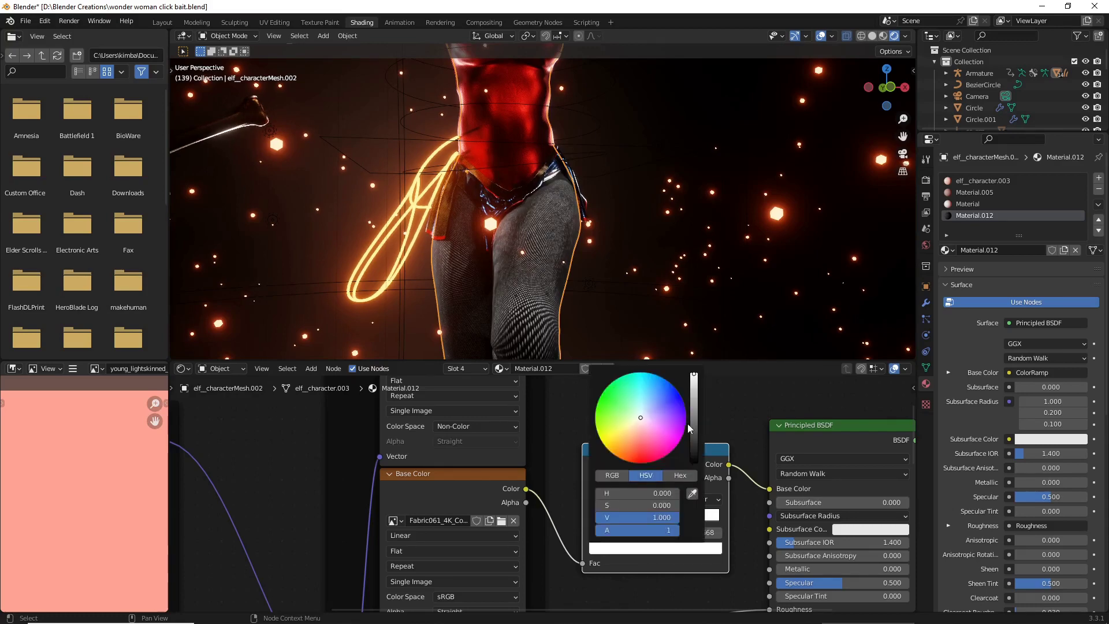
click(696, 405)
drag(697, 404, 696, 415)
Examine the dark leg fabric up close, from the side and on the whole figure.
click(682, 288)
scroll(683, 288, down, 5)
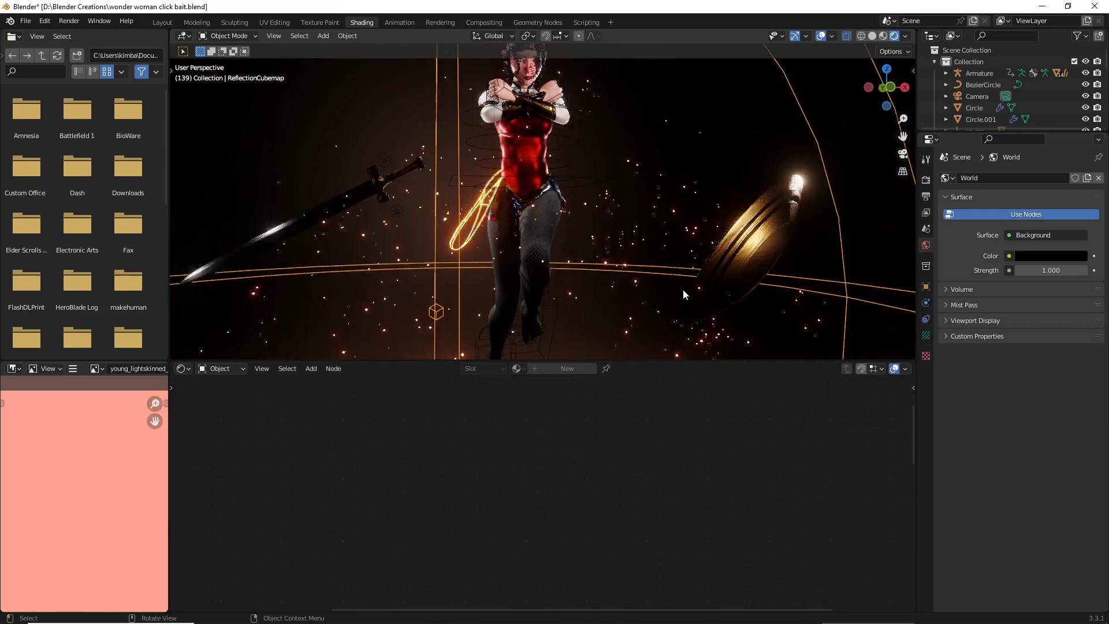
scroll(701, 290, up, 5)
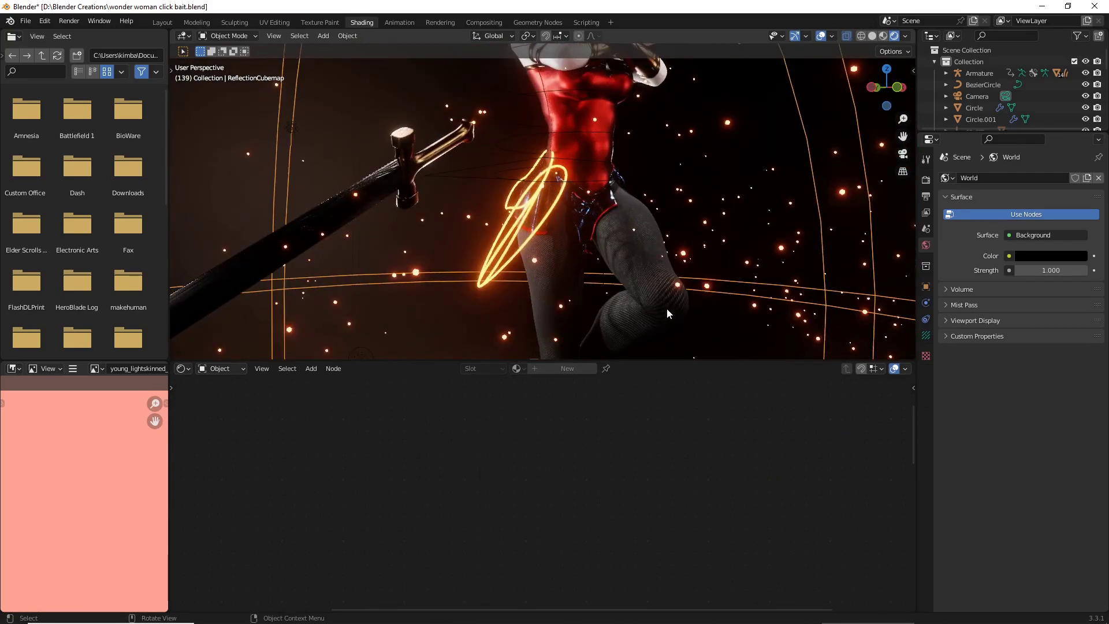
middle_drag(640, 313, 598, 268)
click(681, 247)
scroll(633, 256, down, 4)
scroll(593, 187, up, 1)
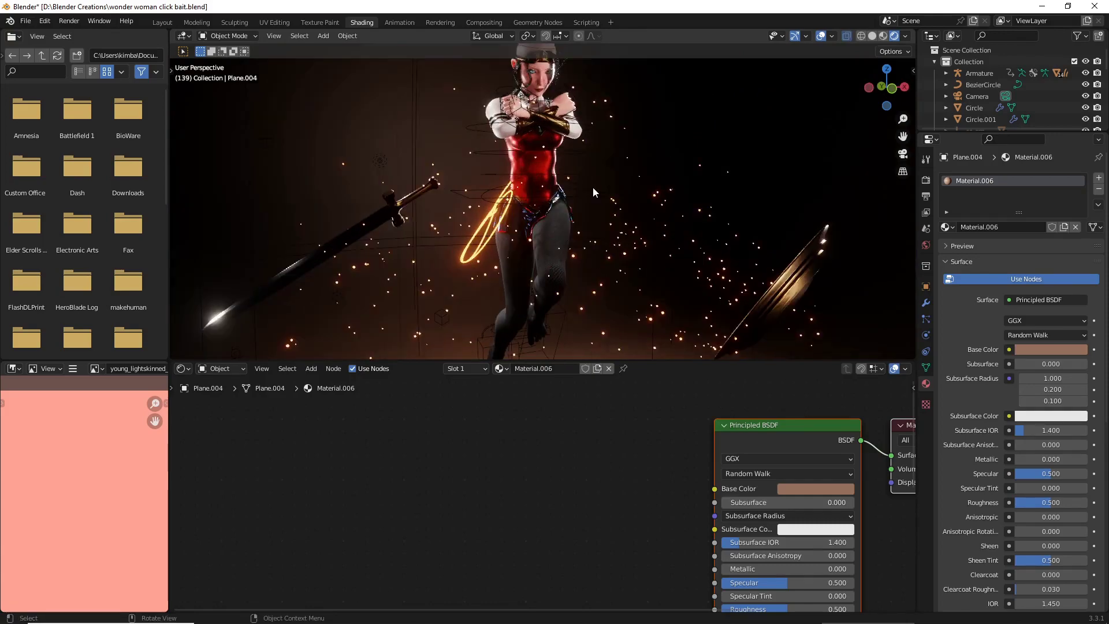
scroll(543, 159, up, 5)
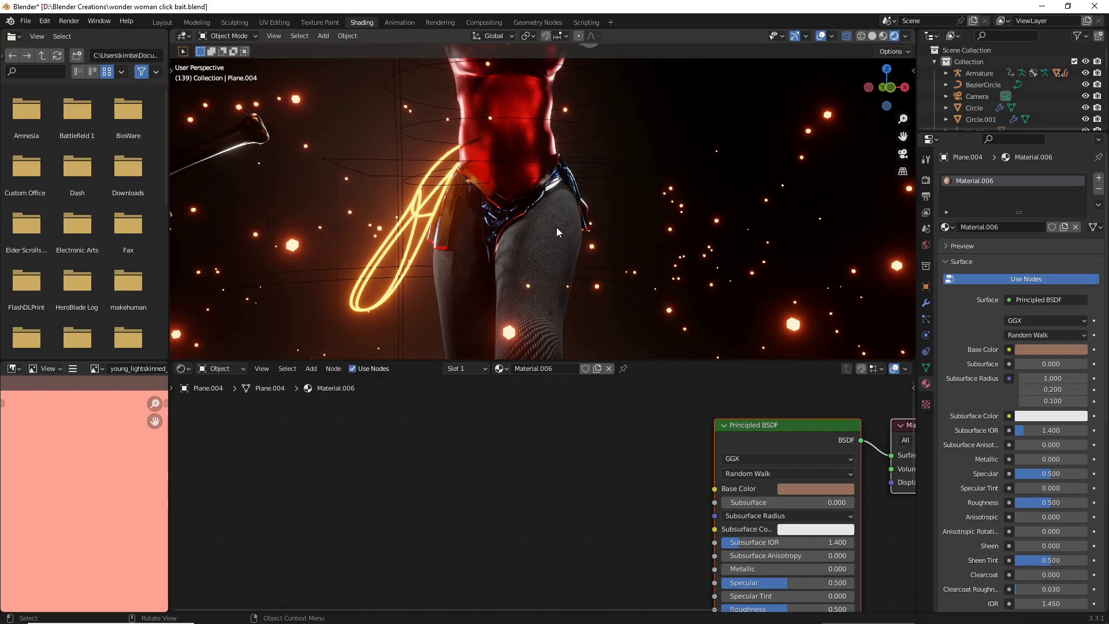
Reselect the body mesh and enable Subsurface Translucency in the leg material's settings.
click(557, 227)
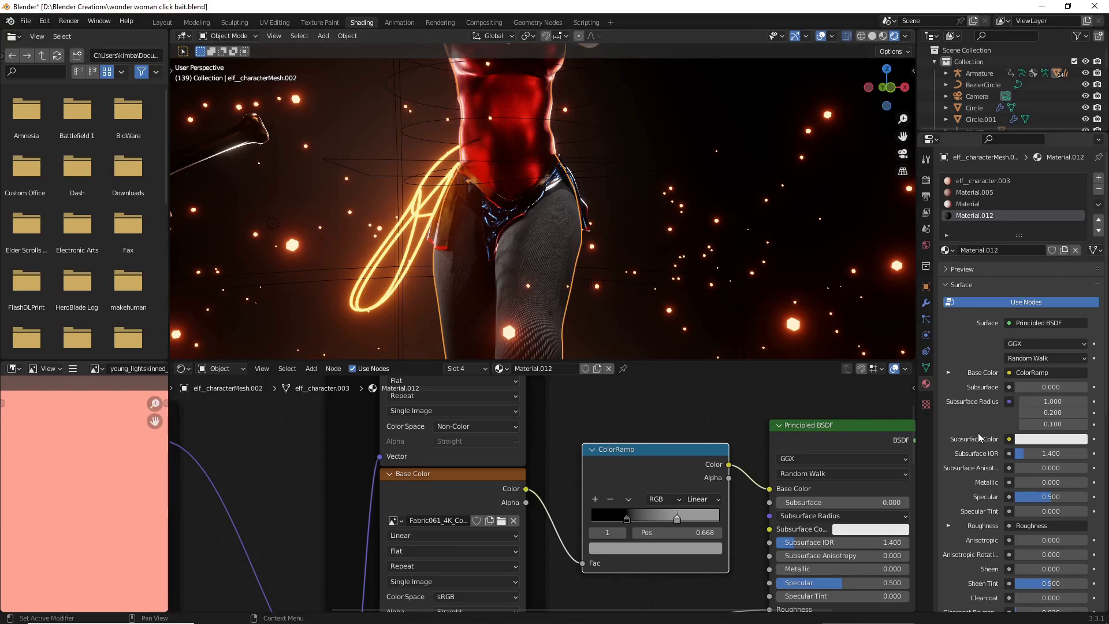
scroll(1056, 443, down, 12)
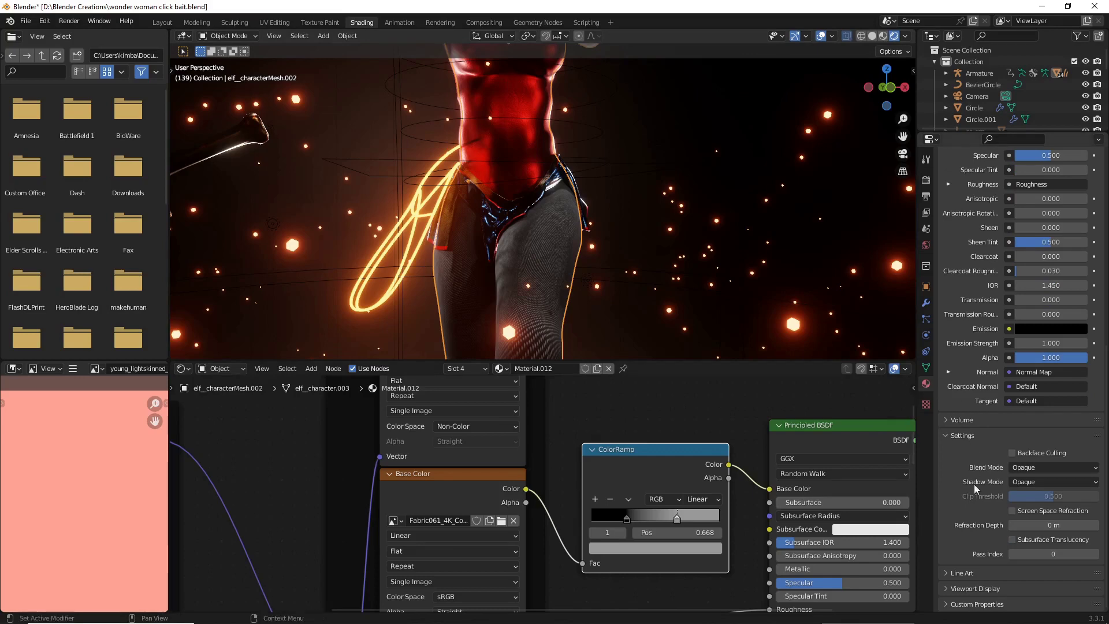
click(1012, 540)
scroll(1013, 543, up, 15)
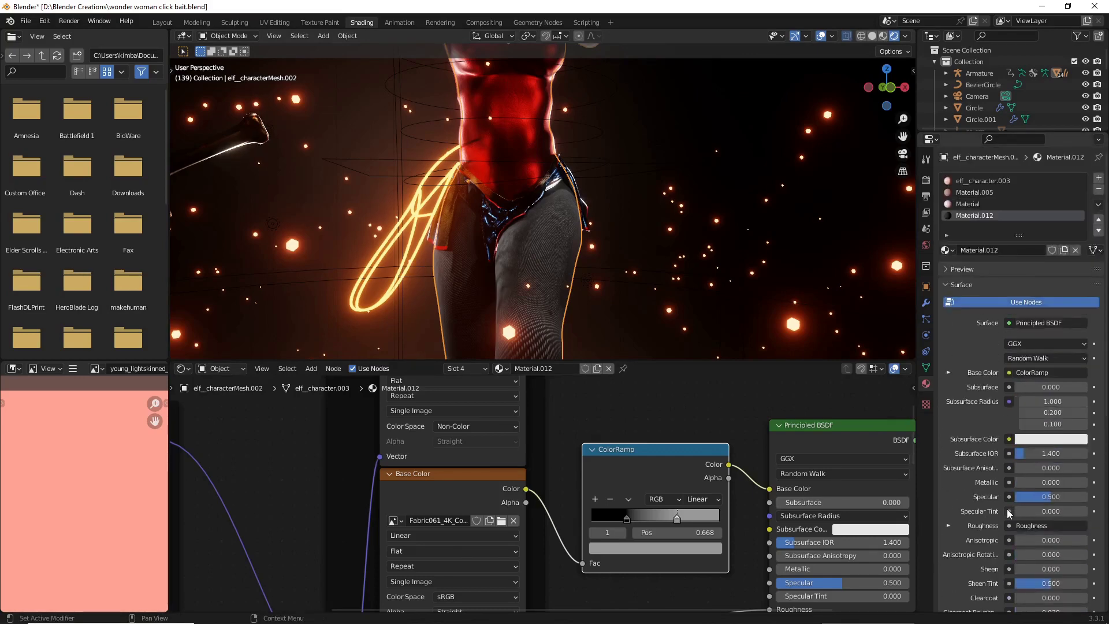
click(1043, 441)
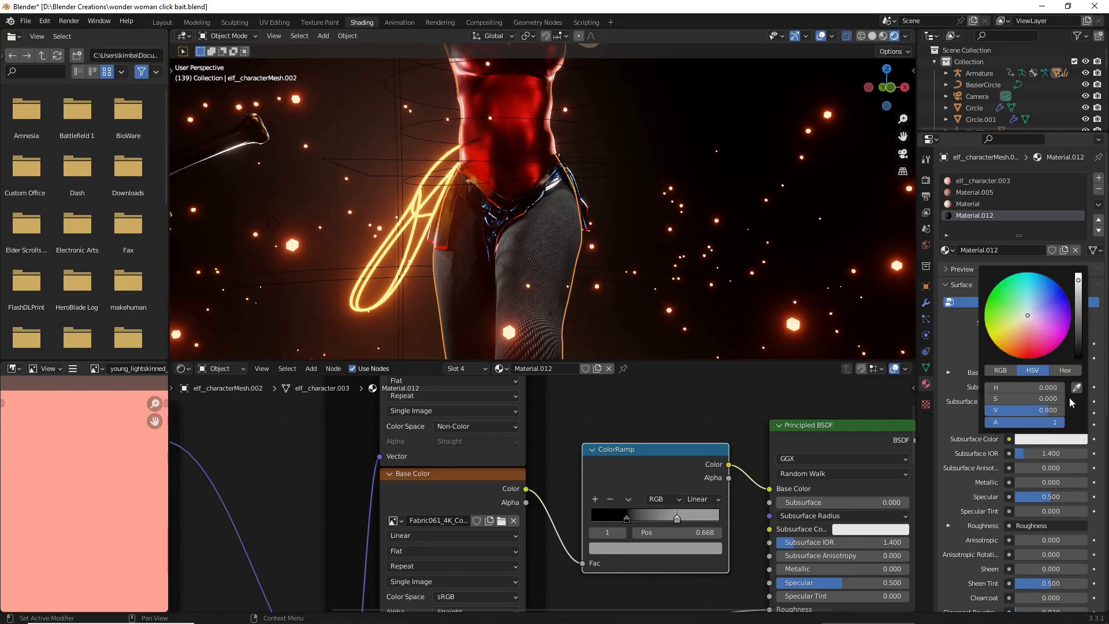
click(1076, 388)
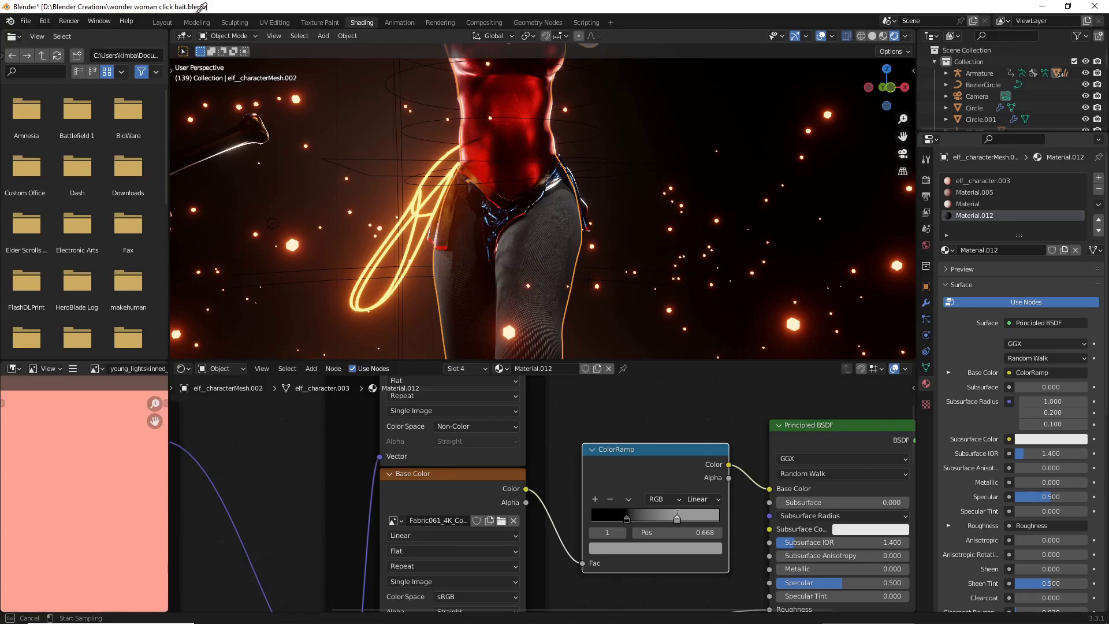
key(Escape)
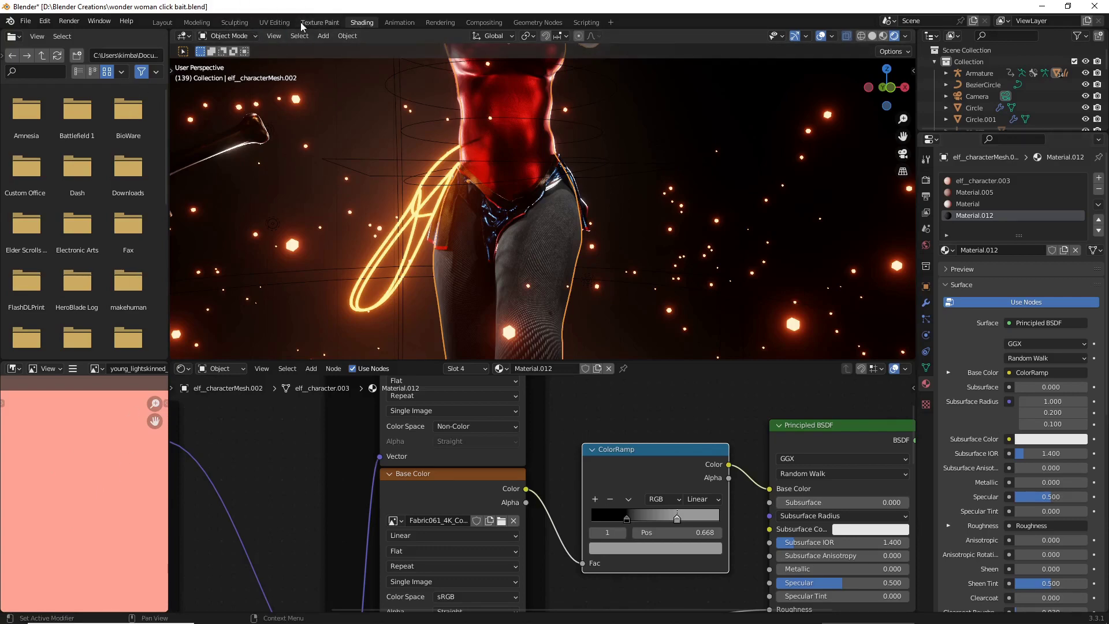
Sample the pink skin texture as the leg material's Subsurface Color and set Subsurface to 0.071.
middle_drag(463, 138, 463, 138)
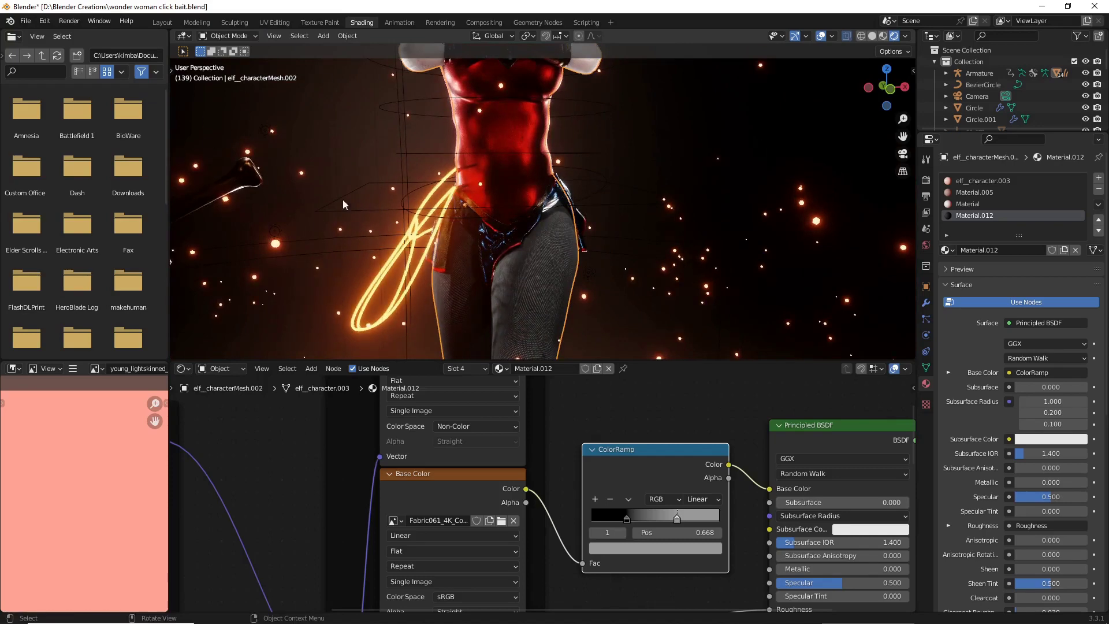
scroll(390, 207, down, 4)
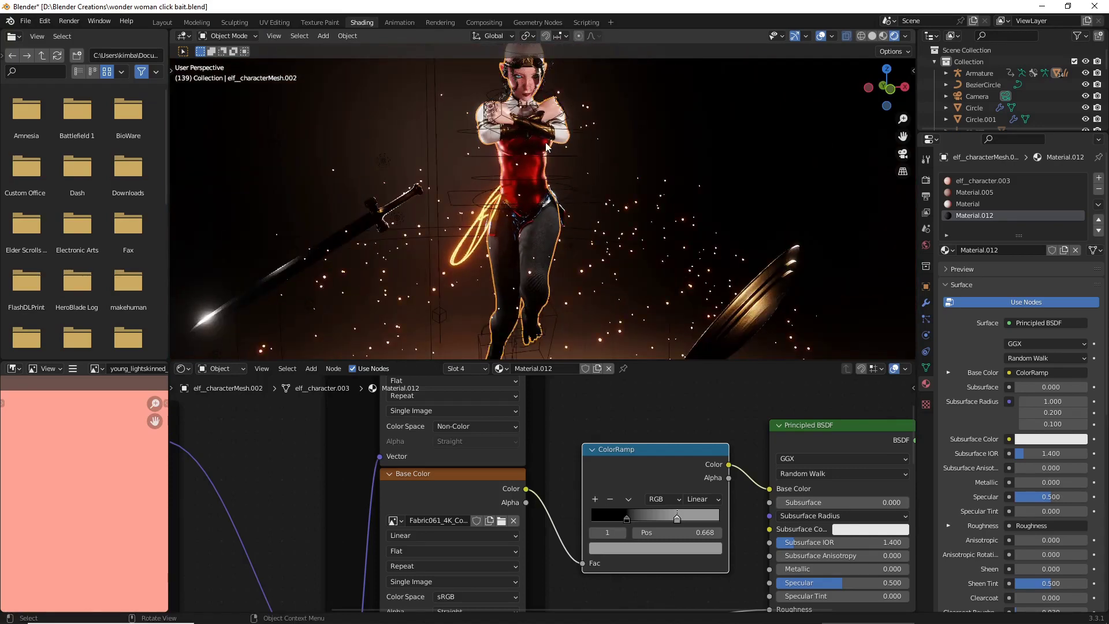
key(e)
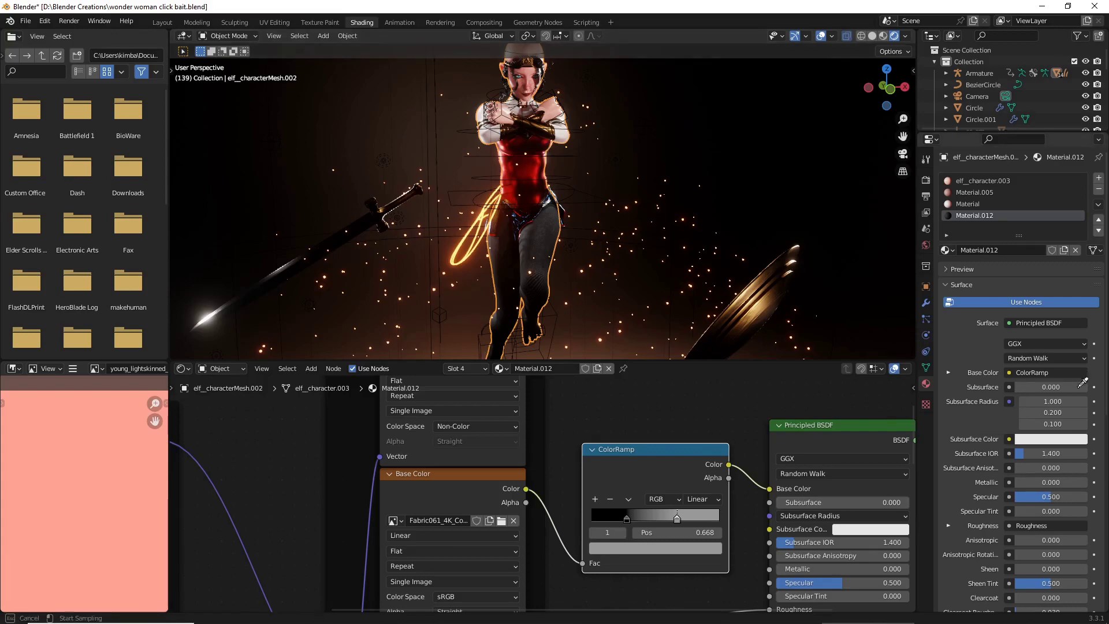
click(122, 450)
scroll(520, 203, up, 4)
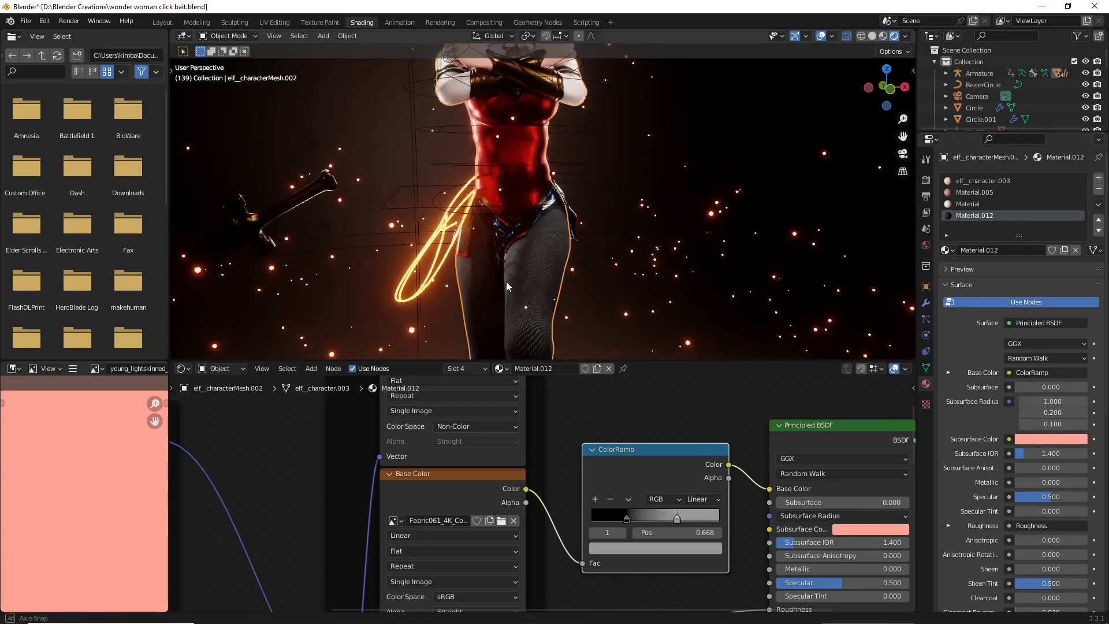
drag(1045, 387, 1053, 387)
middle_drag(687, 303, 574, 311)
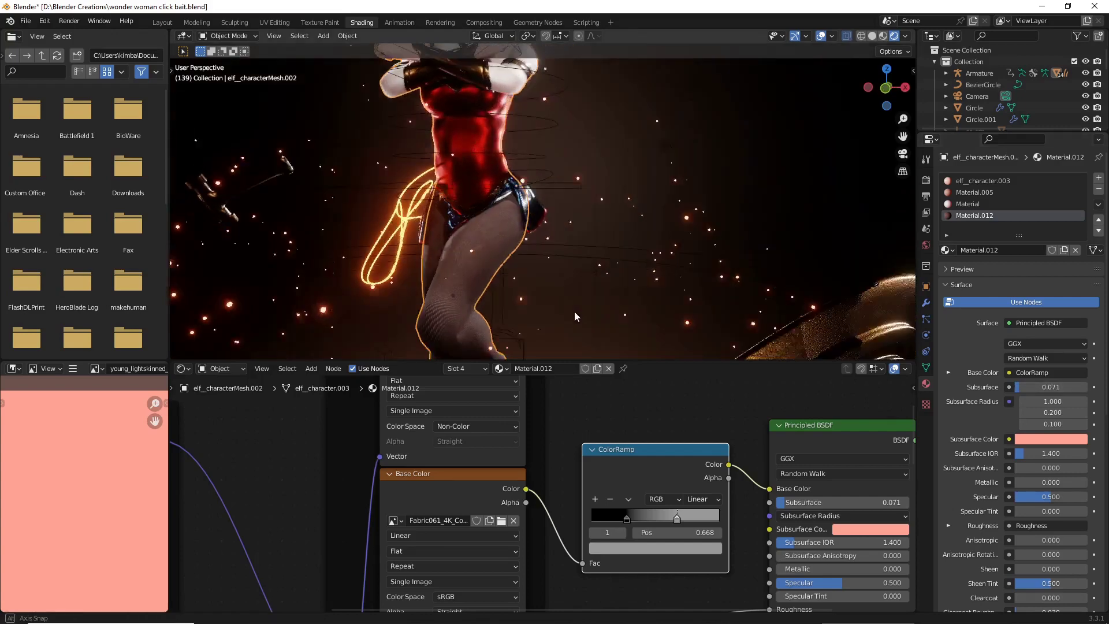
Raise the leg material's Subsurface to 0.126.
mouse_move(903, 136)
mouse_down()
mouse_move(903, 70)
mouse_move(838, 136)
mouse_move(676, 137)
mouse_move(606, 110)
mouse_move(531, 101)
mouse_up()
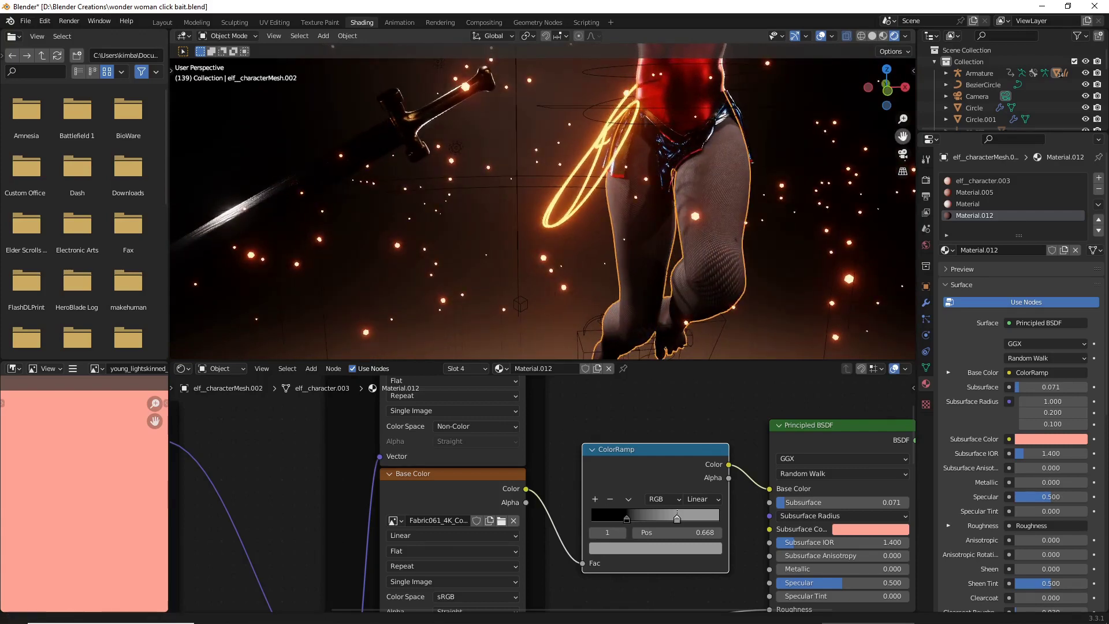
drag(903, 137, 798, 161)
scroll(794, 163, down, 5)
scroll(795, 163, up, 5)
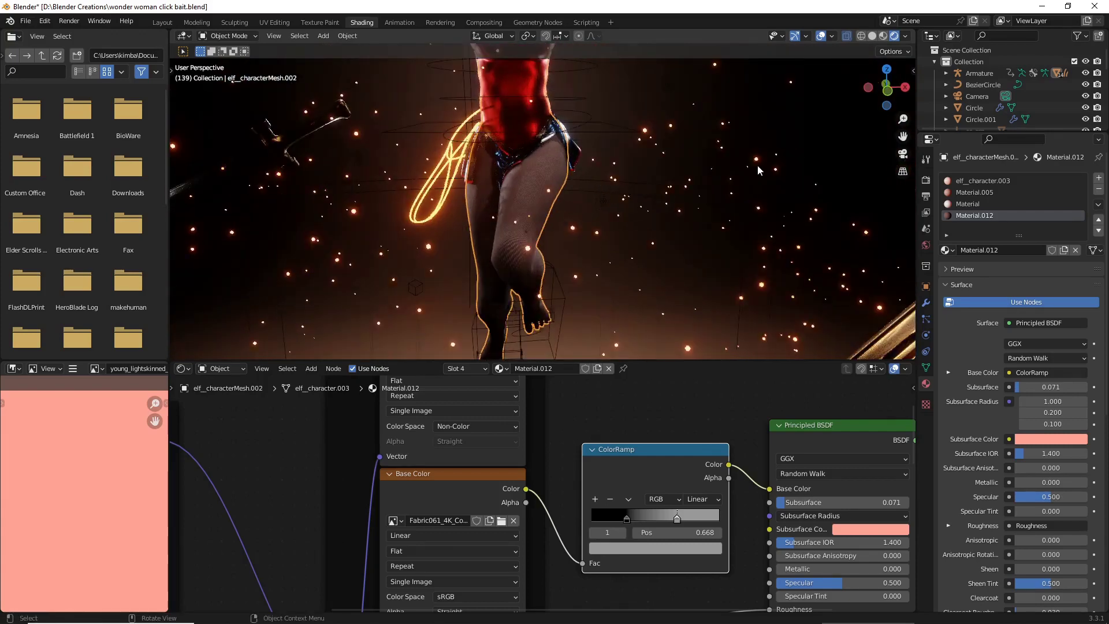
middle_drag(757, 165, 786, 145)
scroll(785, 144, up, 3)
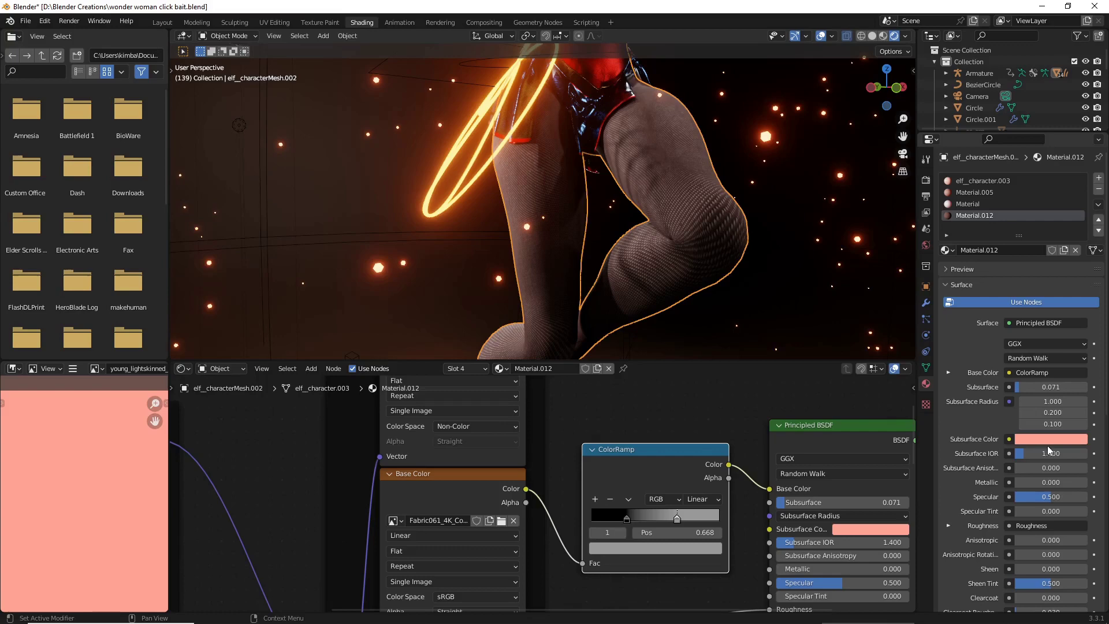
drag(1021, 391, 1006, 390)
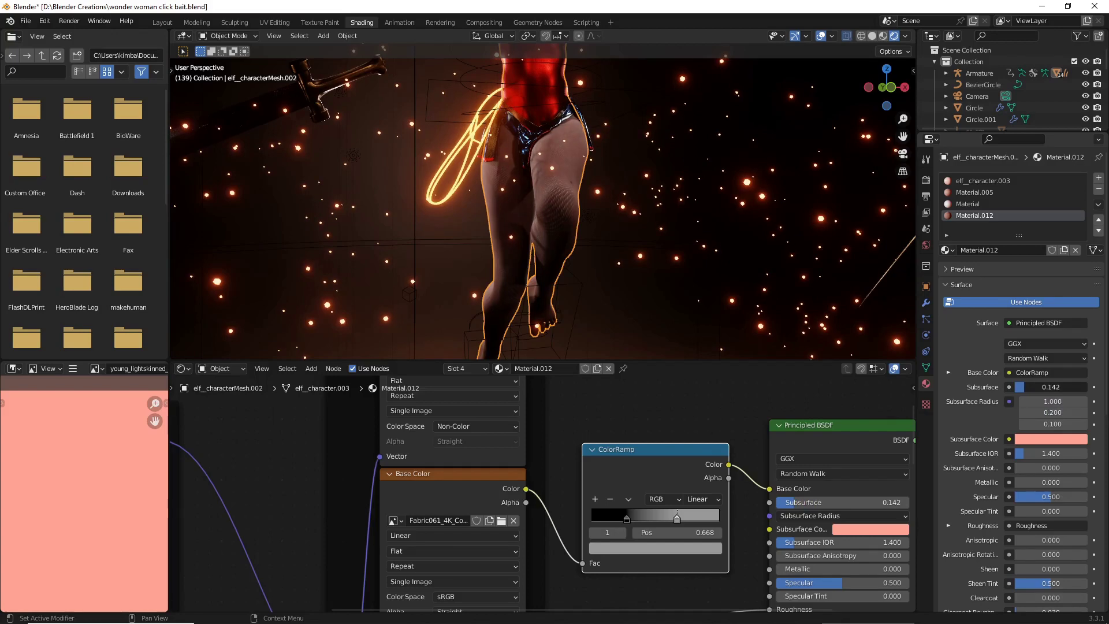
Examine the tights up close and at a distance without the body mesh's selection outline.
click(719, 261)
scroll(716, 262, down, 3)
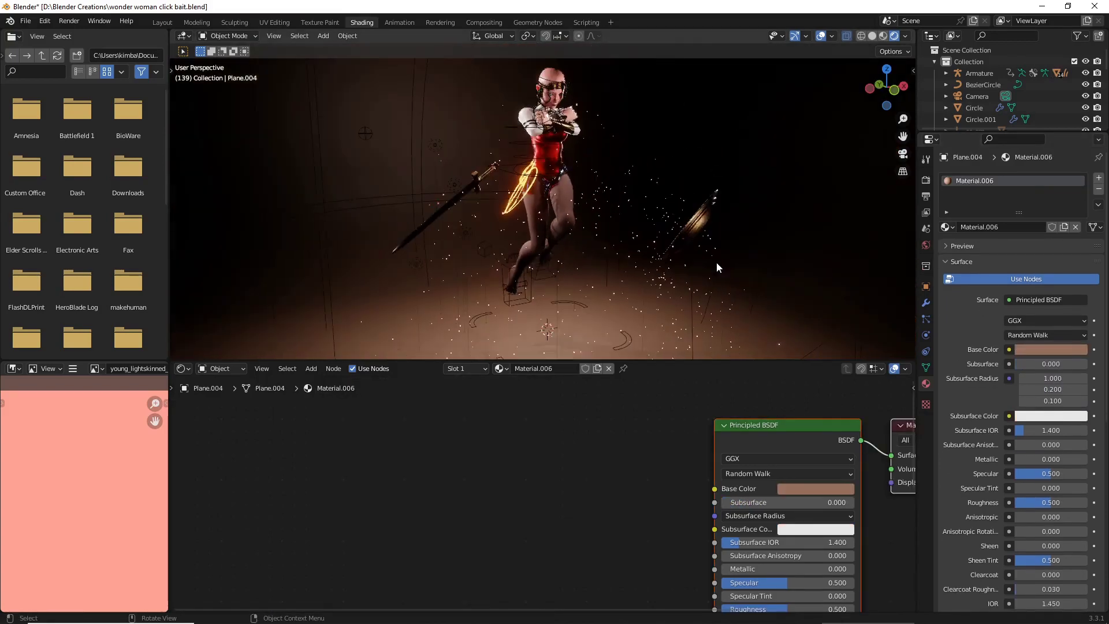
scroll(566, 226, up, 6)
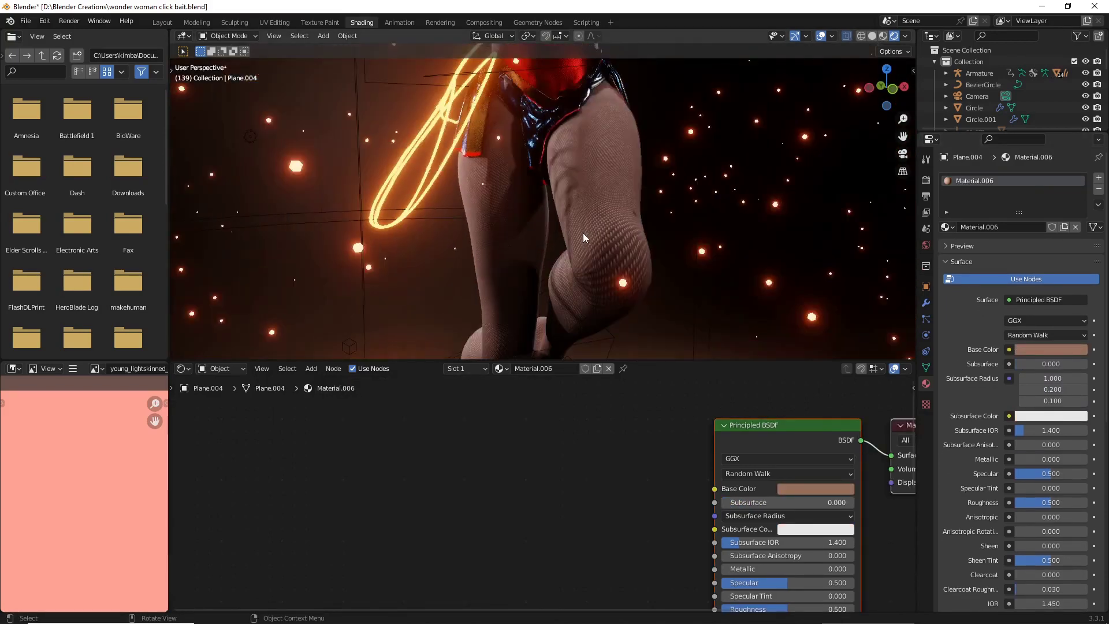
click(588, 229)
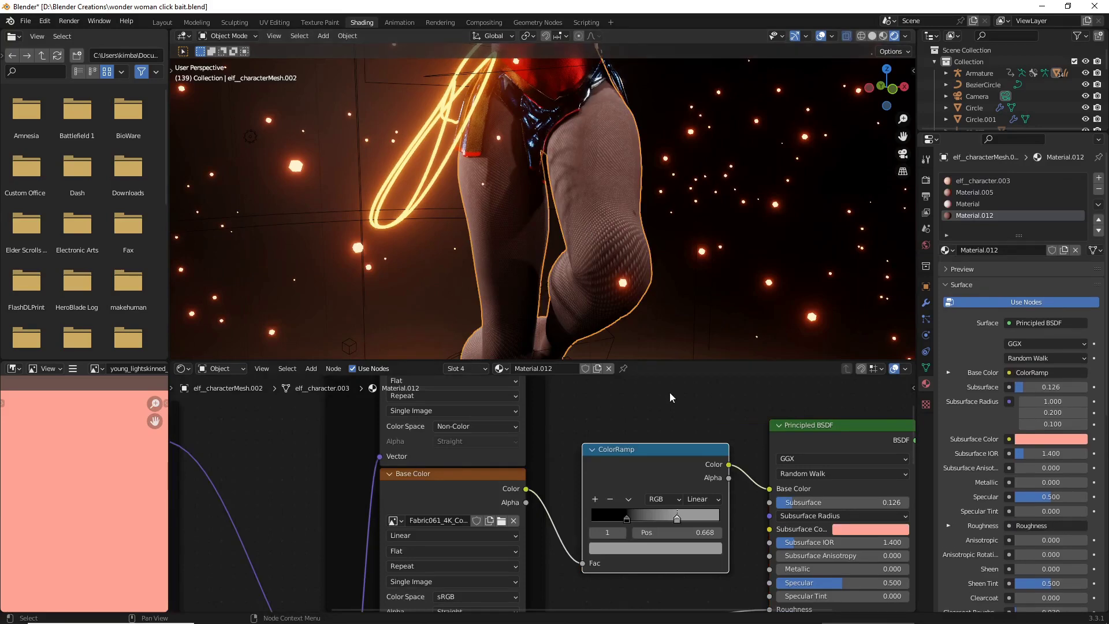
scroll(692, 417, down, 3)
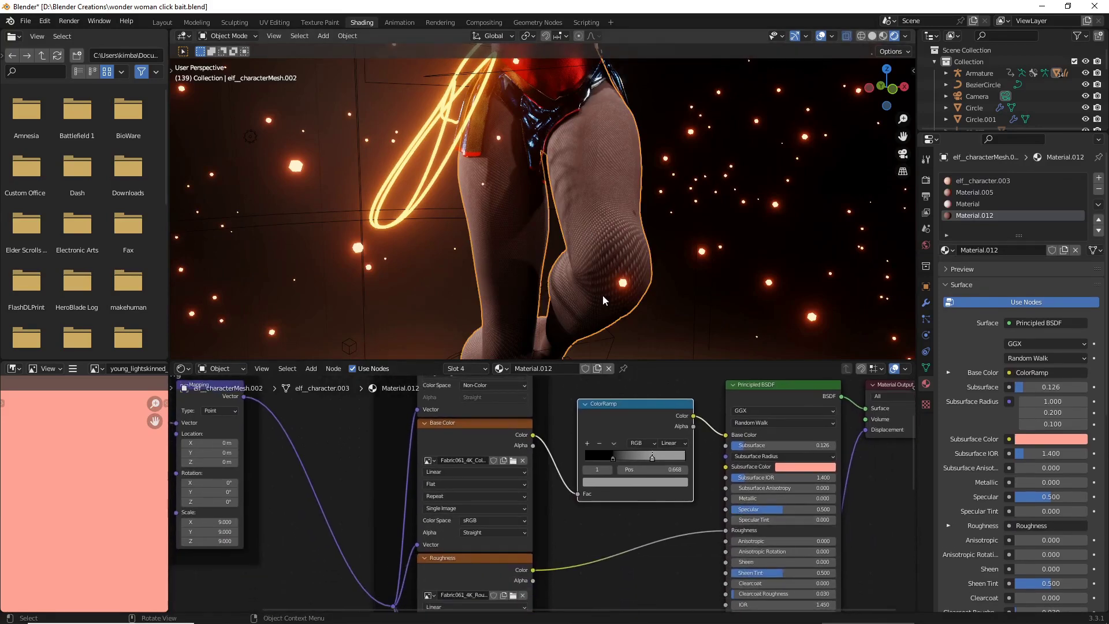
scroll(602, 294, down, 2)
scroll(619, 254, up, 5)
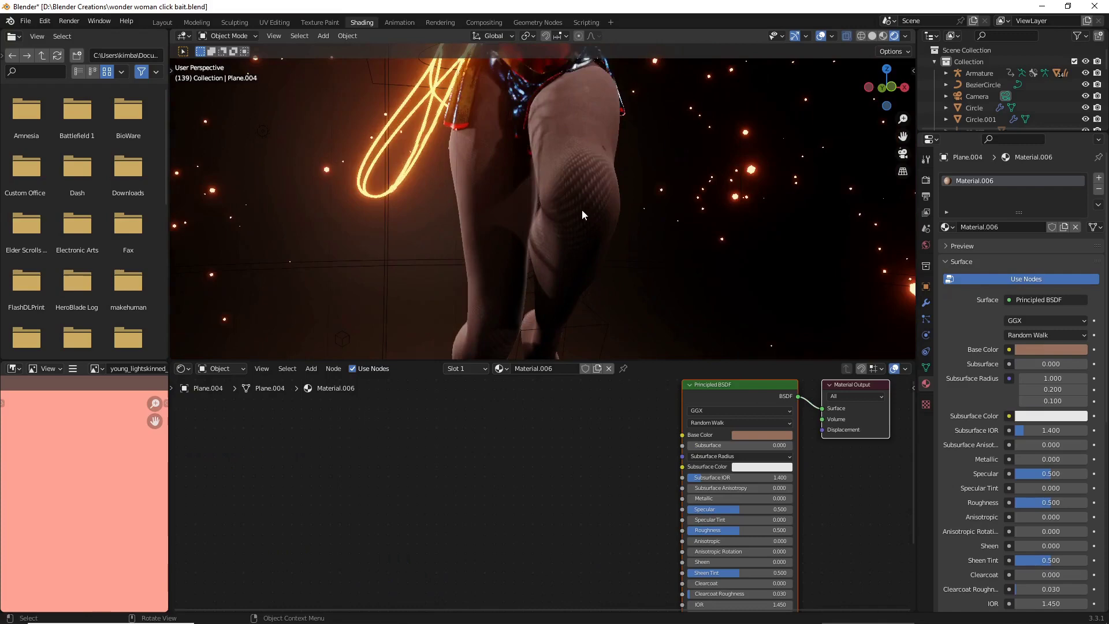
Reselect the body mesh and insert a ColorRamp between the Roughness texture and the Principled BSDF's Roughness input.
shift+scroll(617, 385, down, 4)
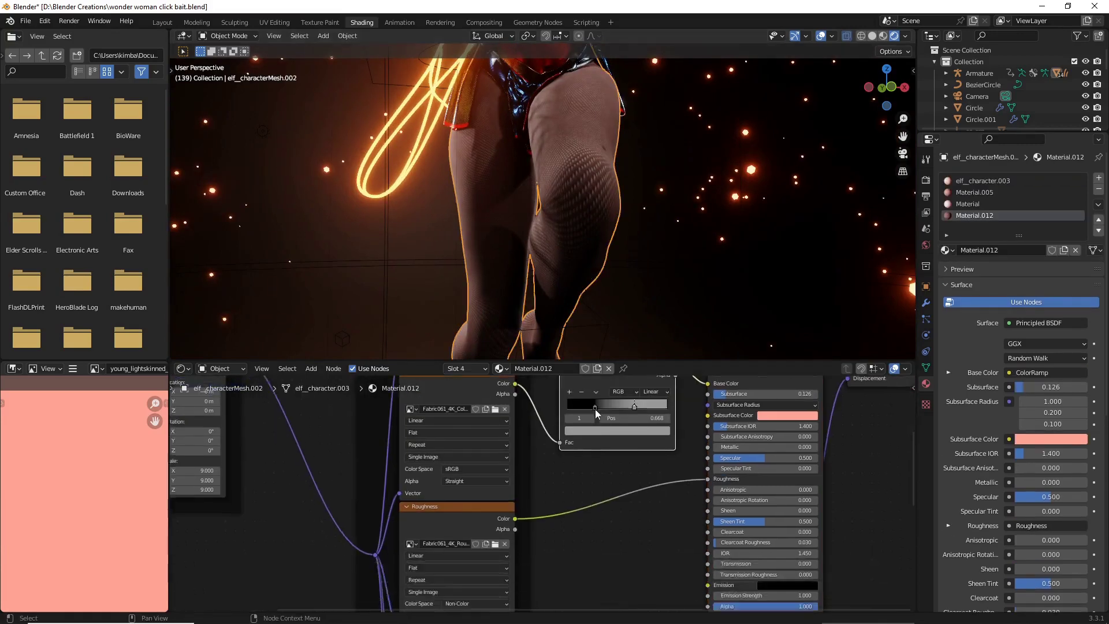
key(shift+a)
click(591, 490)
text(colo)
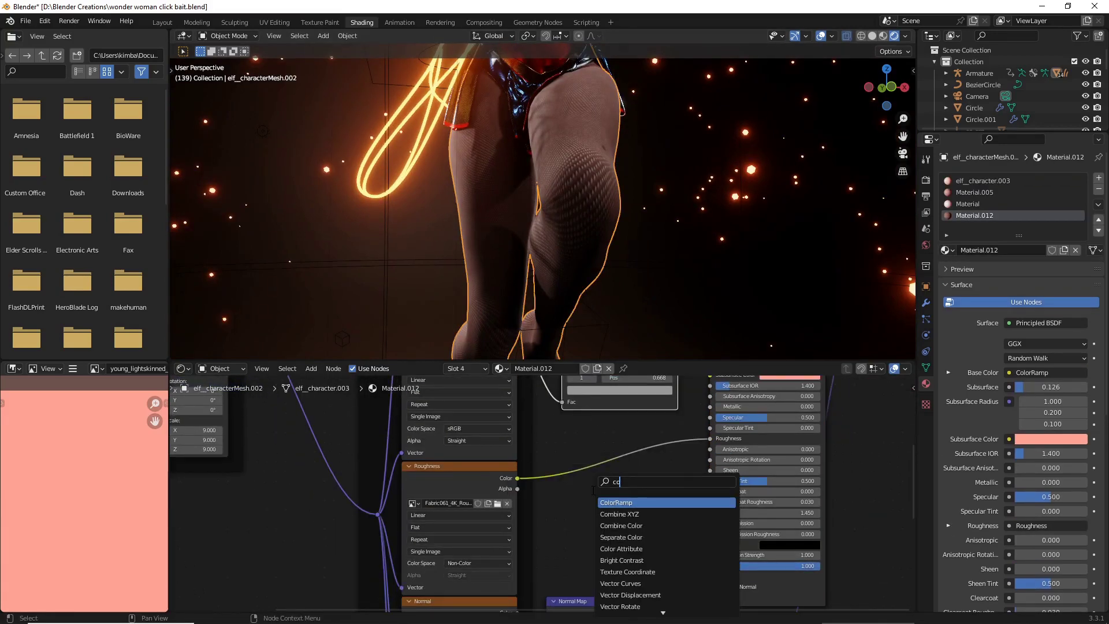
click(633, 502)
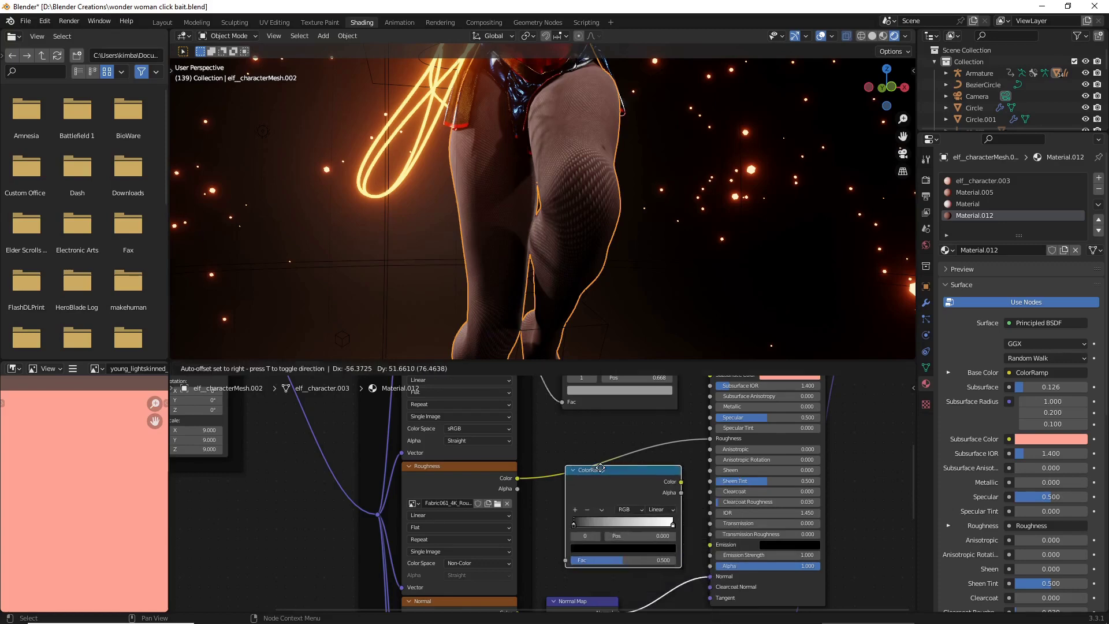
click(607, 487)
Make the tights glossier by moving the roughness ramp's black stop to 0.491 and its white stop slightly inward.
scroll(683, 530, up, 2)
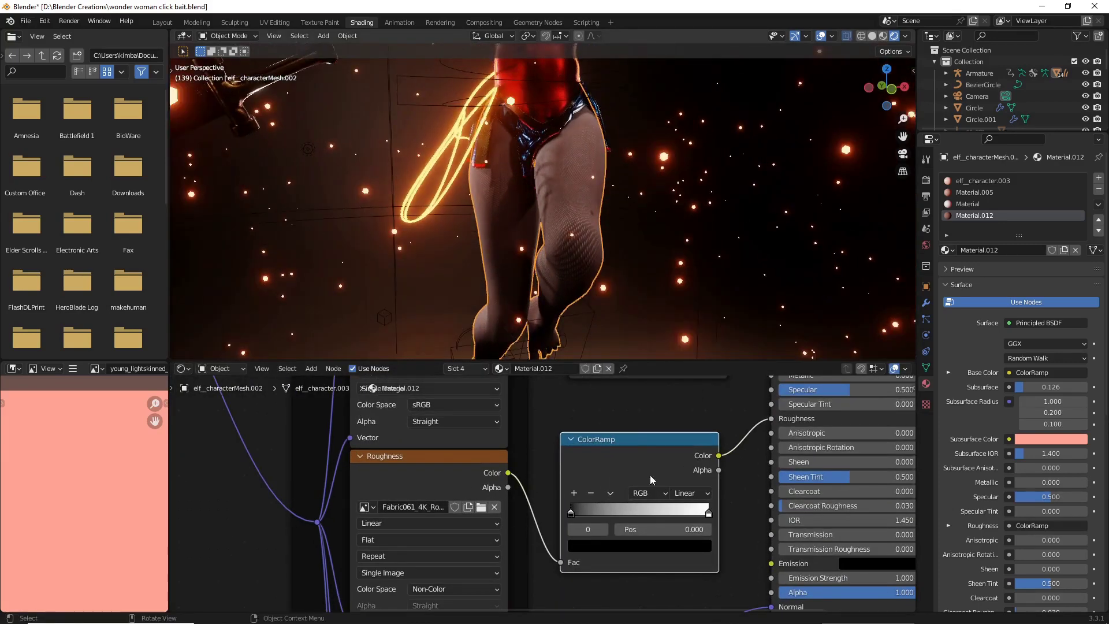
drag(572, 512, 638, 511)
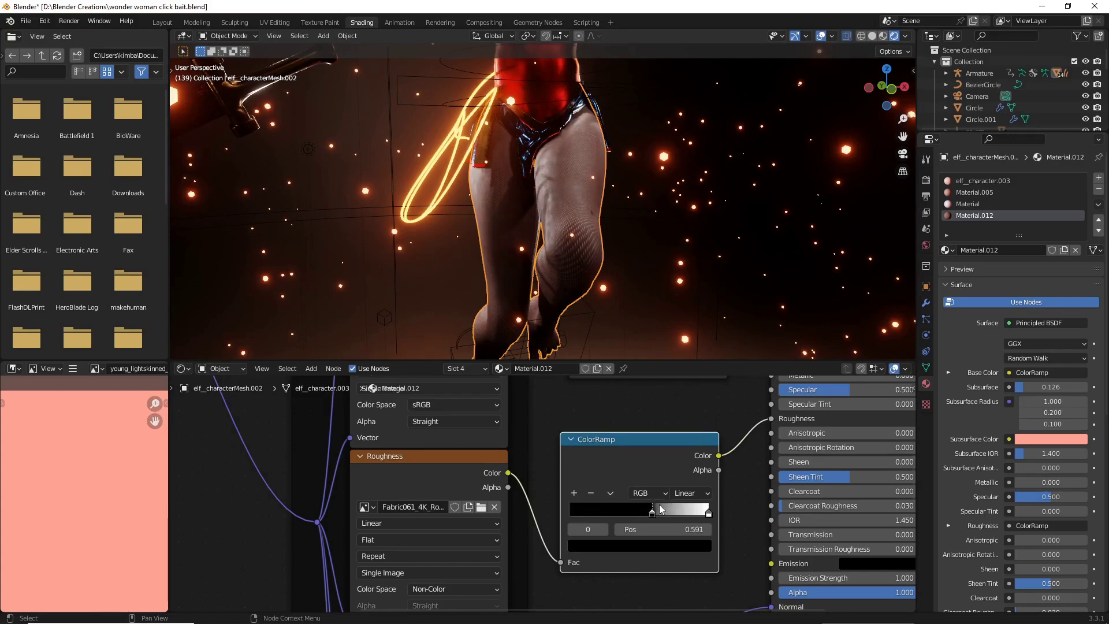
middle_drag(559, 284, 595, 276)
scroll(595, 276, up, 2)
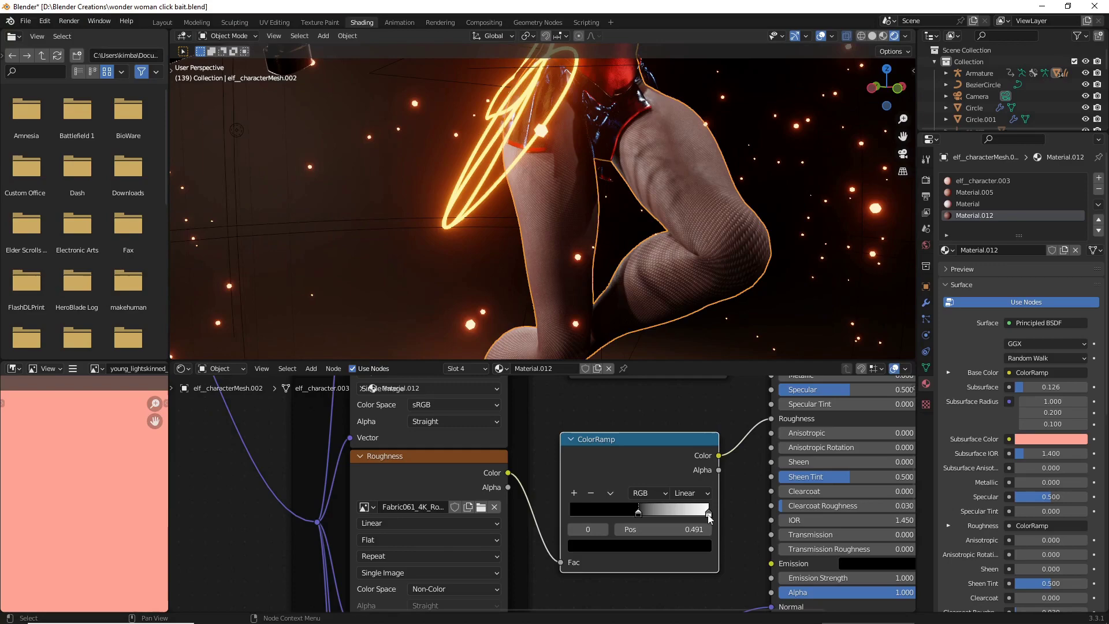
drag(708, 513, 698, 512)
Examine the shinier tights on the legs and on the whole figure with the body mesh deselected.
scroll(698, 232, down, 3)
click(698, 233)
middle_drag(698, 232, 673, 234)
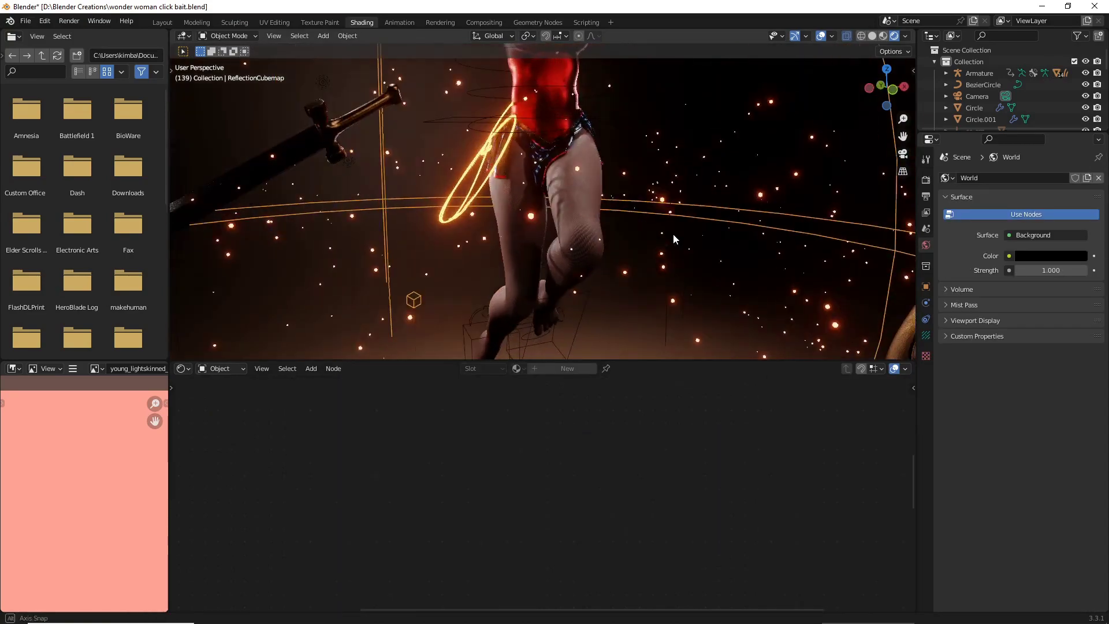
scroll(668, 239, up, 1)
click(549, 252)
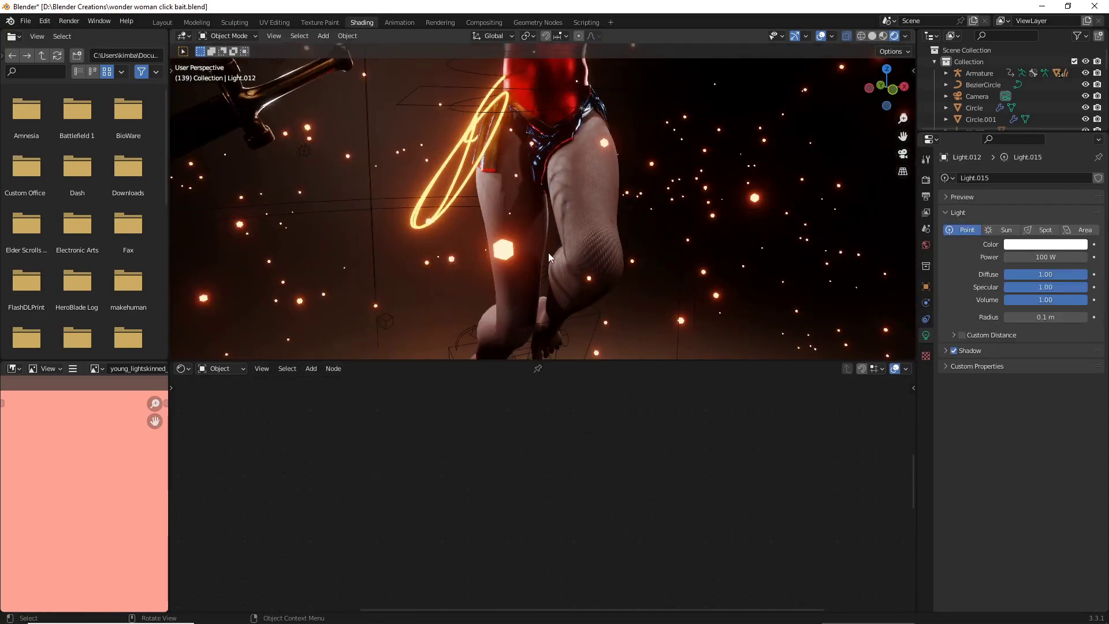
click(582, 249)
middle_drag(563, 254, 616, 295)
scroll(585, 223, down, 2)
click(683, 252)
scroll(682, 252, down, 2)
scroll(615, 253, down, 2)
scroll(615, 253, up, 2)
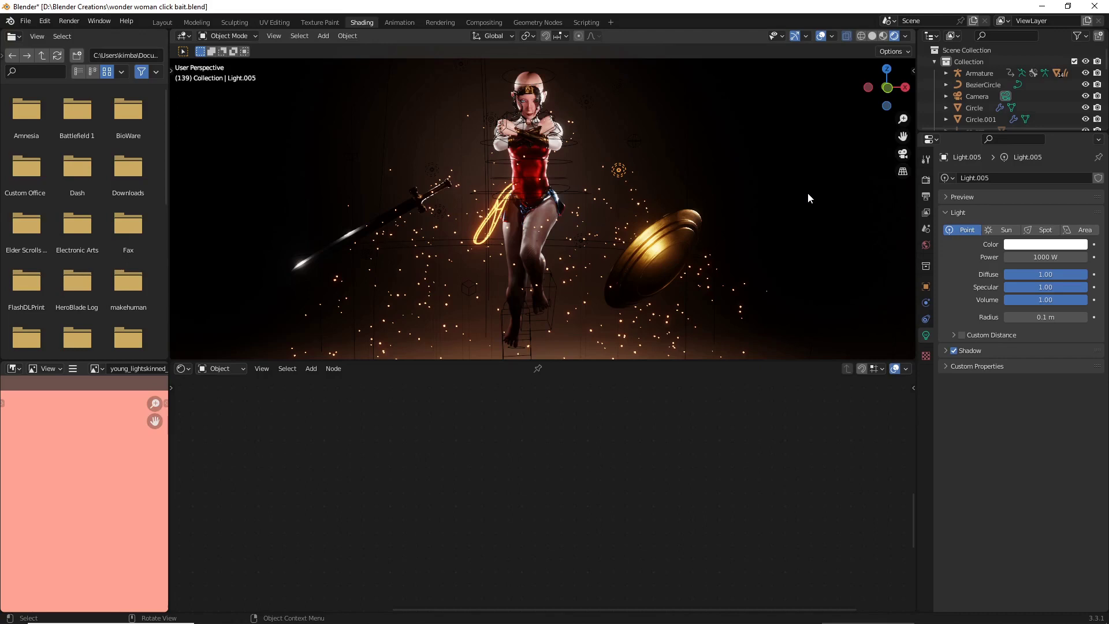
Unhide the character's hair and clear its selection.
key(alt)
key(alt+h)
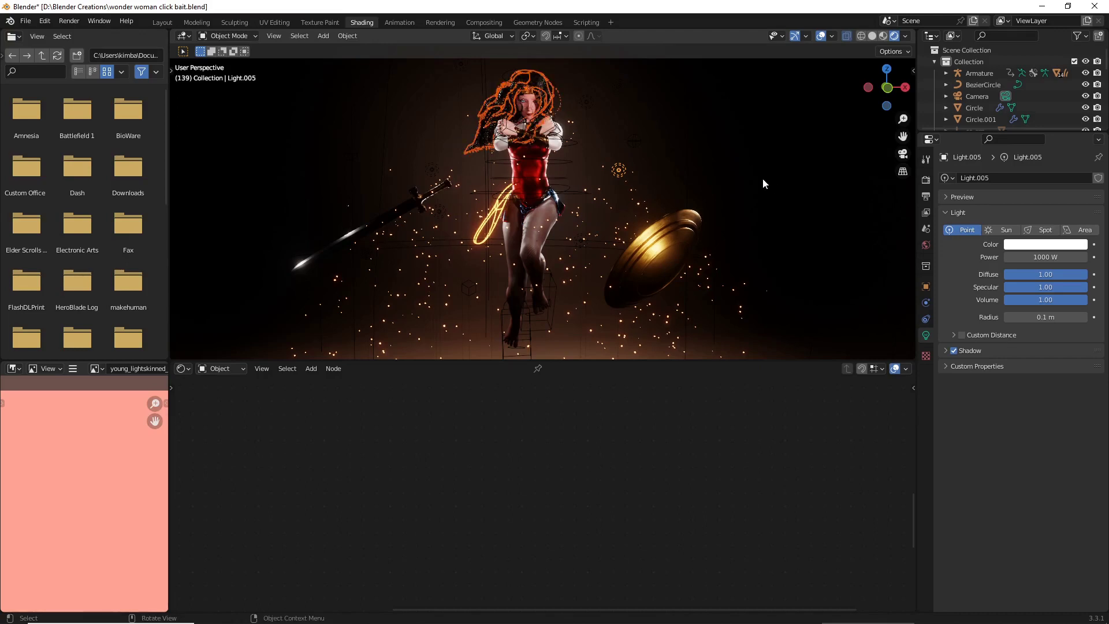
click(731, 156)
click(578, 89)
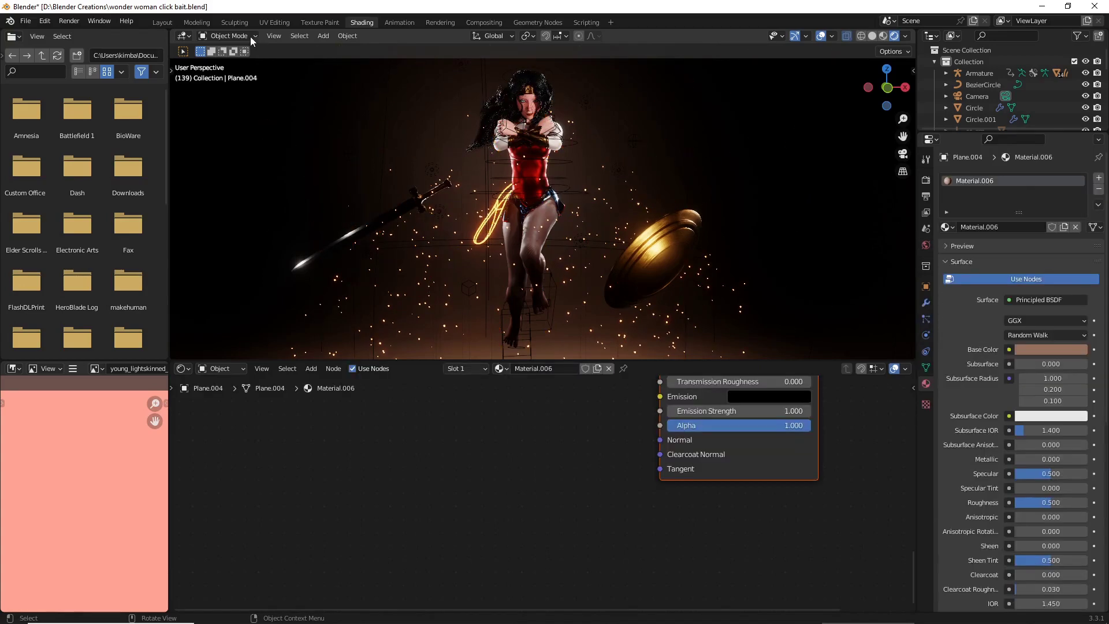
Switch to the Layout workspace and examine the complete character from the front and from the side.
click(163, 24)
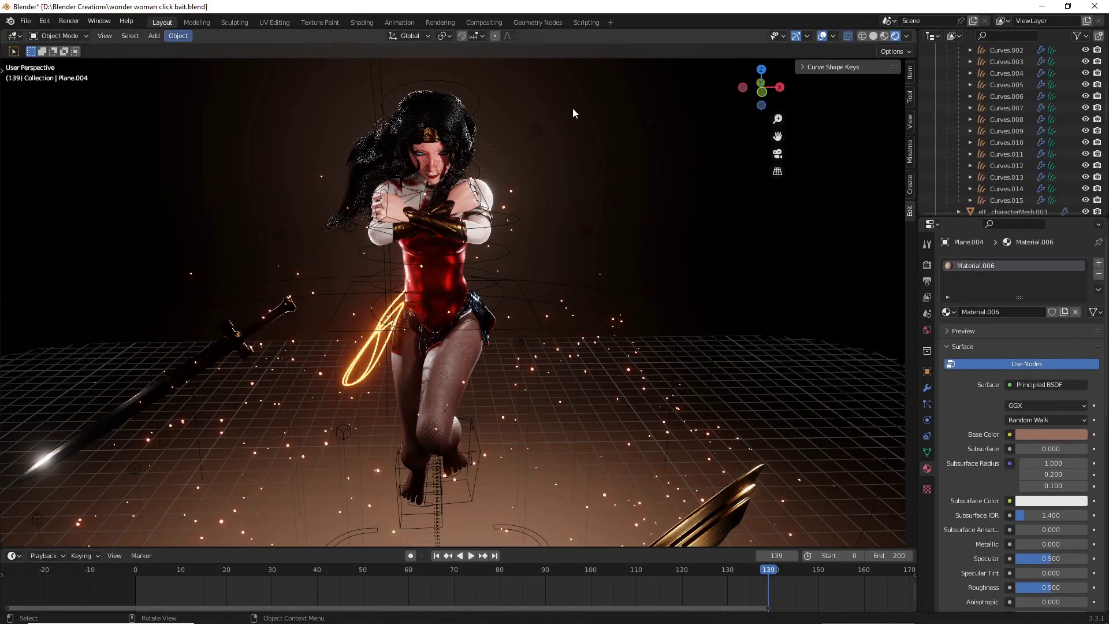
middle_drag(573, 107, 574, 107)
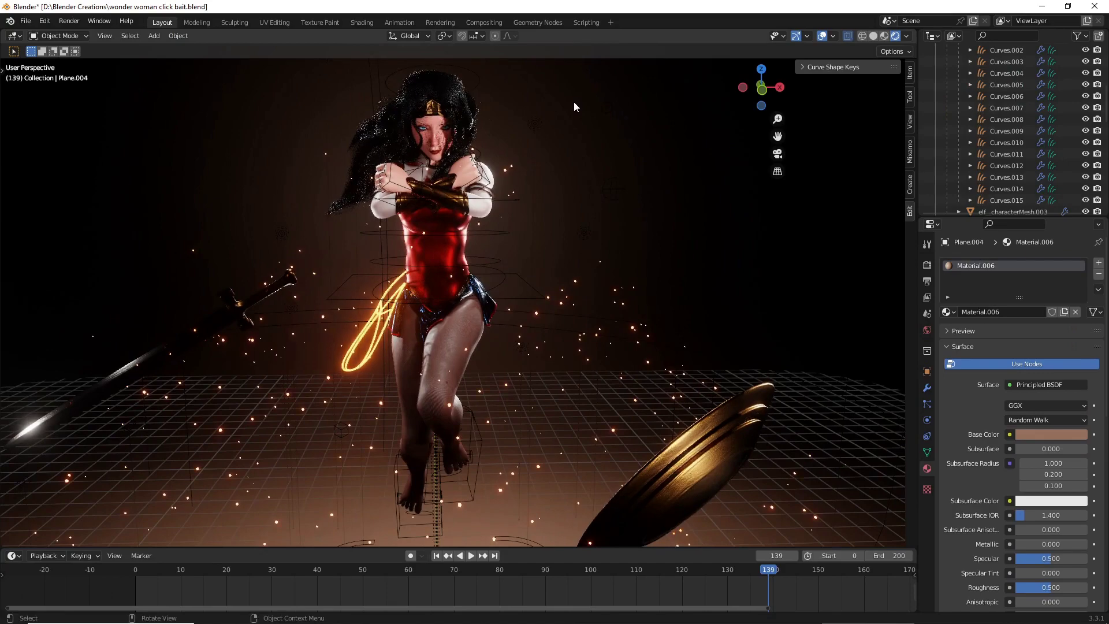
mouse_move(558, 179)
middle_down()
mouse_move(525, 144)
mouse_move(543, 154)
mouse_move(546, 173)
middle_up()
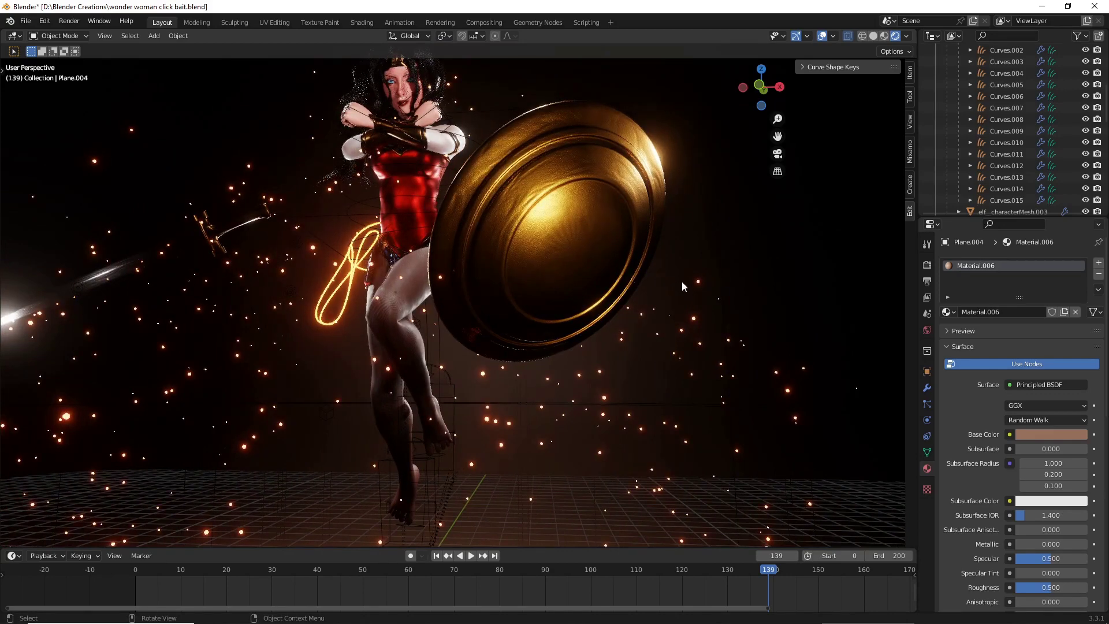